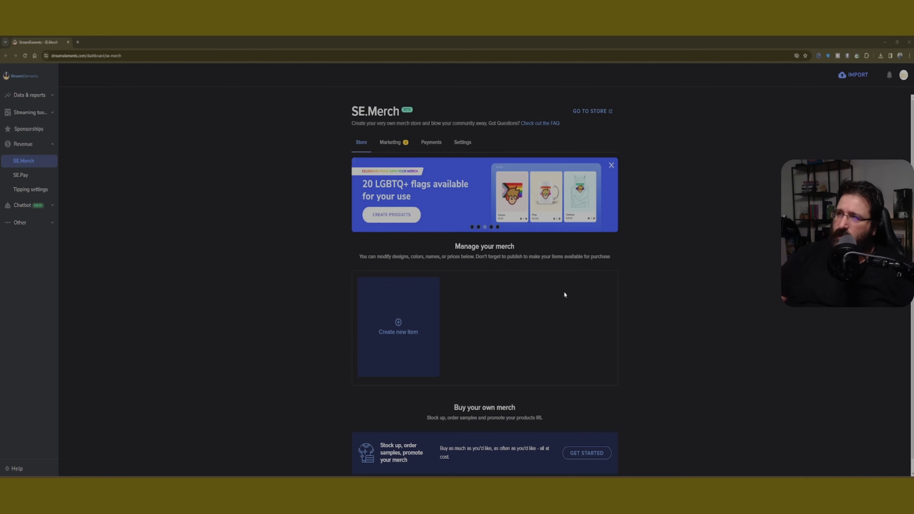
- Start a new SE.Merch item and pick the Mug, opening its blank print area
left_click(410, 343)
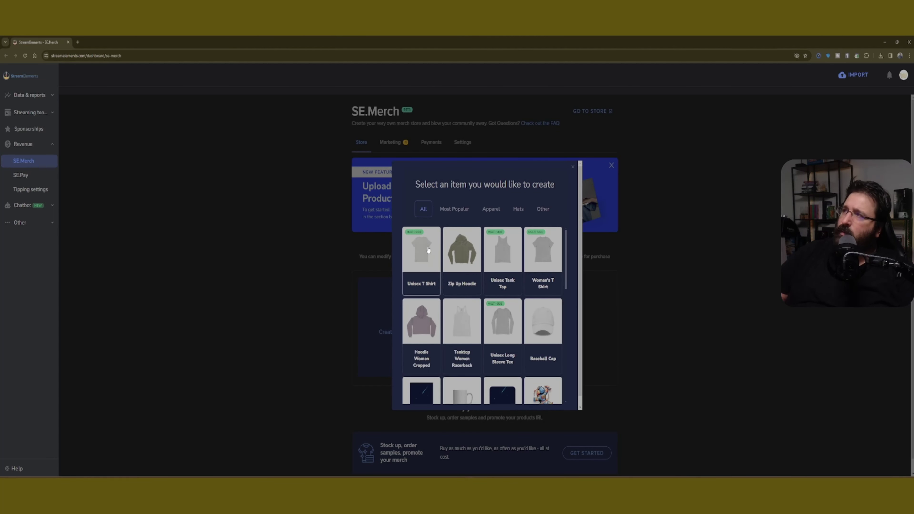
scroll(428, 250, "down", 2)
scroll(428, 250, "up", 2)
scroll(429, 252, "down", 1)
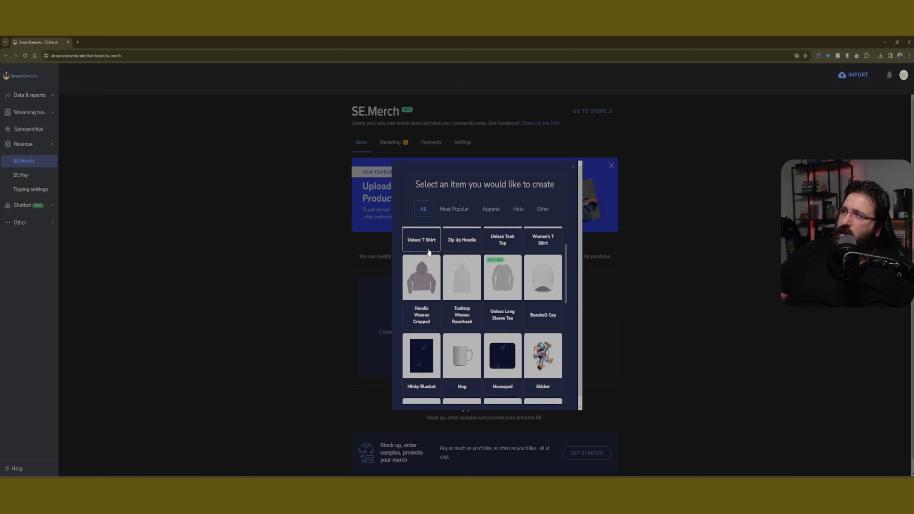
scroll(428, 251, "down", 5)
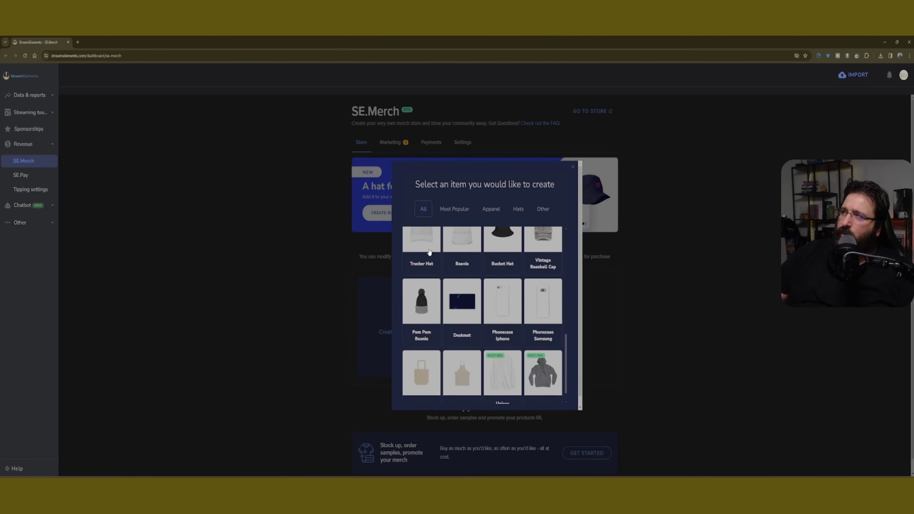
scroll(429, 252, "down", 2)
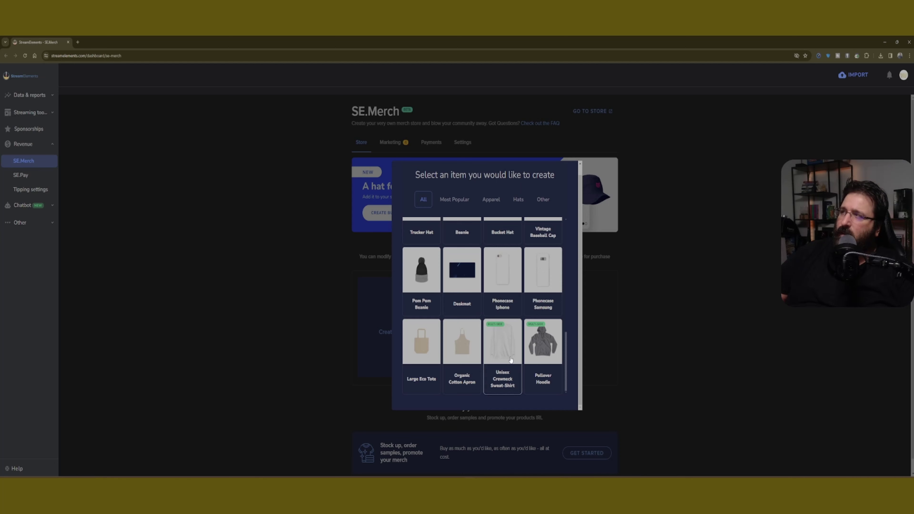
scroll(510, 360, "up", 6)
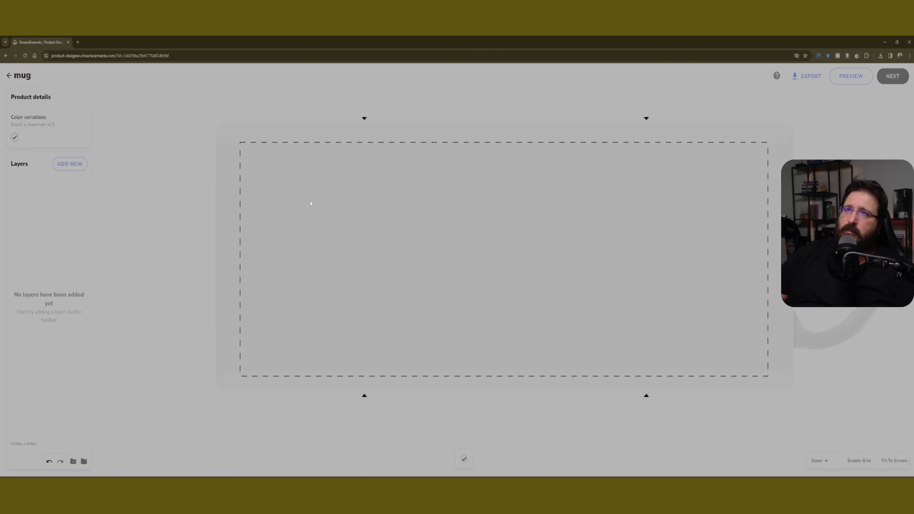
- Add an image layer using the GG emote emotes_1_original.png from Your Uploads
left_click(70, 164)
left_click(77, 201)
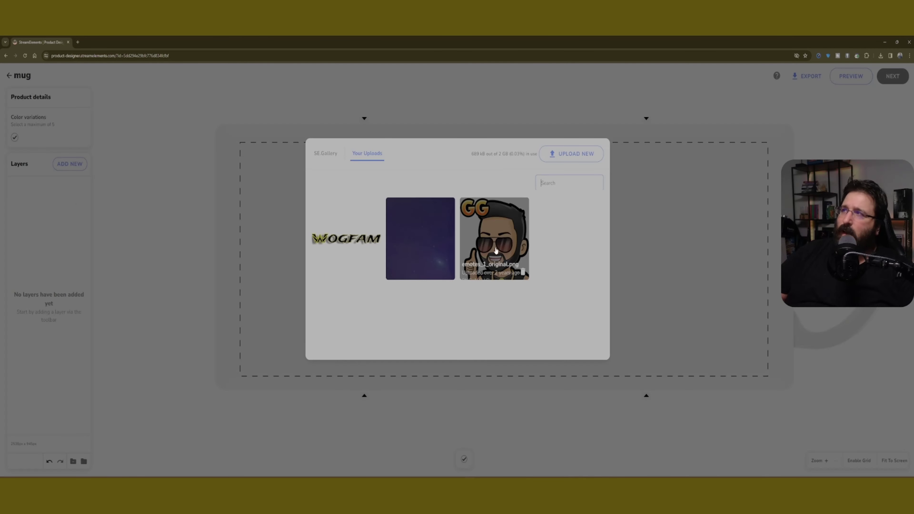
left_click(501, 227)
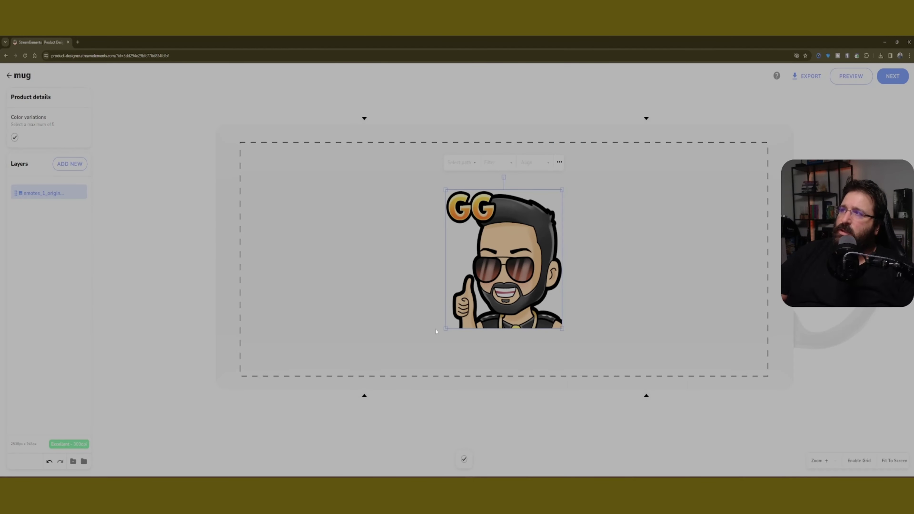
- Resize the GG emote and position it in the middle of the mug print area
left_click_drag(445, 328, 406, 372)
left_click_drag(427, 305, 520, 273)
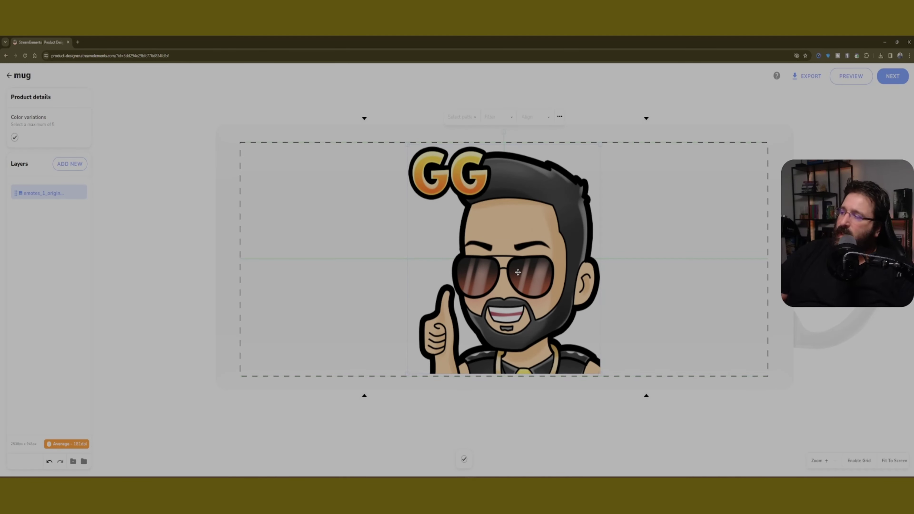
mouse_move(518, 272)
left_mouse_down()
mouse_move(504, 274)
mouse_move(527, 274)
left_mouse_up()
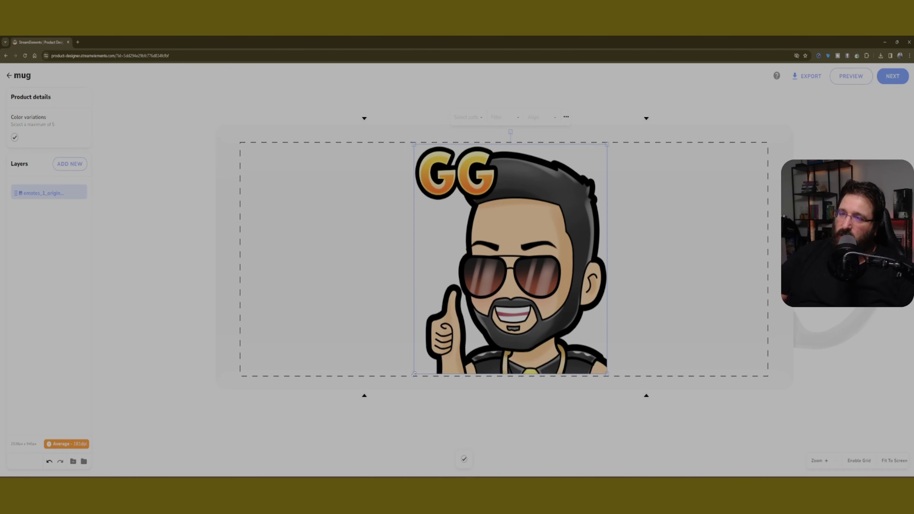
left_click_drag(414, 375, 473, 262)
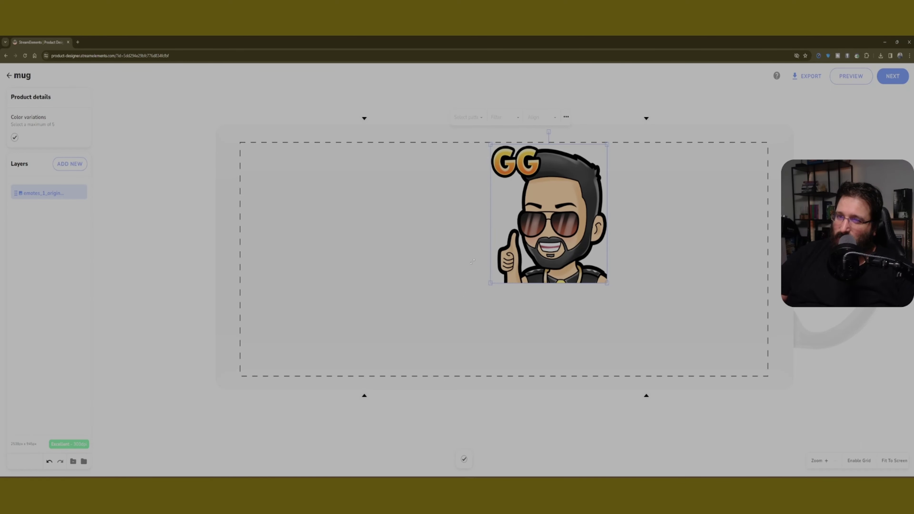
left_click_drag(540, 224, 496, 269)
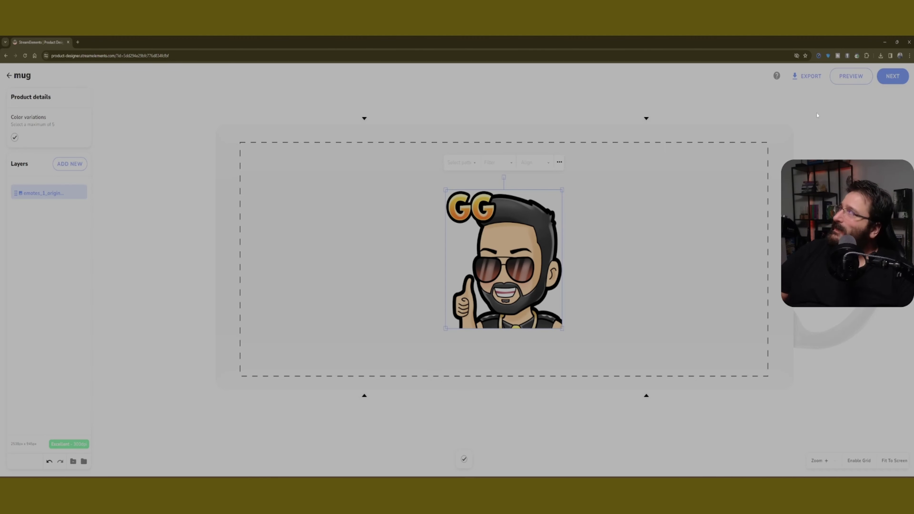
- Enter the product details (note 'official mug', price $15) and publish the mug
left_click(887, 84)
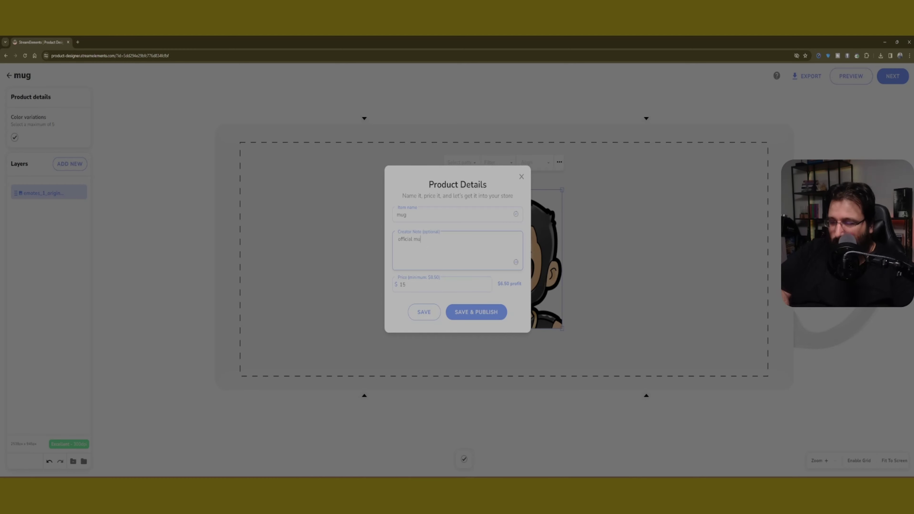
type("g")
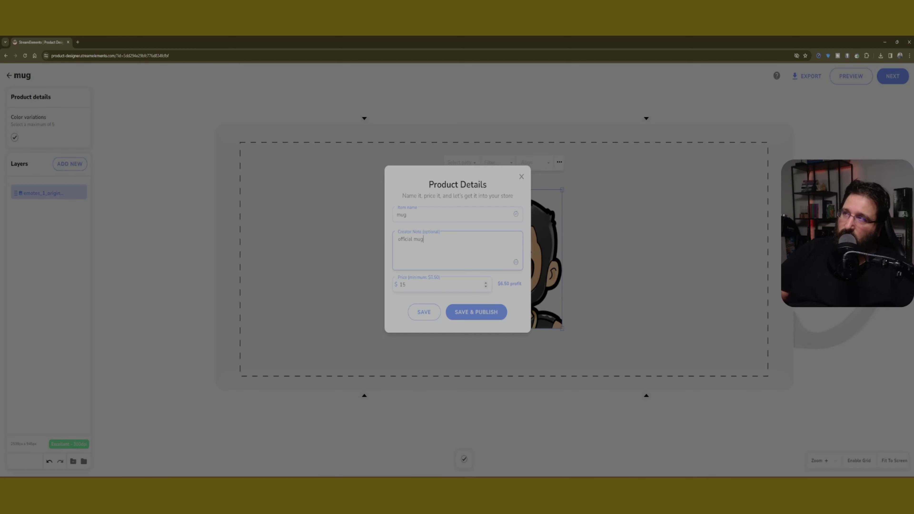
left_click(406, 284)
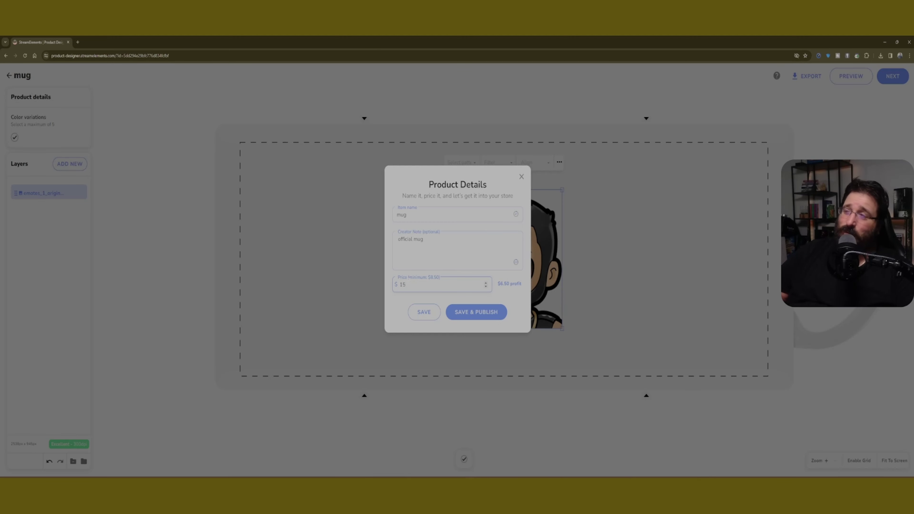
left_click(482, 318)
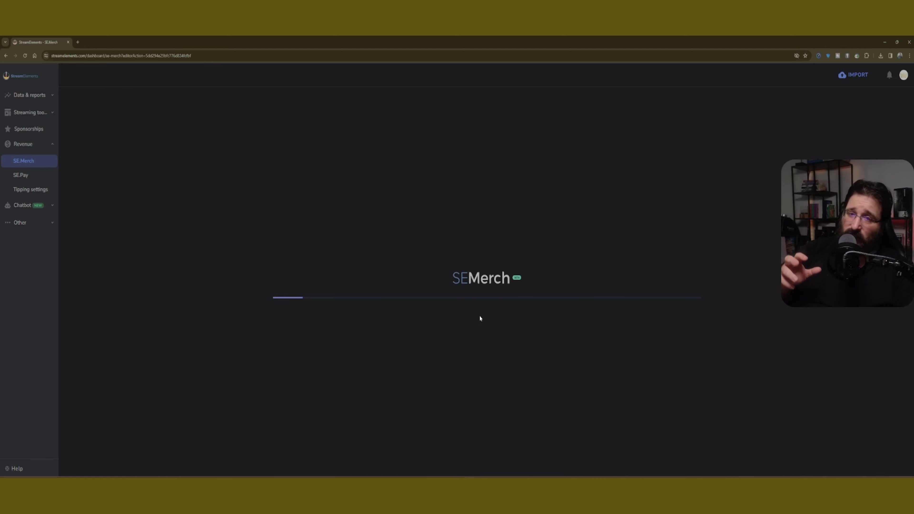
- Open the mug item's options menu, then view the store Settings
left_click(433, 370)
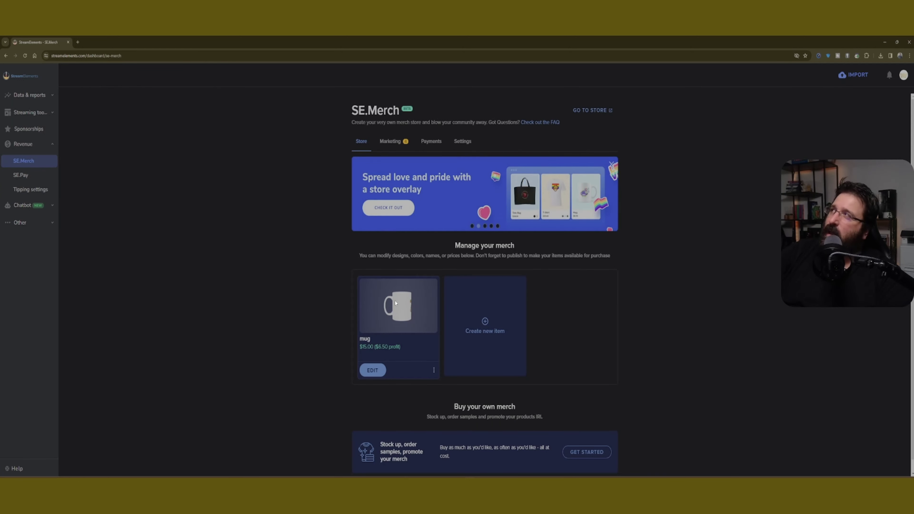
left_click(461, 141)
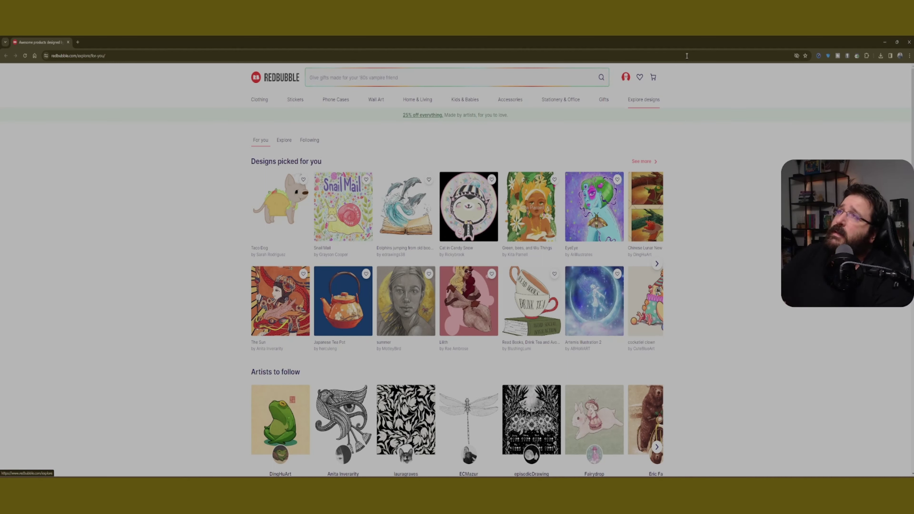
- From the Redbubble dashboard, upload the gold W logo screenshot as a new work
left_click(625, 77)
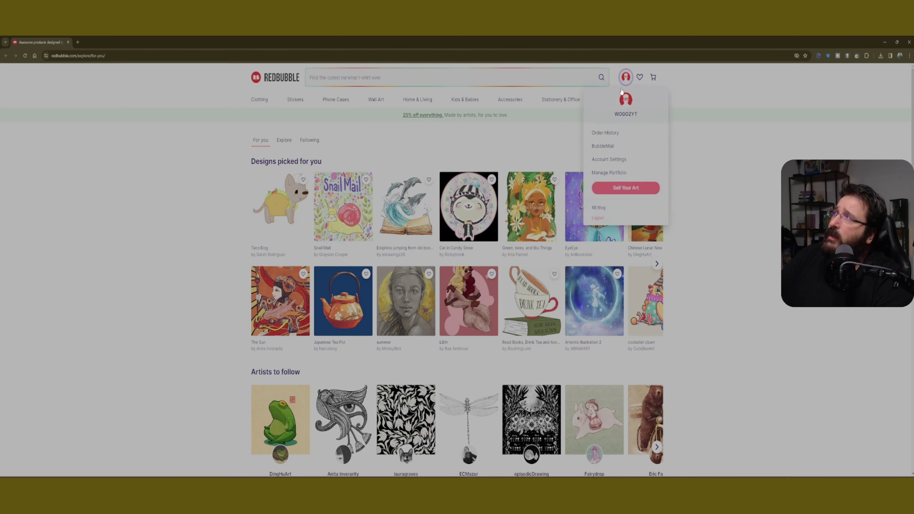
left_click(602, 161)
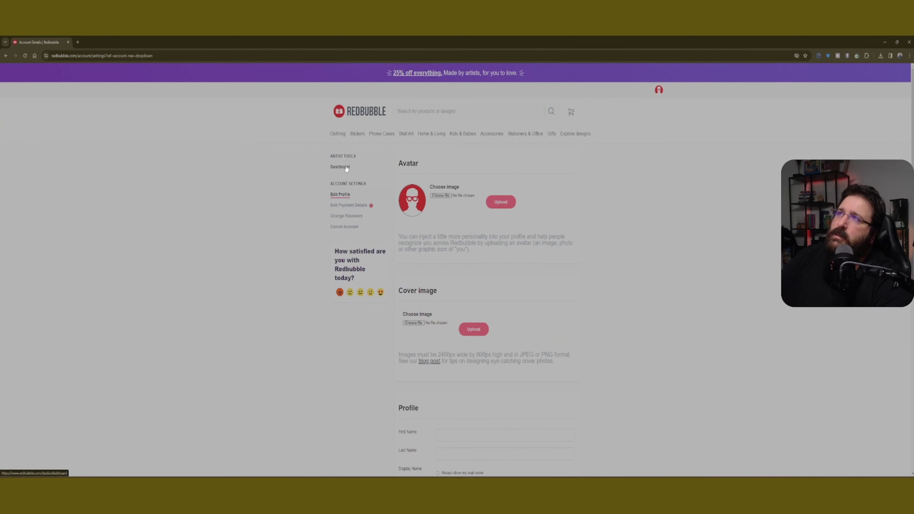
left_click(346, 168)
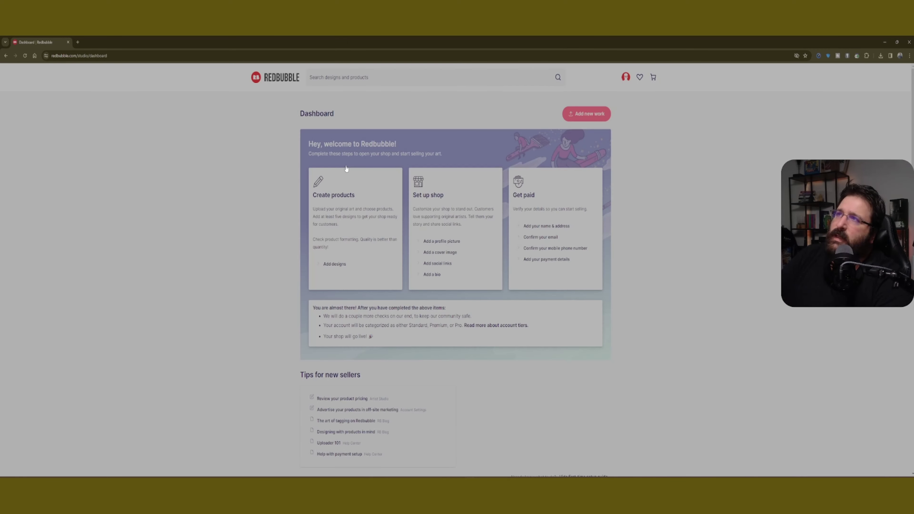
left_click(578, 114)
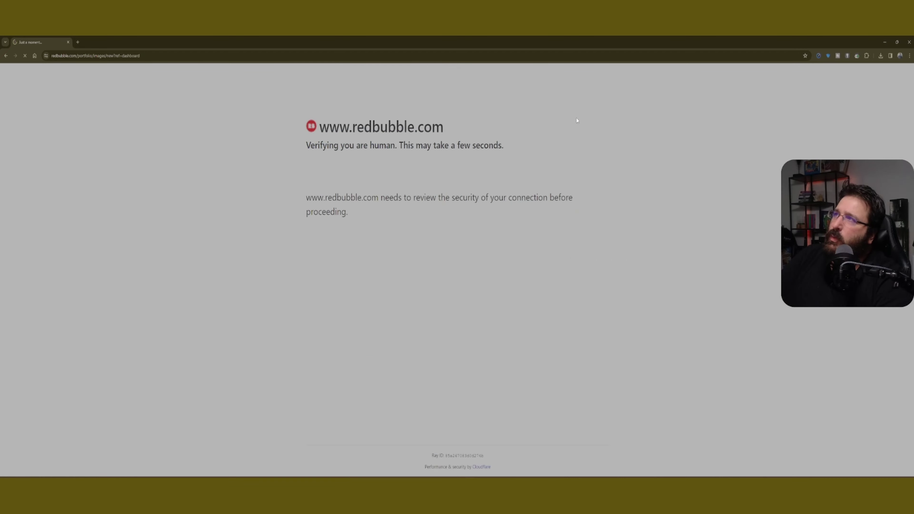
left_click(394, 227)
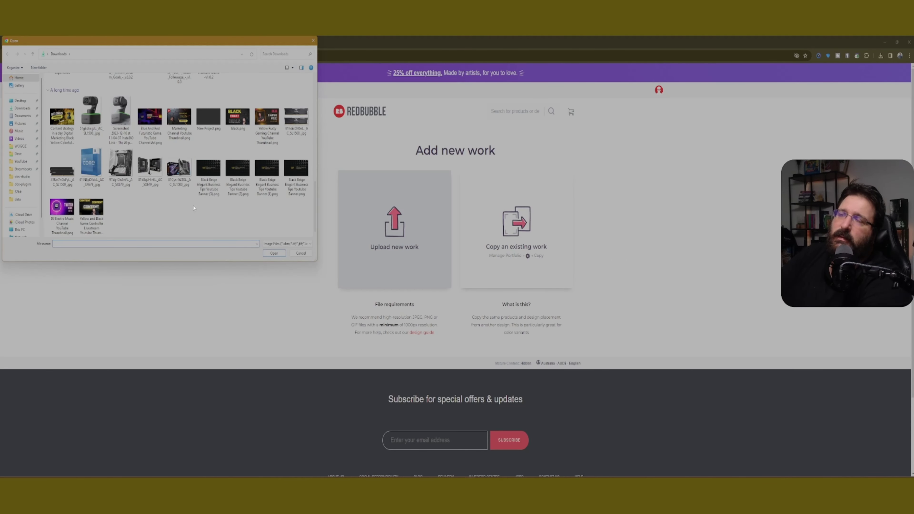
scroll(221, 212, "up", 10)
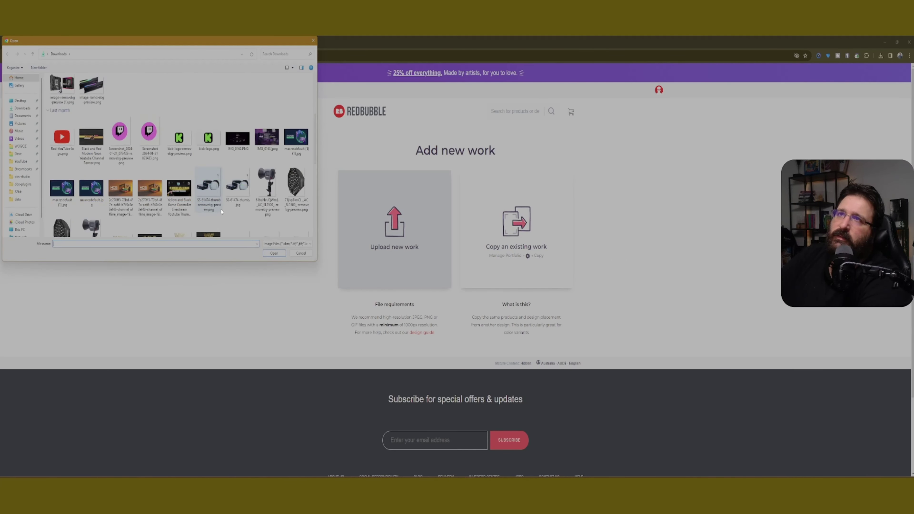
left_click(63, 108)
left_click(268, 253)
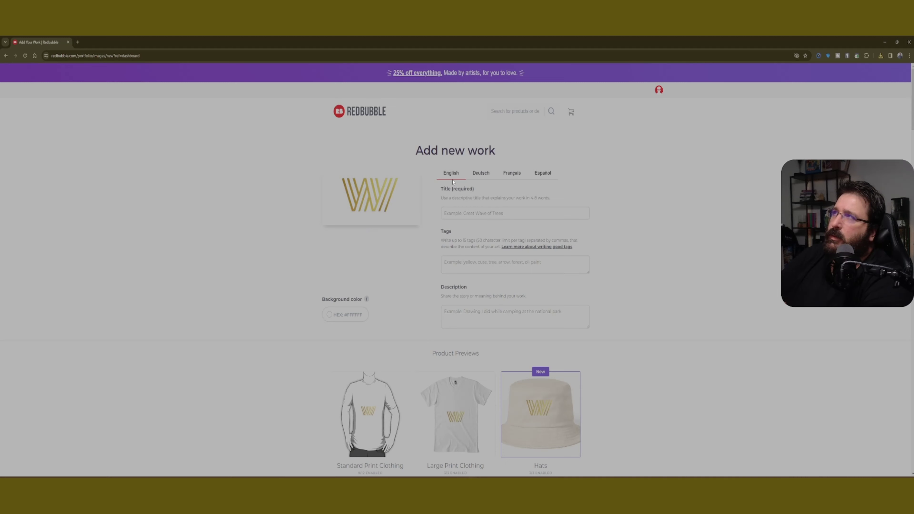
- Enter the title 'WOOOZ SHOP', glance at German and French tabs, and return to English
left_click(514, 212)
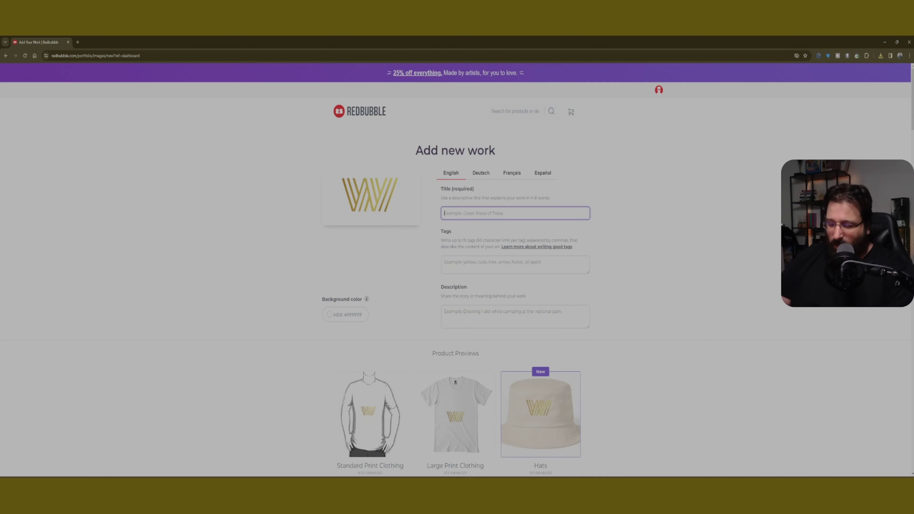
type("WOOOZ")
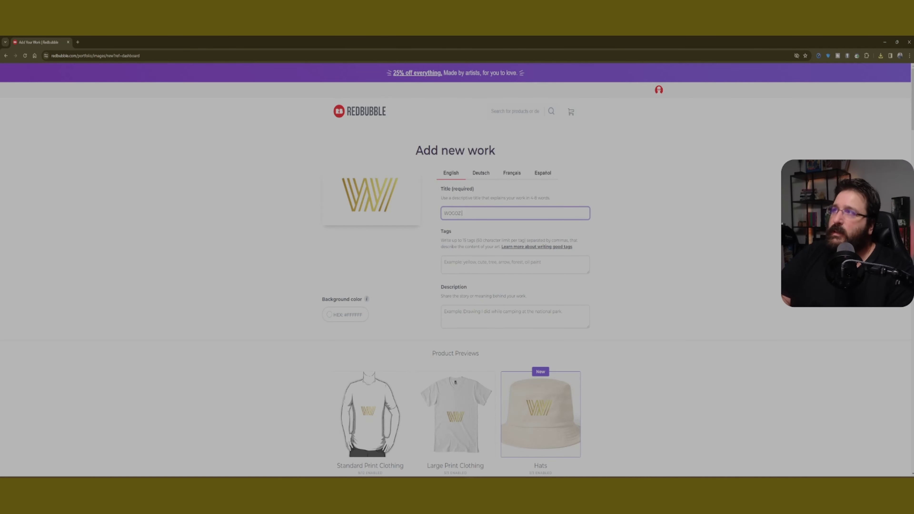
type(" SHOP")
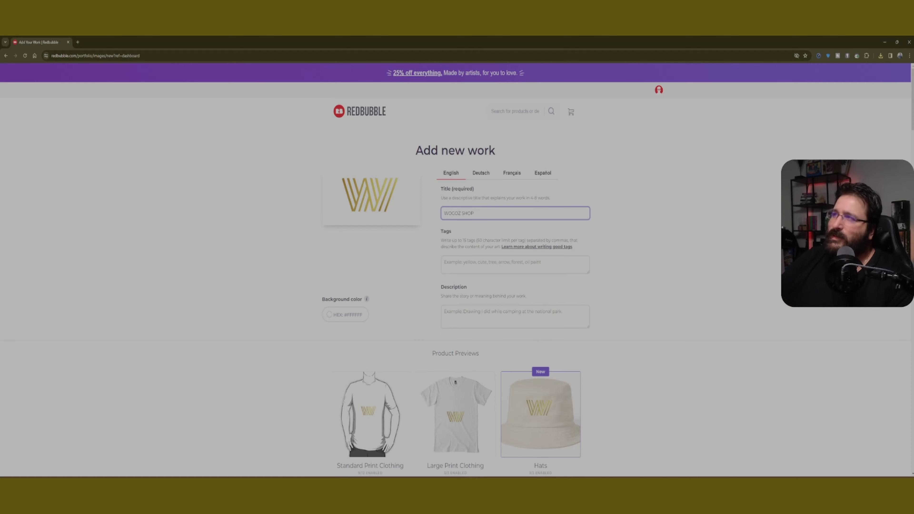
left_click(444, 262)
left_click(444, 312)
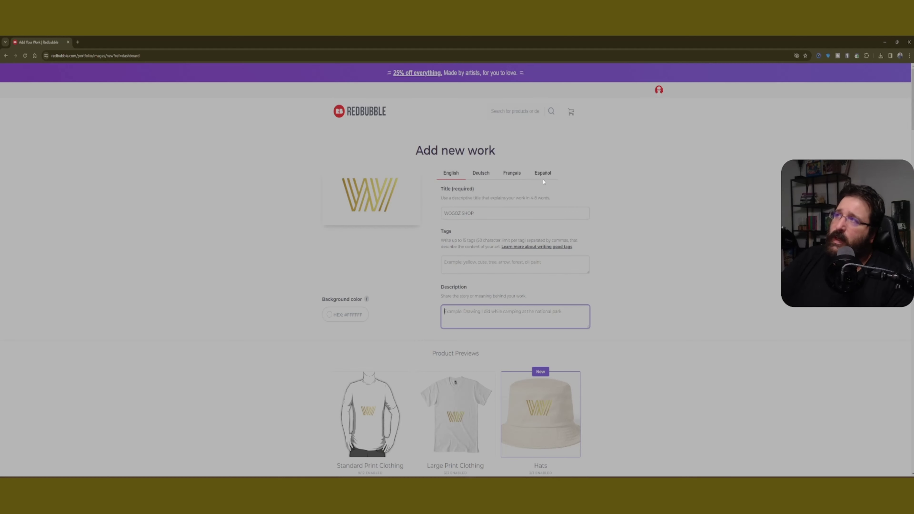
left_click(482, 176)
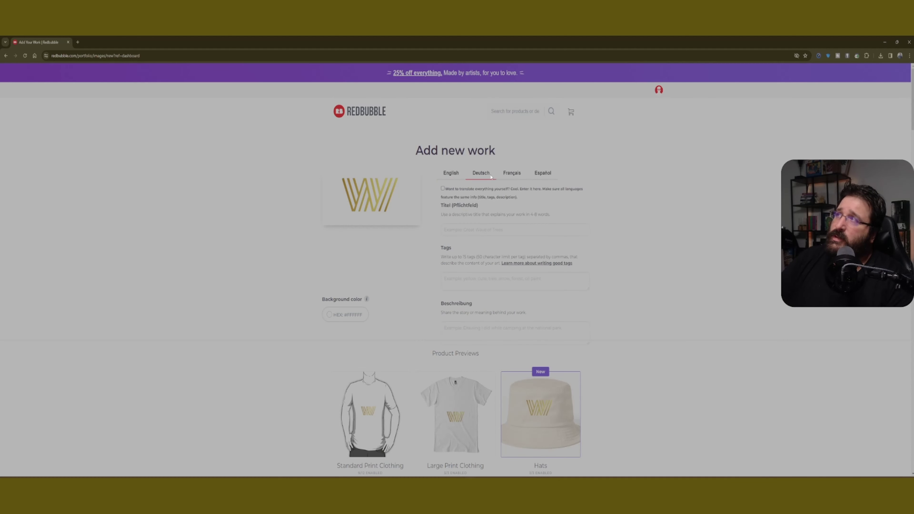
left_click(503, 175)
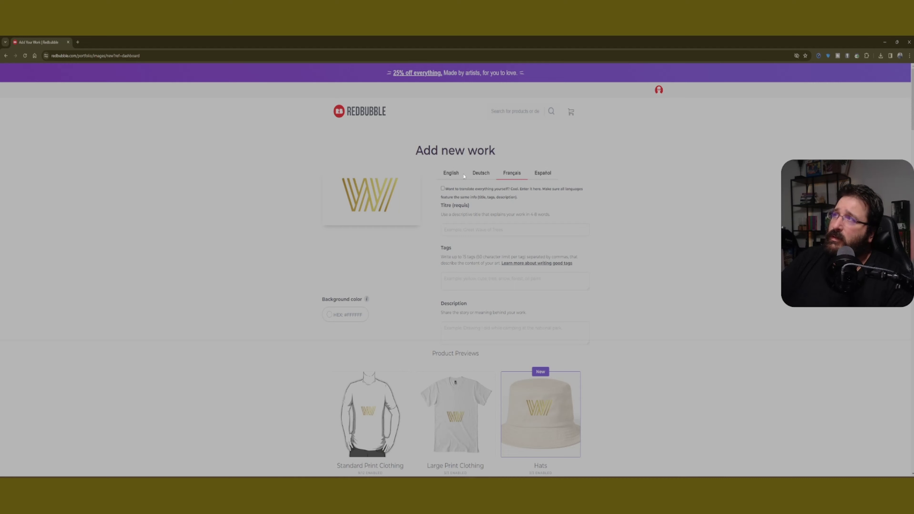
left_click(455, 174)
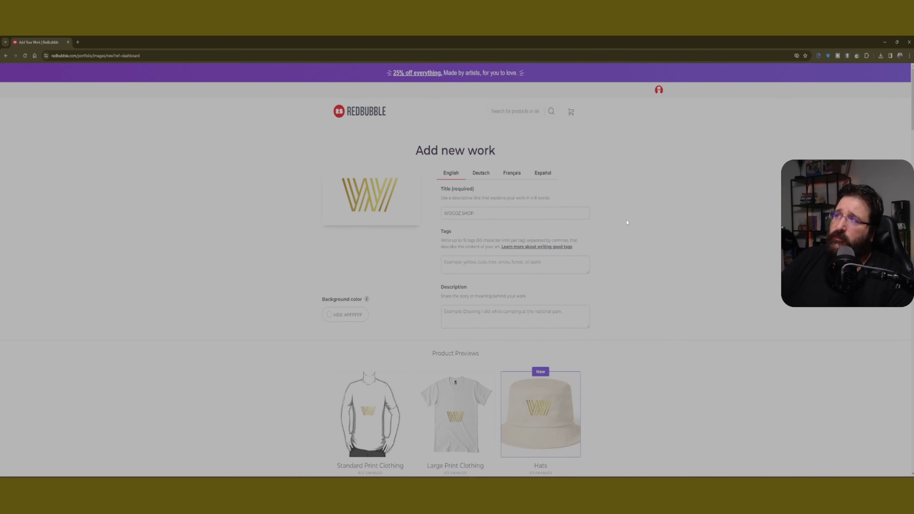
- Enable Chiffon Tops and centre the W logo on the top in its editor
scroll(623, 235, "down", 5)
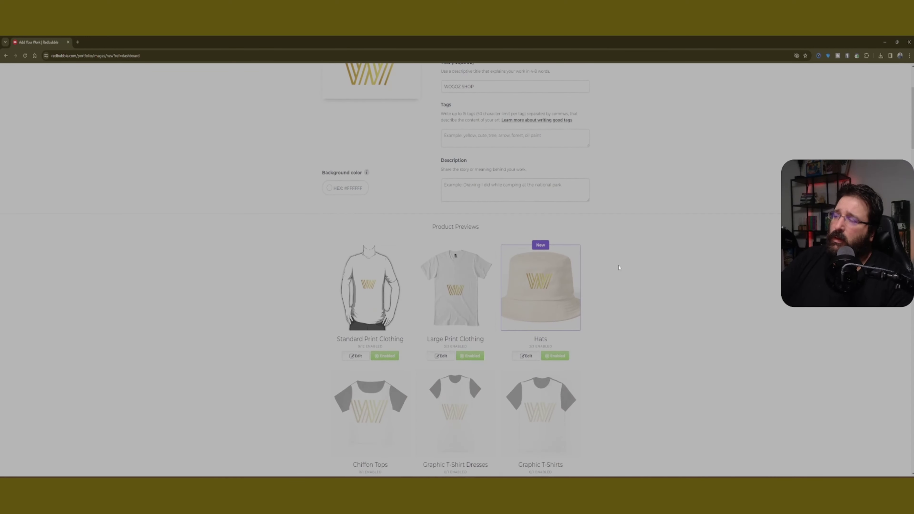
scroll(619, 268, "down", 2)
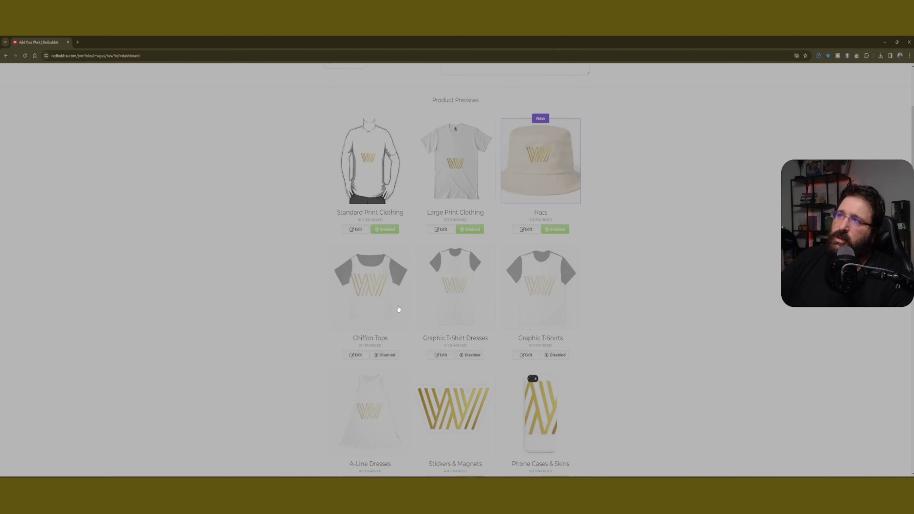
left_click(386, 356)
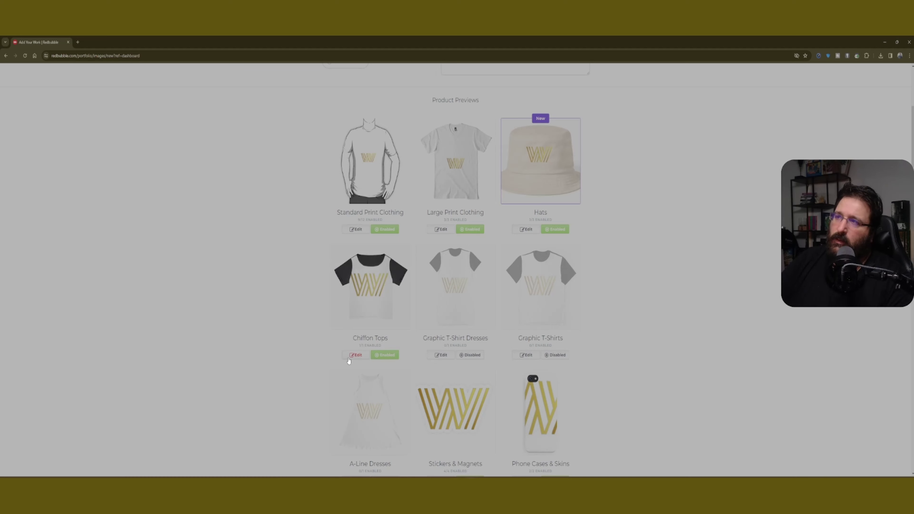
left_click(355, 355)
scroll(376, 364, "down", 4)
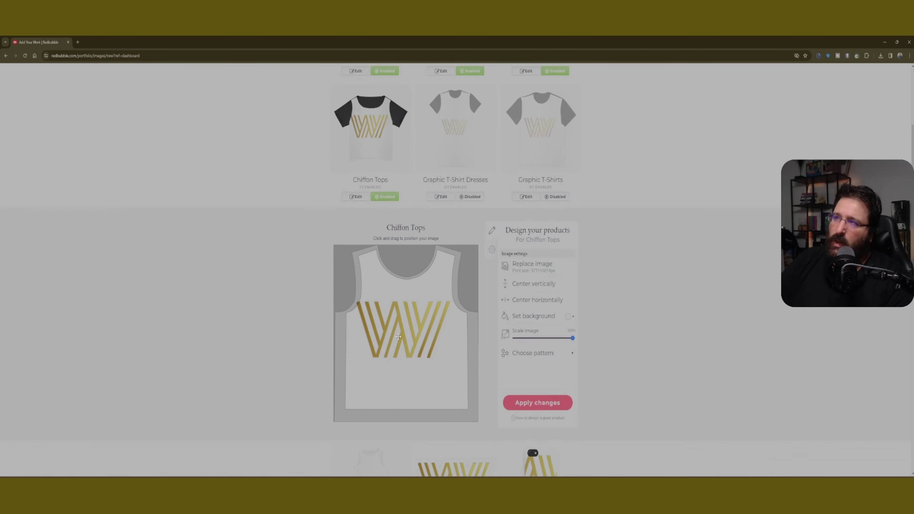
left_click_drag(400, 335, 398, 352)
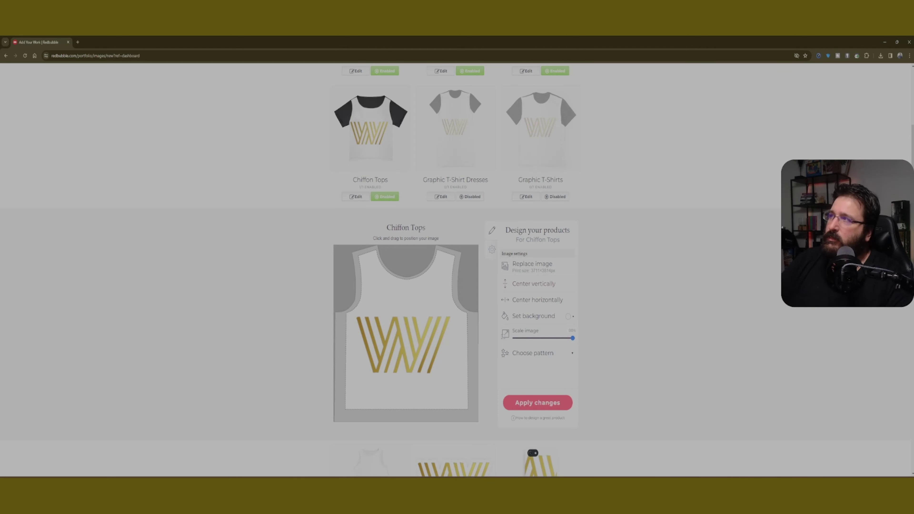
left_click(537, 286)
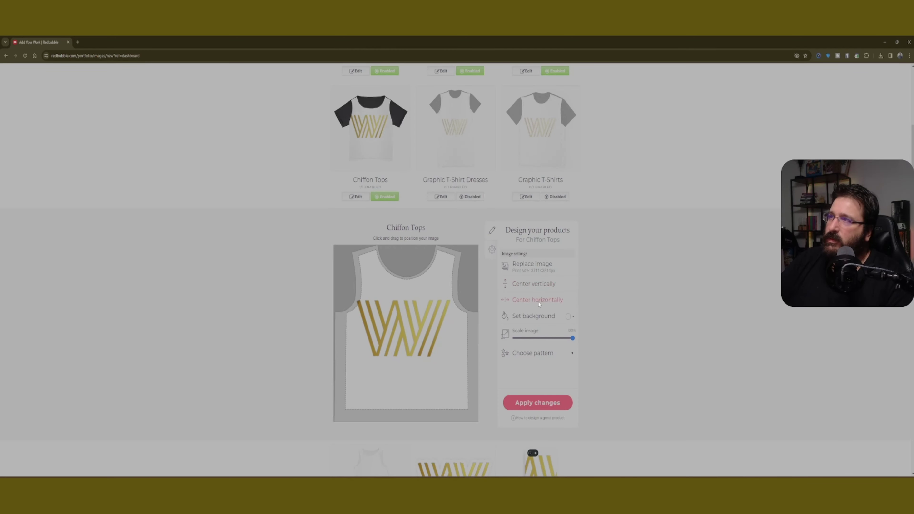
left_click(502, 304)
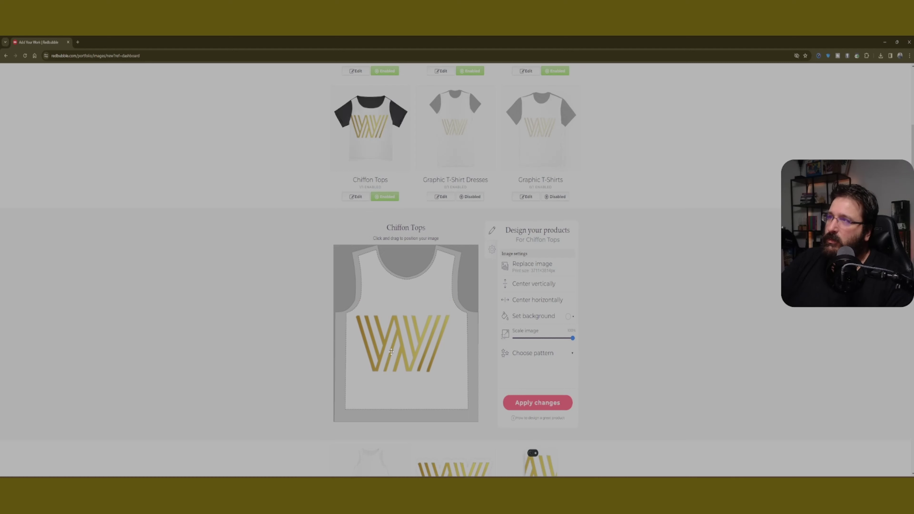
left_click(531, 302)
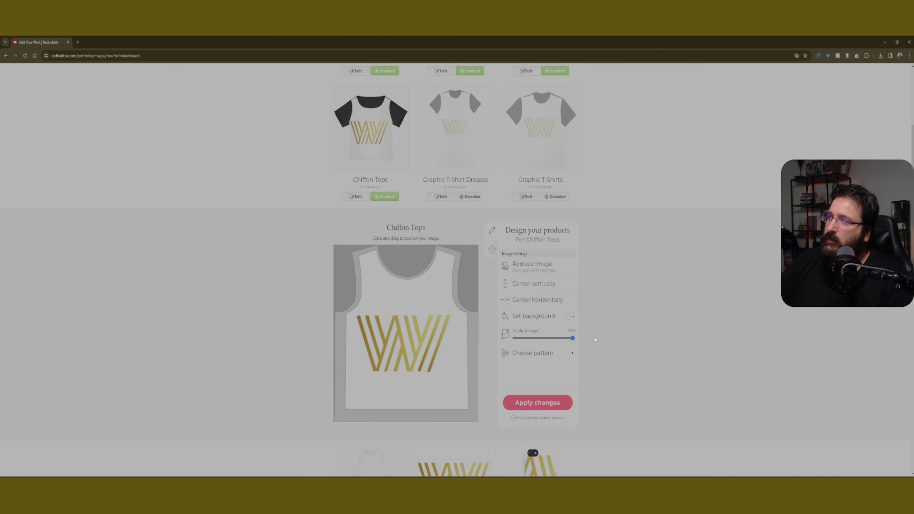
- Try a grid pattern, revert to a single logo, move it lower, and apply
left_click(565, 354)
left_click(568, 367)
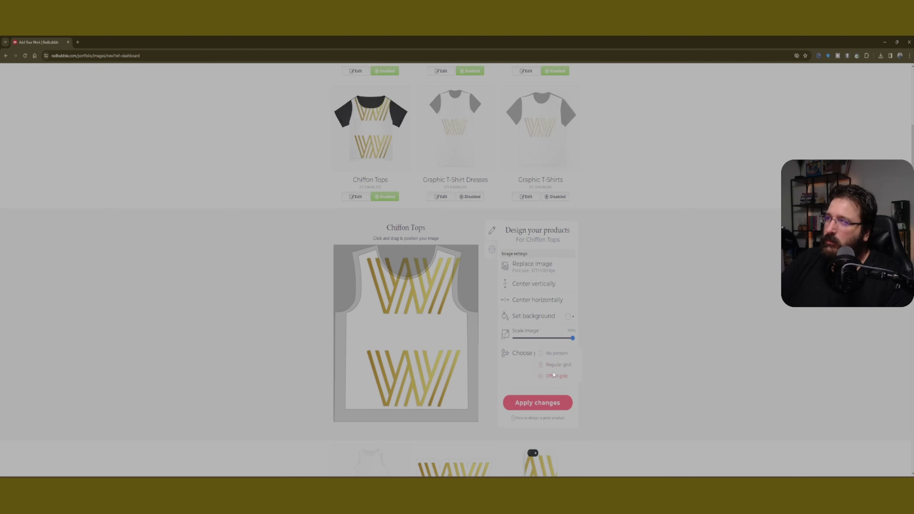
left_click(554, 354)
left_click_drag(401, 322, 401, 346)
left_click(537, 402)
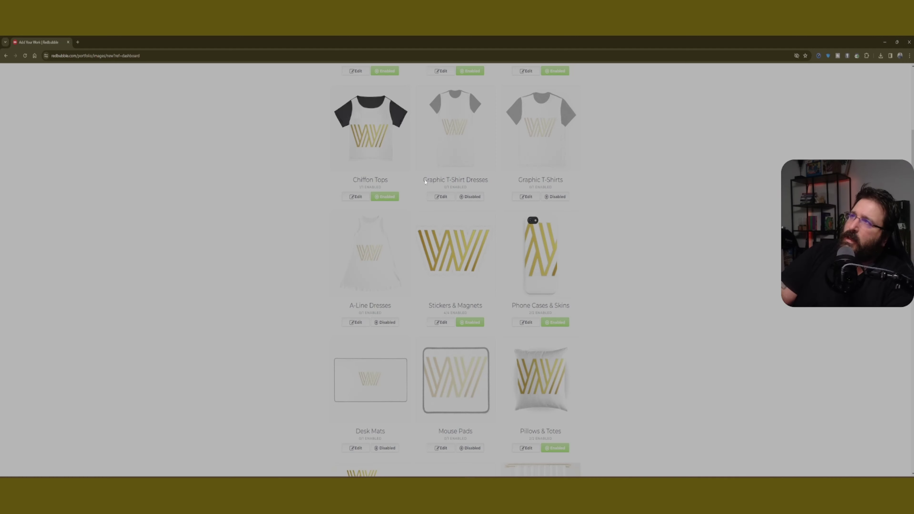
- Enable Desk Mats and Mouse Pads for the design
scroll(455, 270, "down", 2)
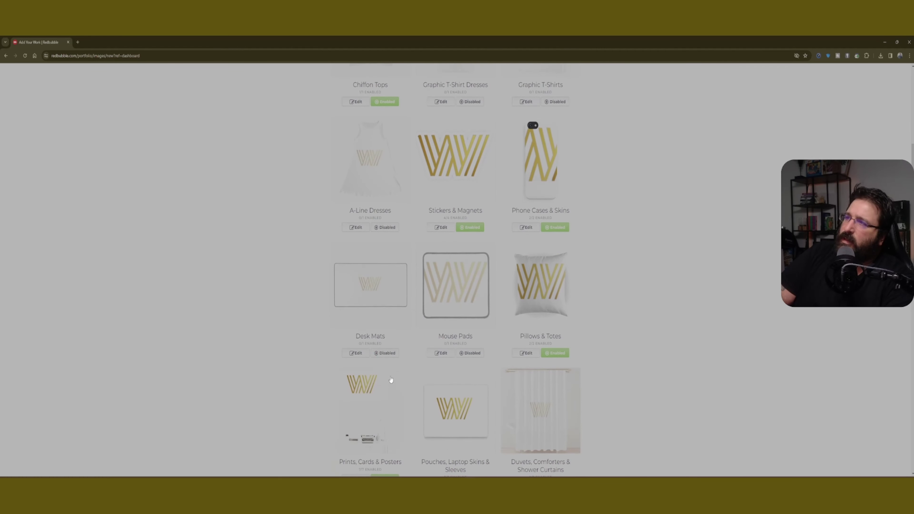
left_click(384, 353)
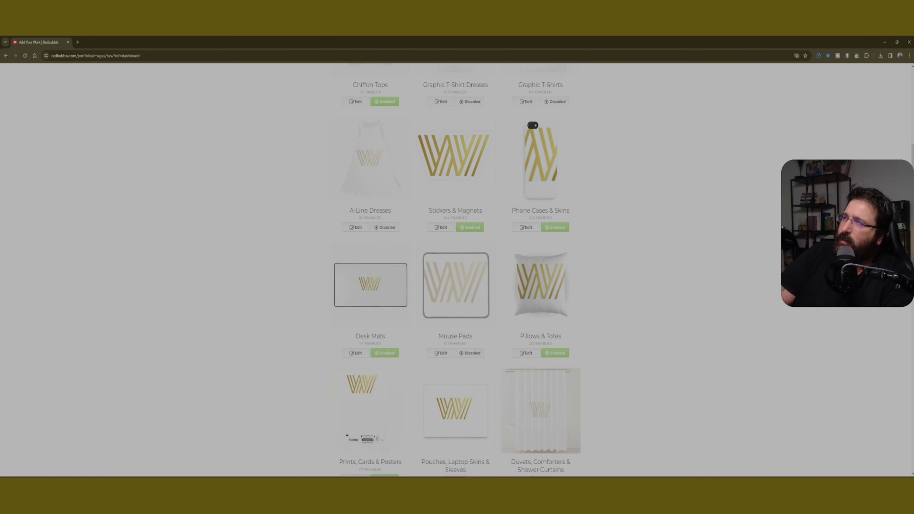
left_click(468, 353)
- Scale the mouse pad logo to about 76%, centre it both ways, and apply
left_click(442, 353)
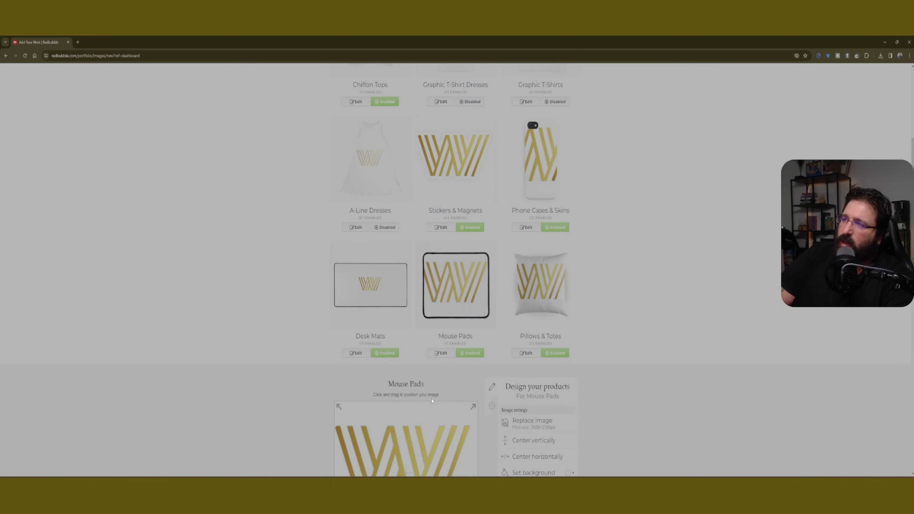
scroll(432, 401, "down", 3)
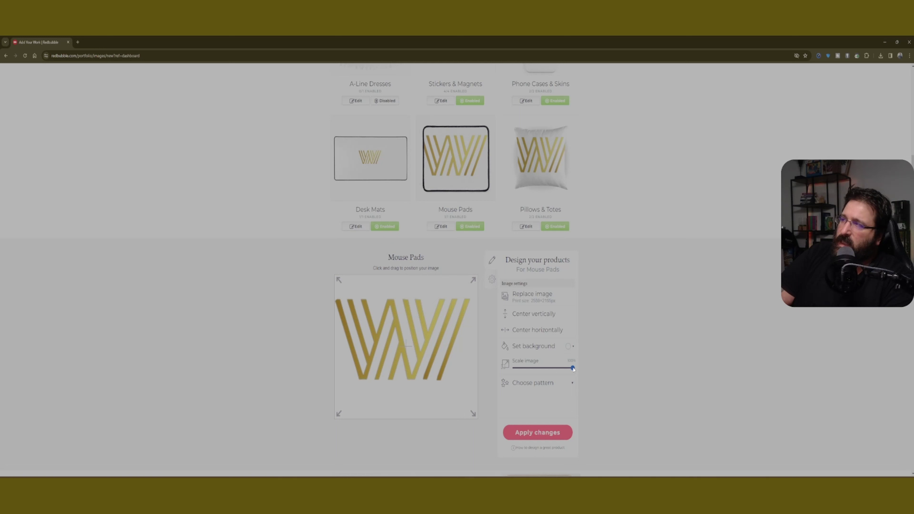
left_click_drag(572, 369, 560, 373)
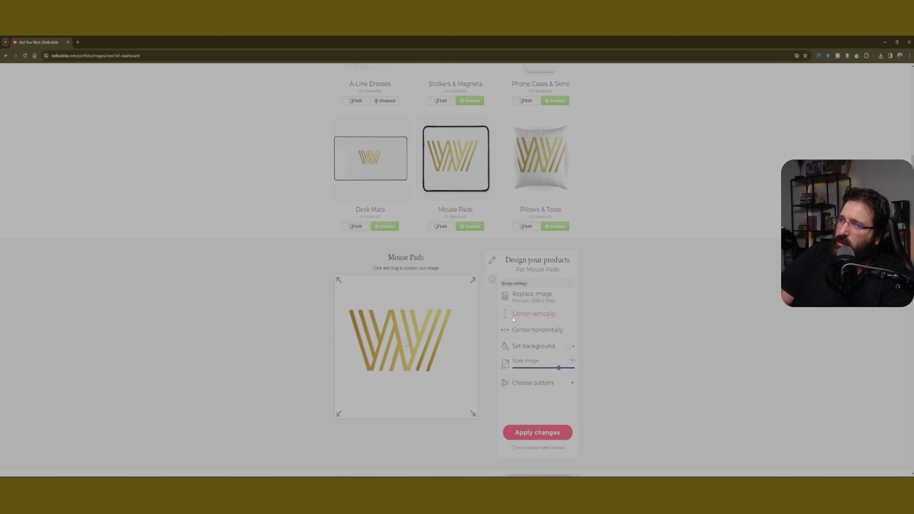
left_click(526, 332)
left_click_drag(382, 321, 389, 329)
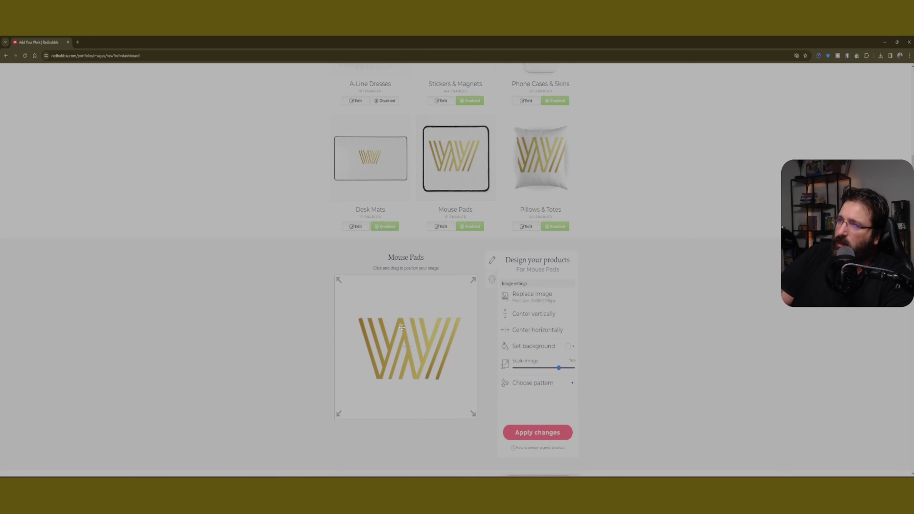
left_click(542, 318)
left_click(541, 333)
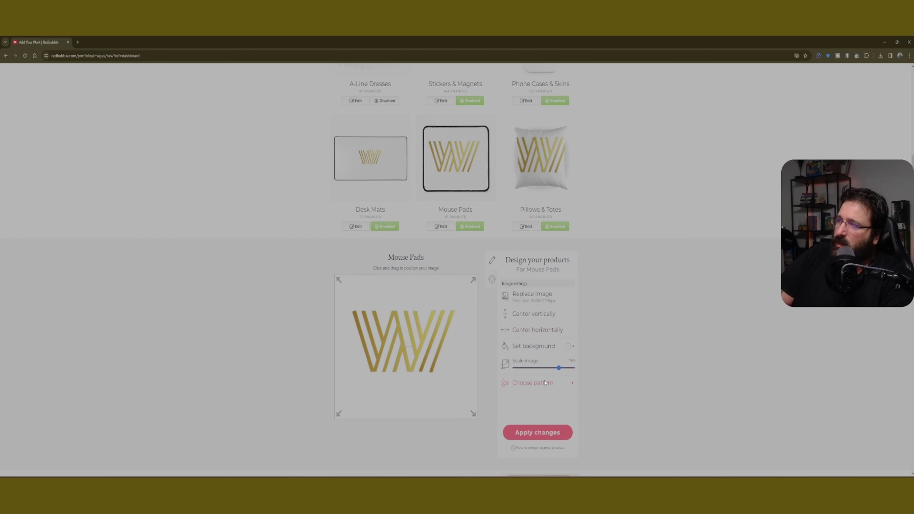
left_click(542, 433)
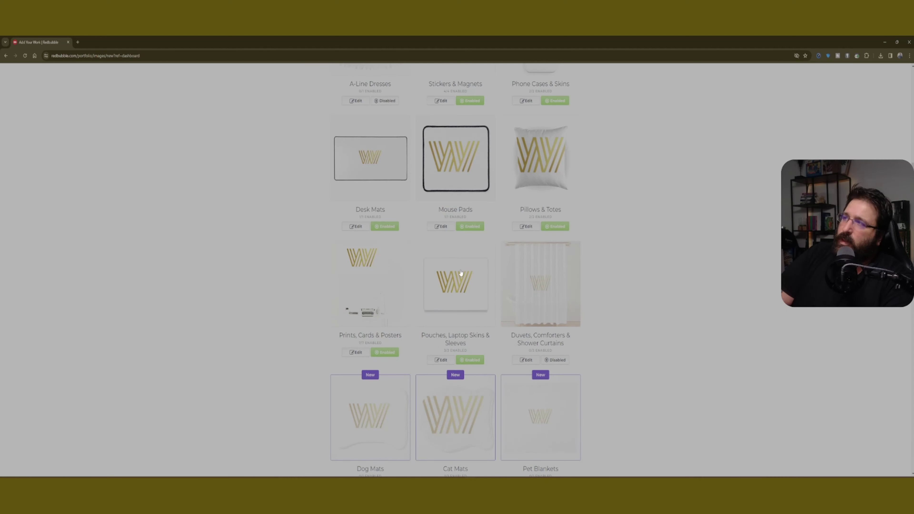
- Enable Clocks for the W logo design
scroll(461, 344, "down", 8)
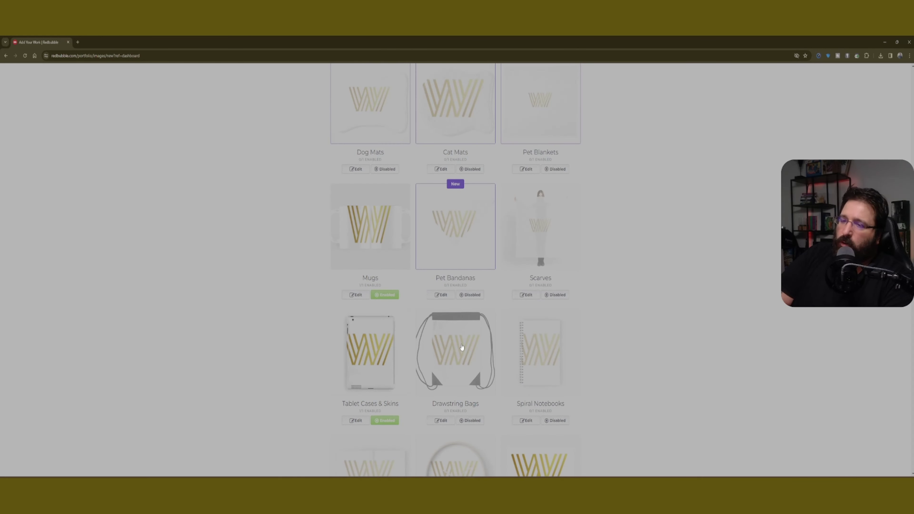
scroll(462, 347, "down", 7)
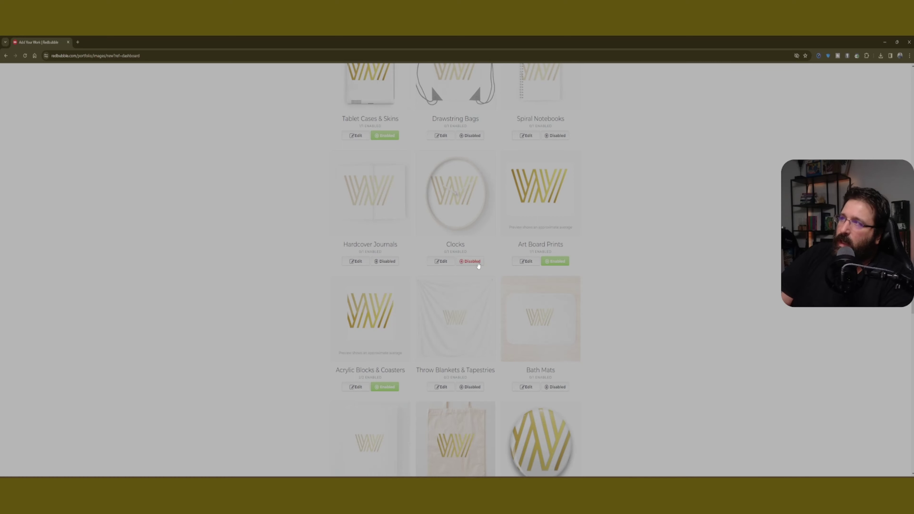
left_click(477, 264)
- Add Design & Illustration as media, accept the agreement, and save the work
scroll(482, 348, "down", 17)
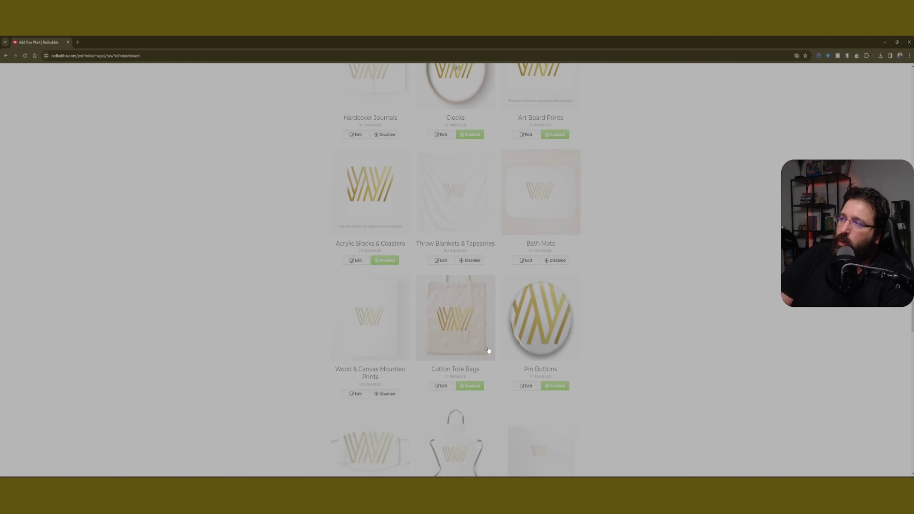
scroll(486, 348, "down", 4)
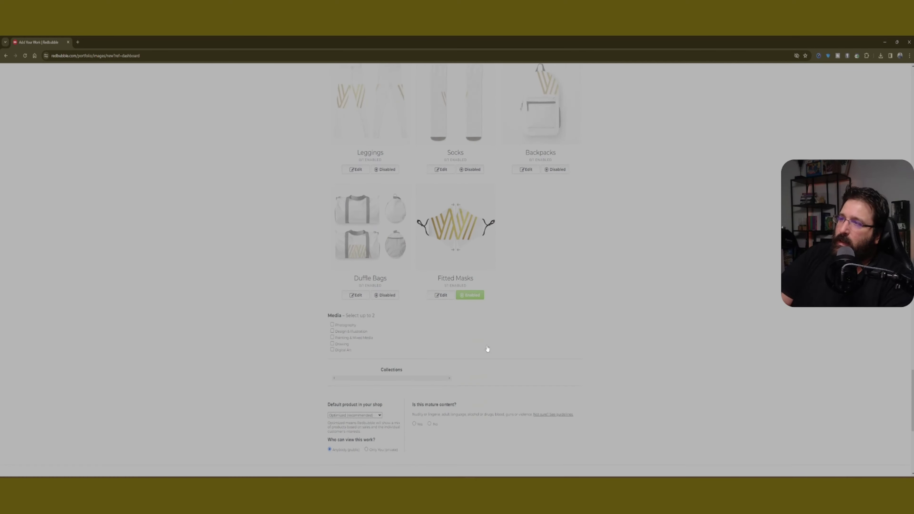
scroll(486, 347, "down", 1)
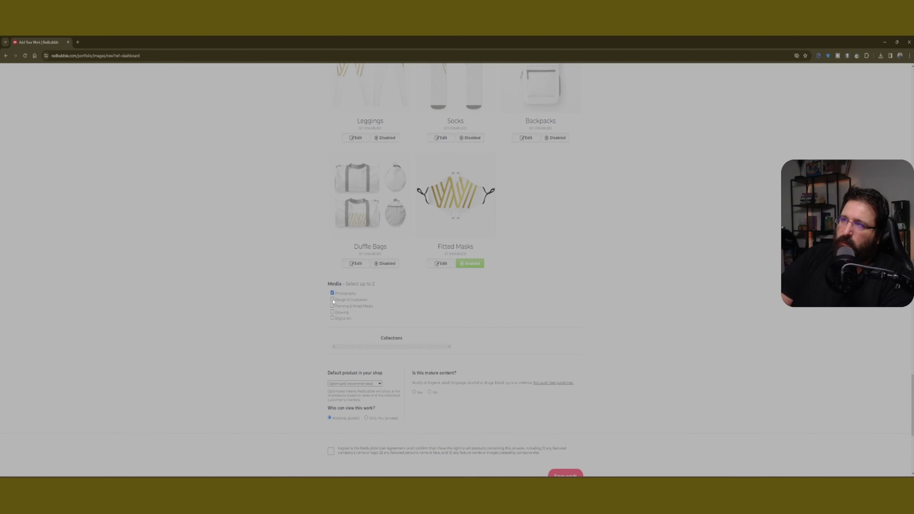
left_click(333, 300)
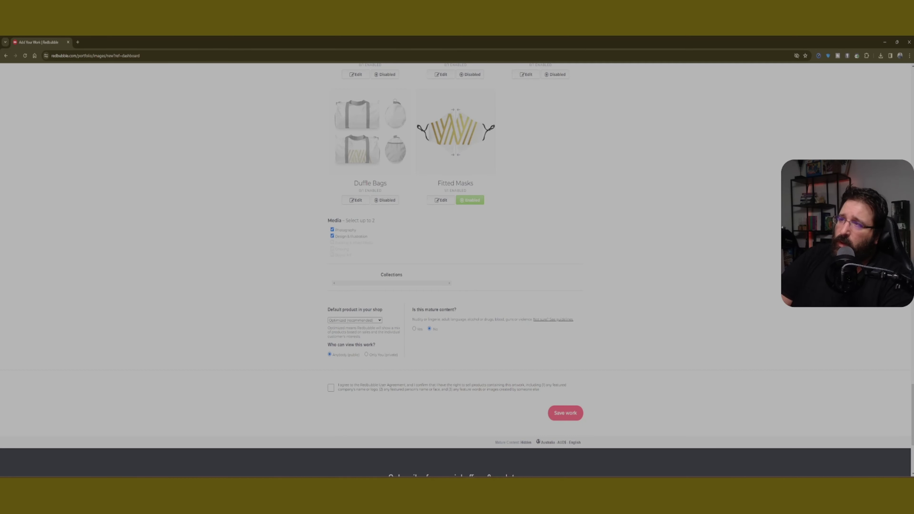
left_click(330, 388)
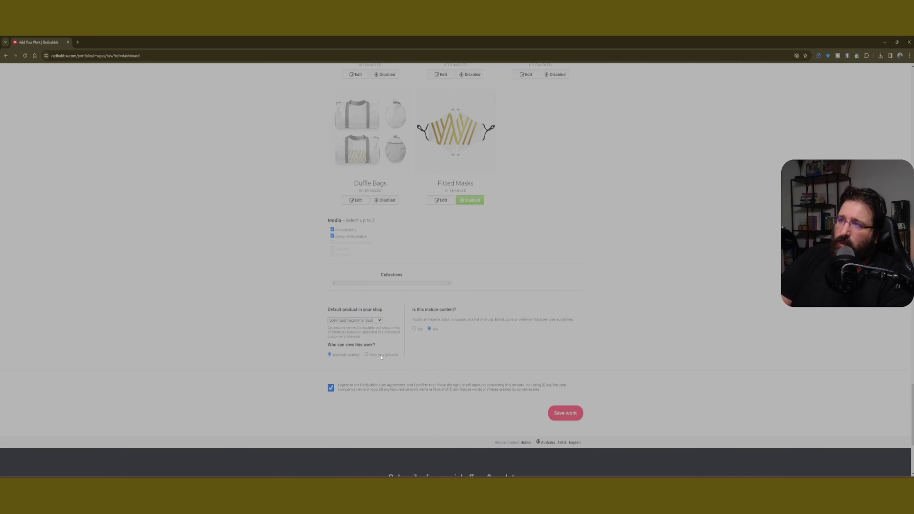
left_click(558, 417)
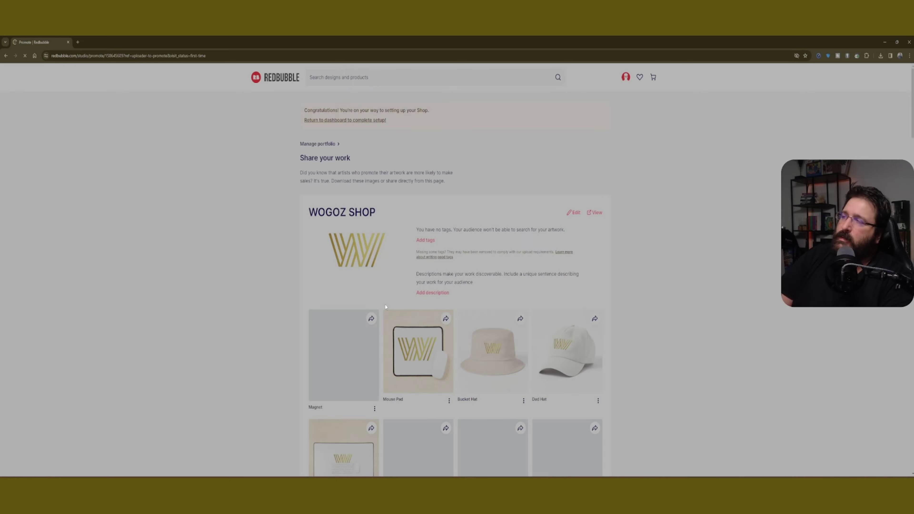
scroll(417, 350, "down", 5)
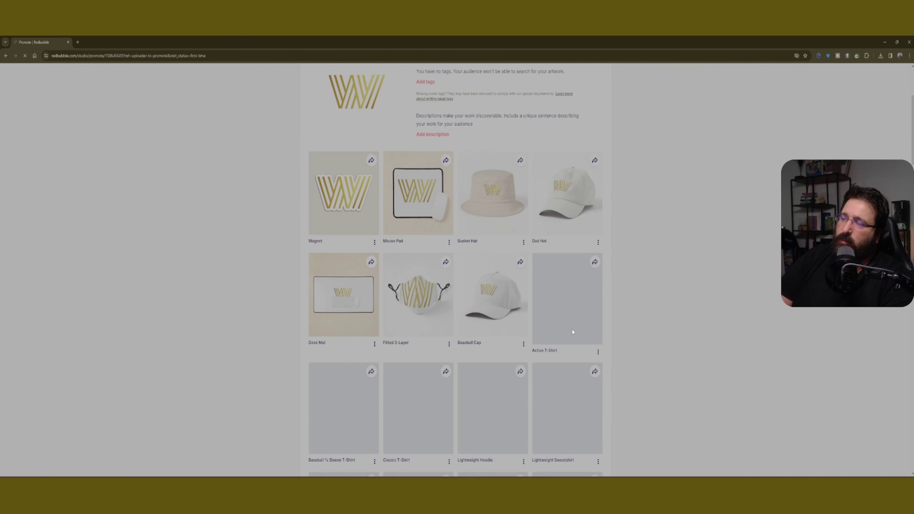
scroll(494, 328, "down", 2)
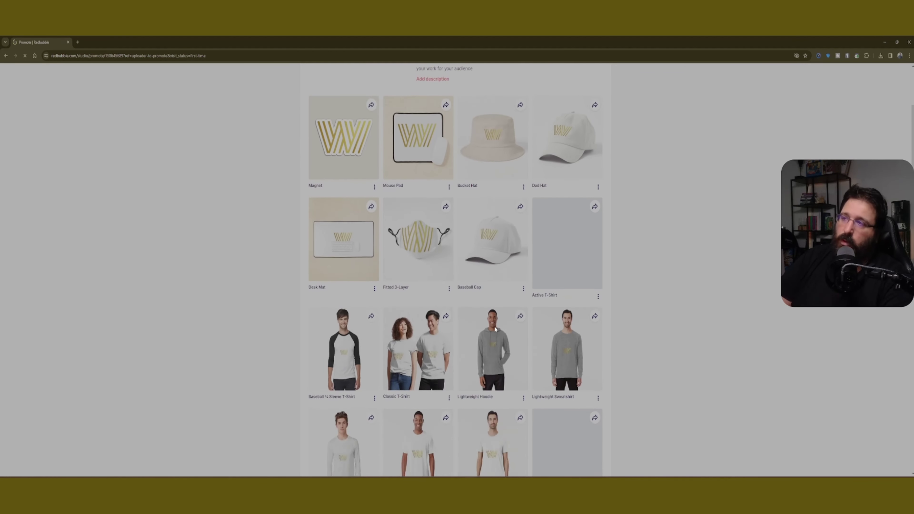
scroll(495, 328, "down", 5)
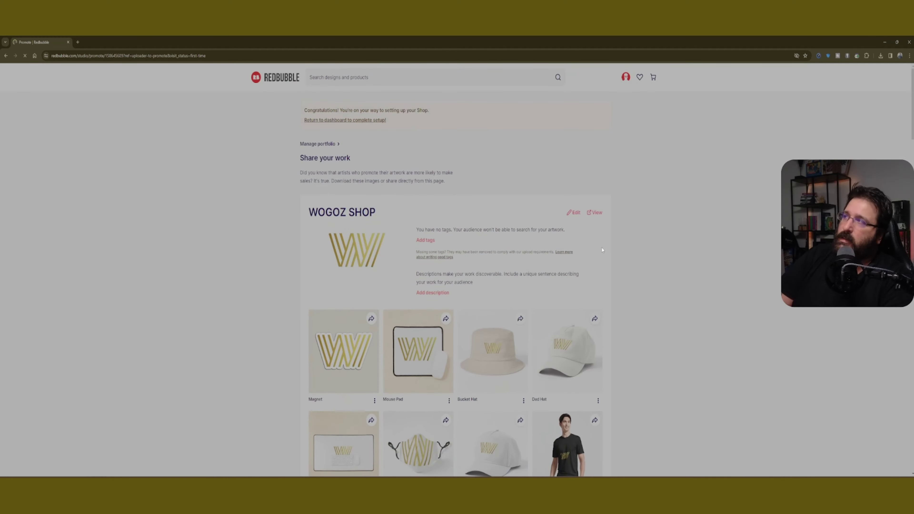
left_click(593, 212)
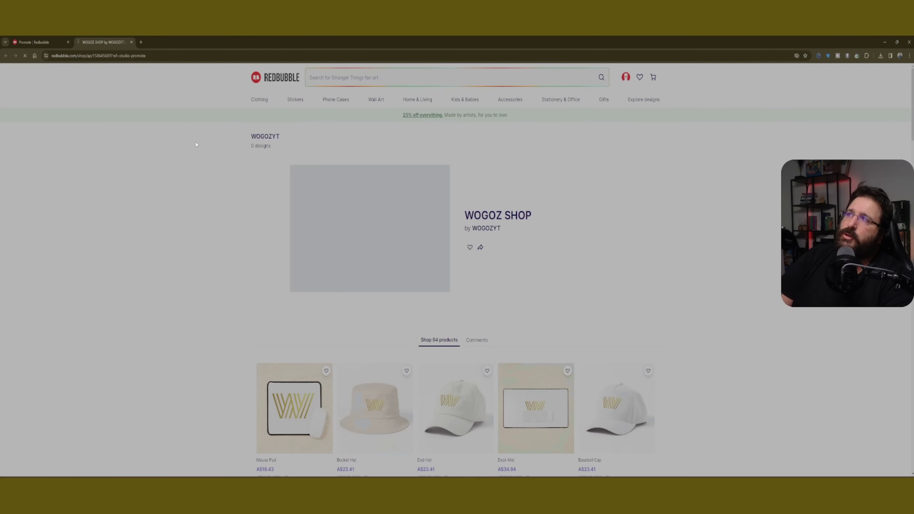
scroll(181, 185, "down", 5)
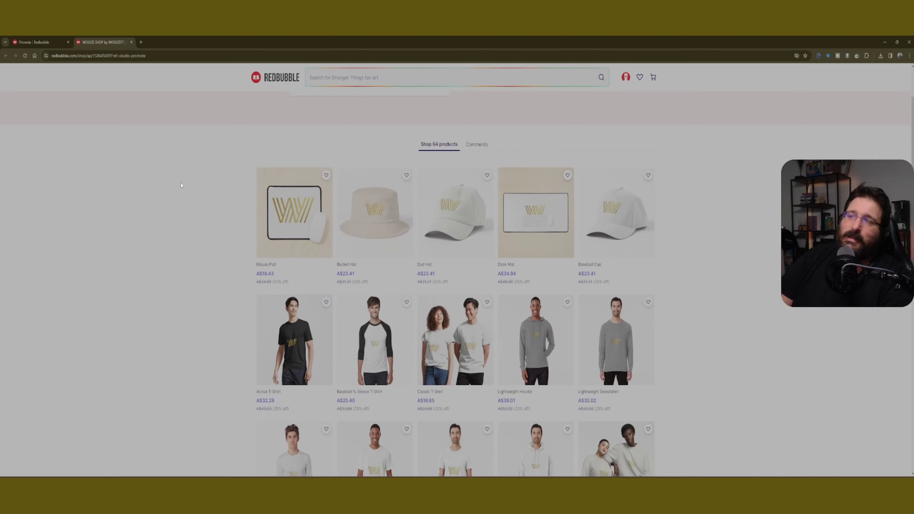
scroll(181, 185, "down", 10)
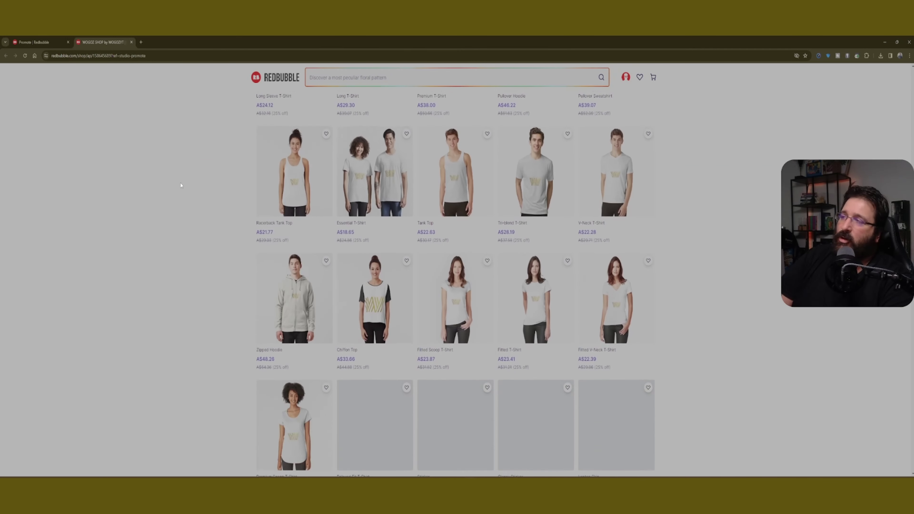
scroll(181, 184, "down", 10)
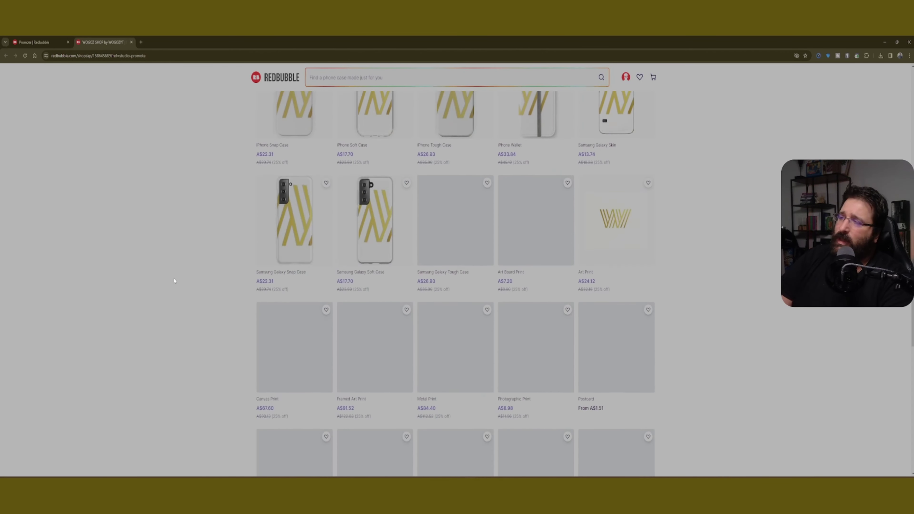
scroll(174, 280, "down", 5)
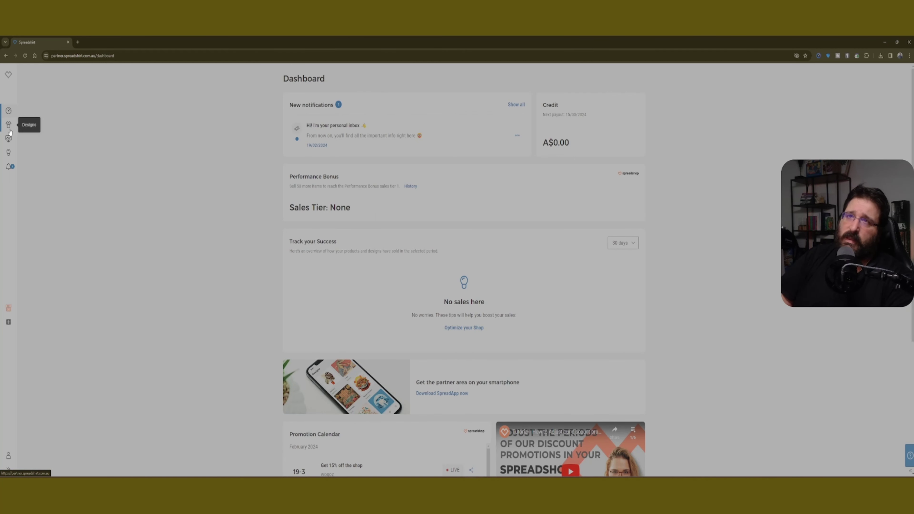
- Upload the W logo screenshot PNG in Spreadshirt's Designs area
left_click(9, 131)
left_click(416, 260)
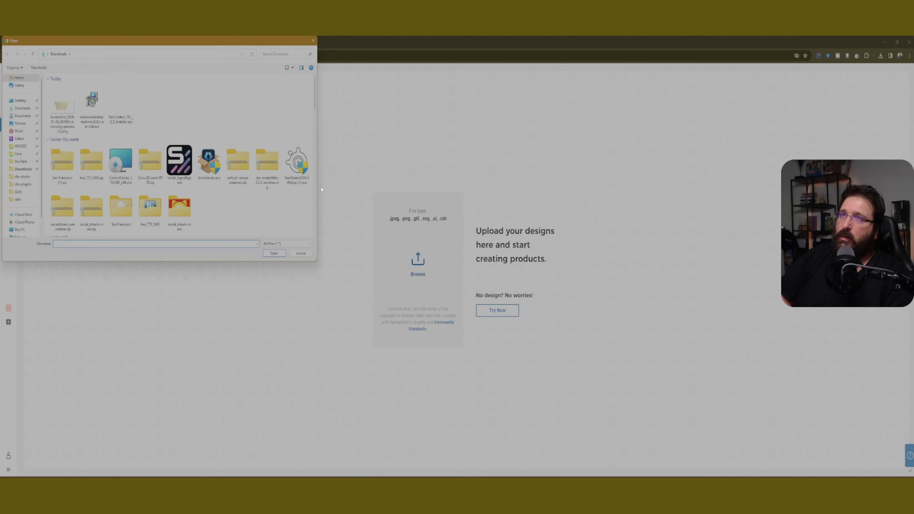
left_click(62, 106)
left_click(274, 253)
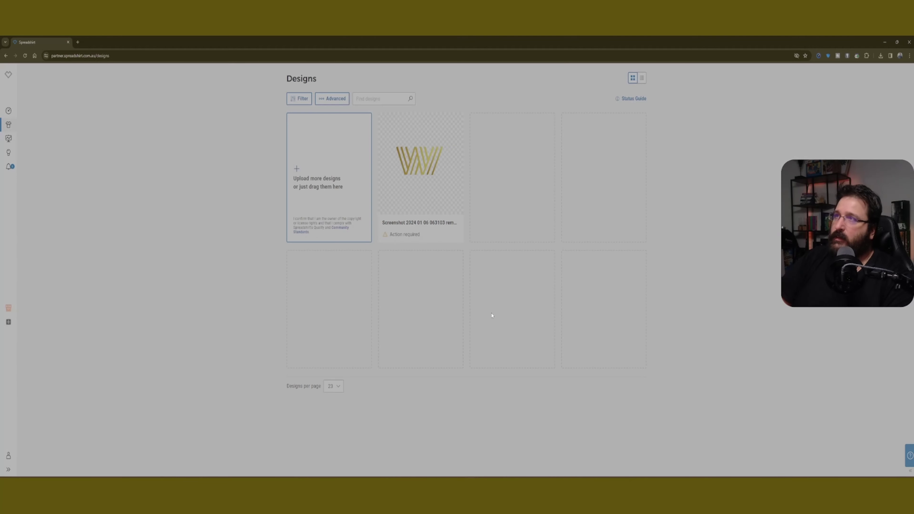
- Accept the design's optimized version and start choosing products for it
mouse_move(426, 186)
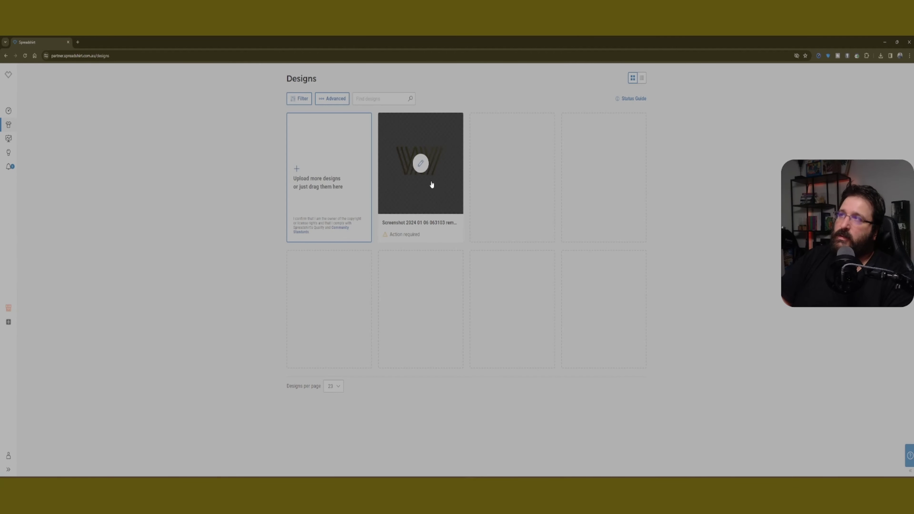
left_click(421, 164)
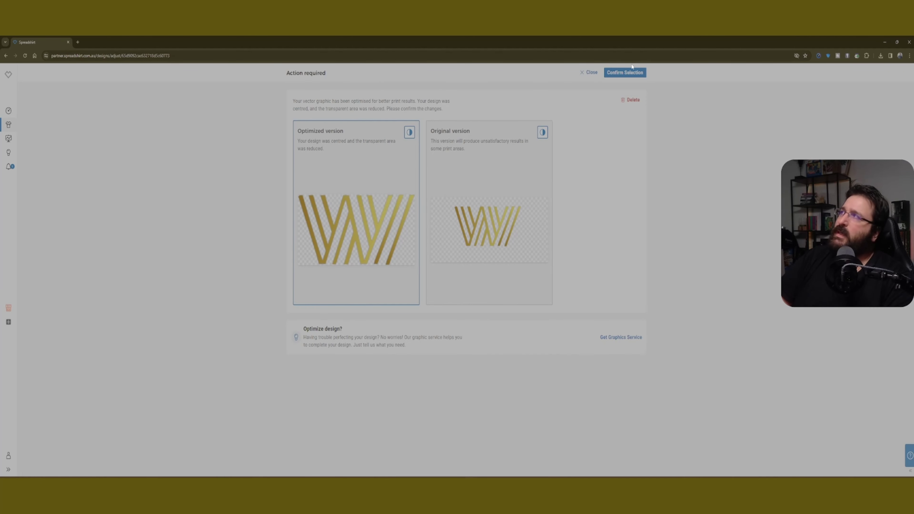
left_click(631, 72)
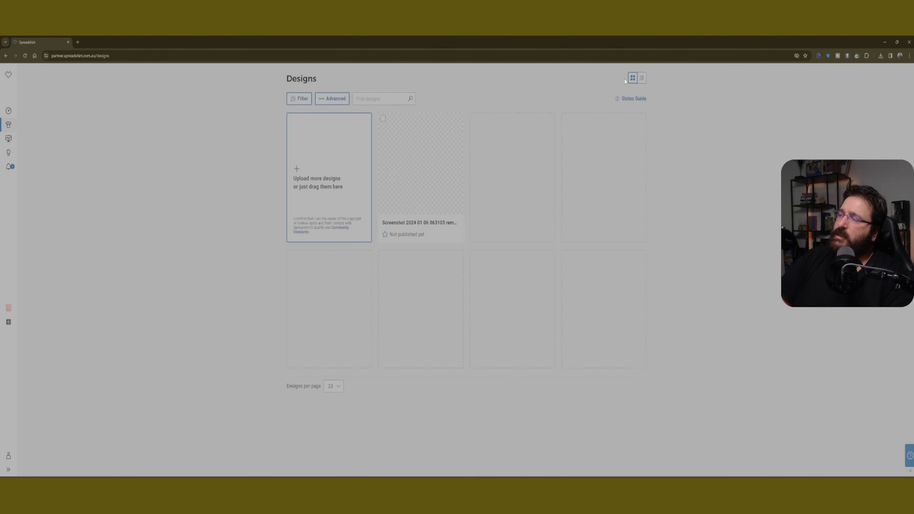
left_click(402, 125)
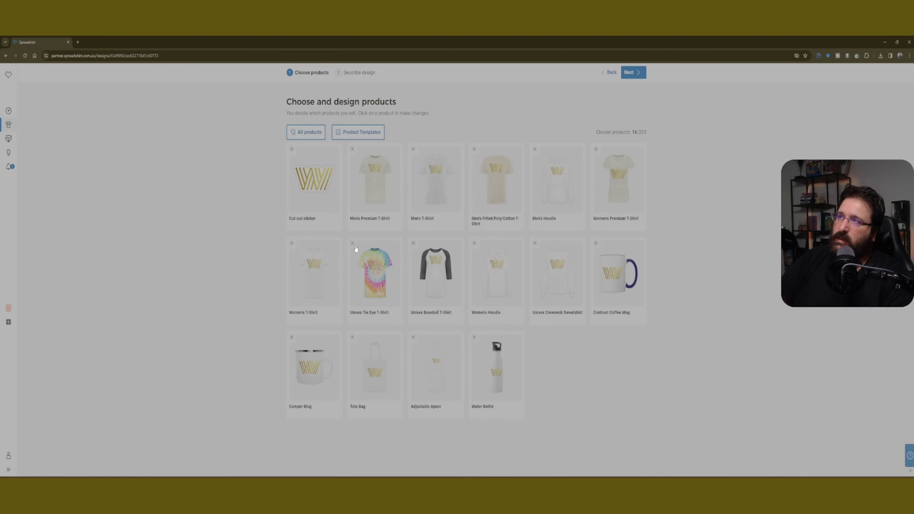
- Drop the Unisex Tie Dye T-Shirt; add Tri-Blend, Ringer, Women's, Performance tees, Contrast Hoodie and Soft Shell Jacket
left_click(353, 243)
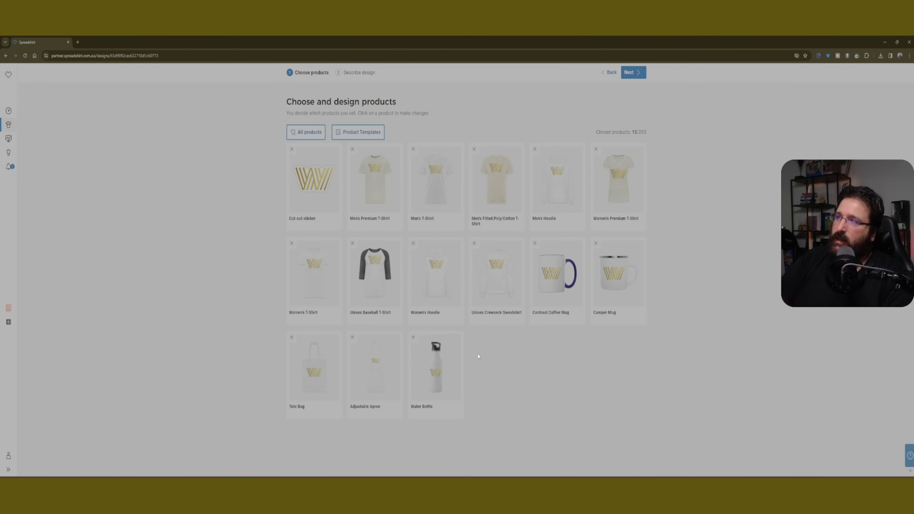
left_click(307, 136)
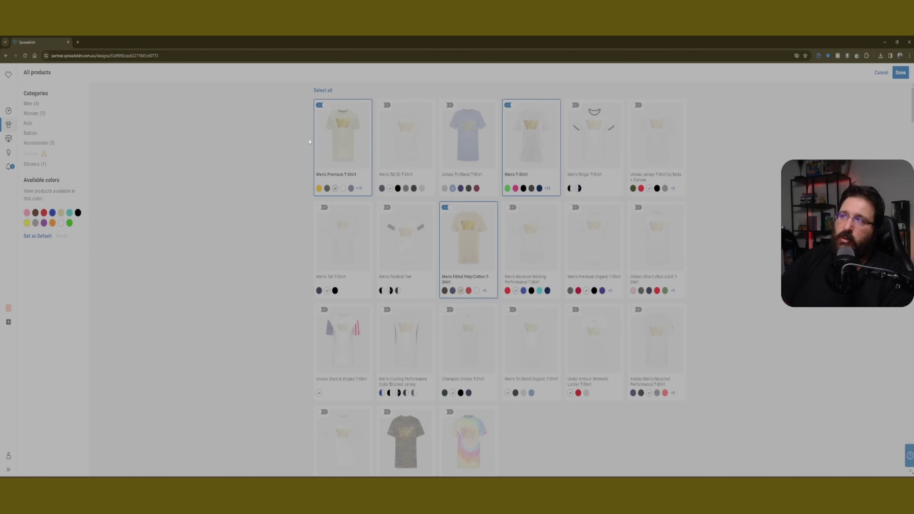
scroll(236, 249, "down", 3)
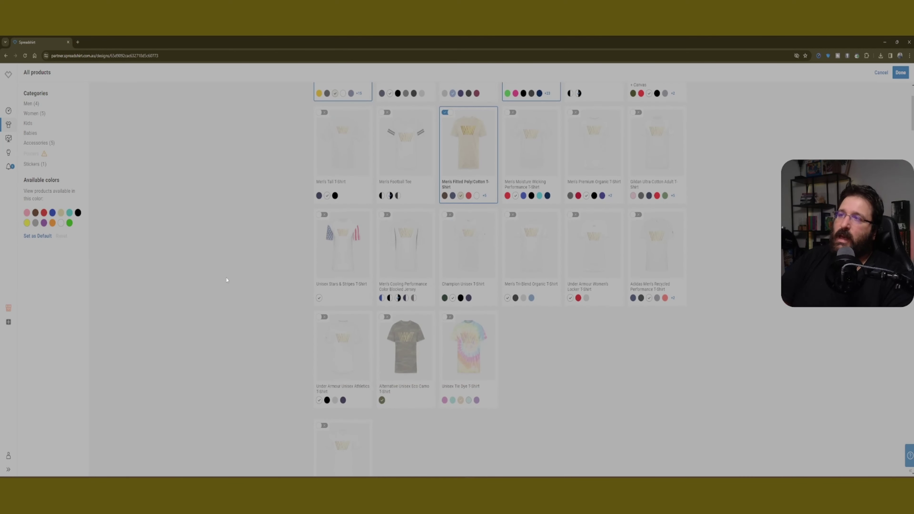
scroll(226, 280, "up", 3)
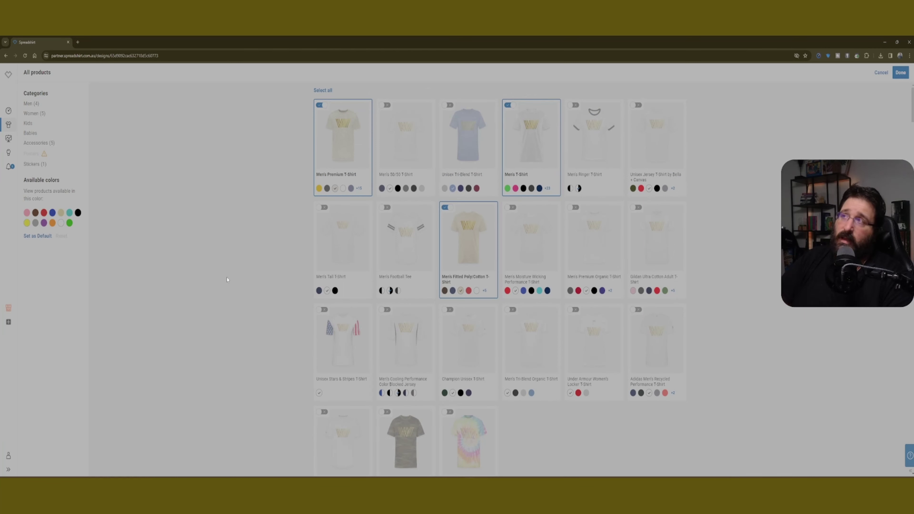
left_click(450, 107)
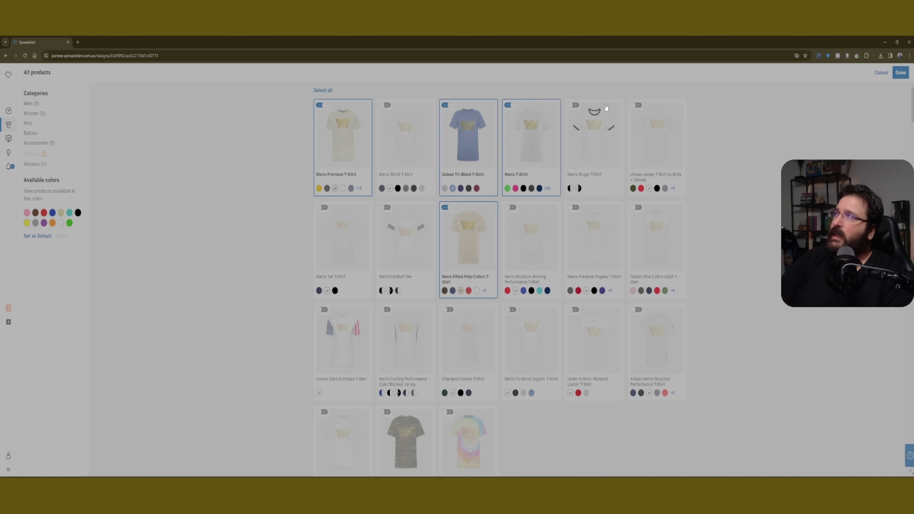
left_click(573, 109)
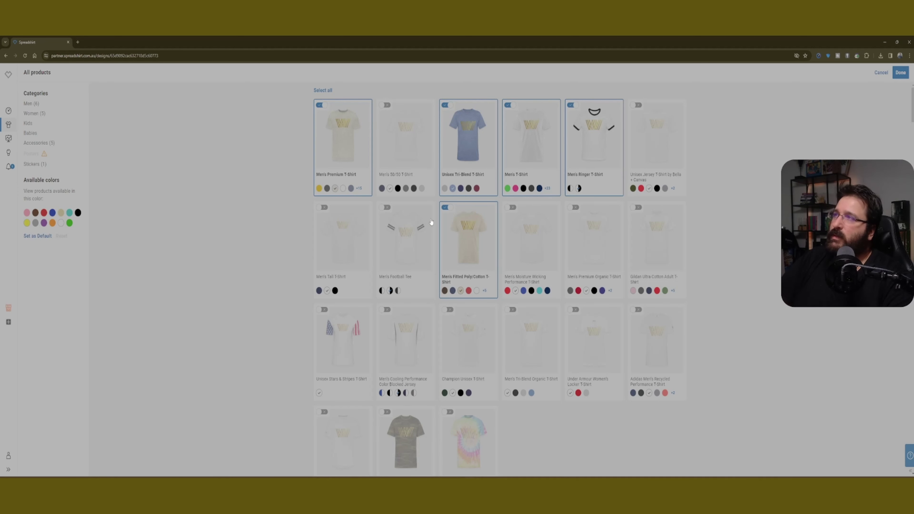
scroll(466, 223, "down", 10)
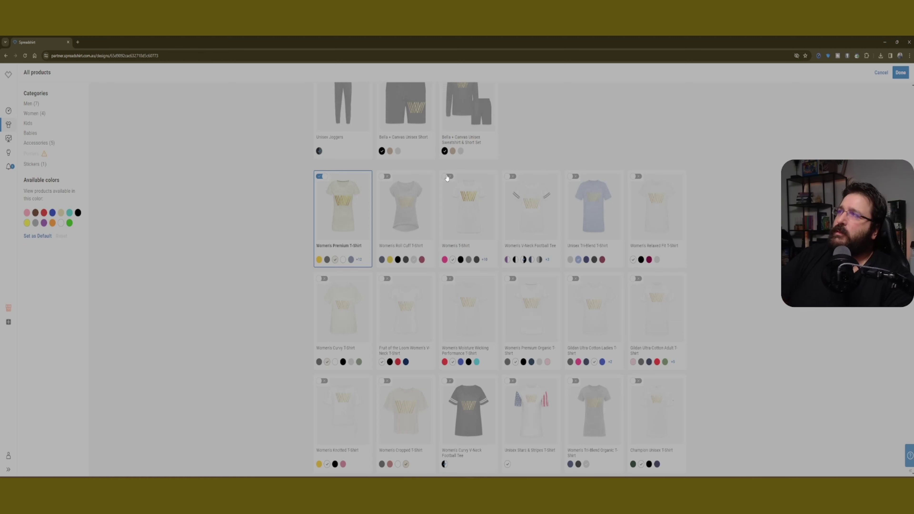
left_click(447, 177)
scroll(459, 224, "up", 10)
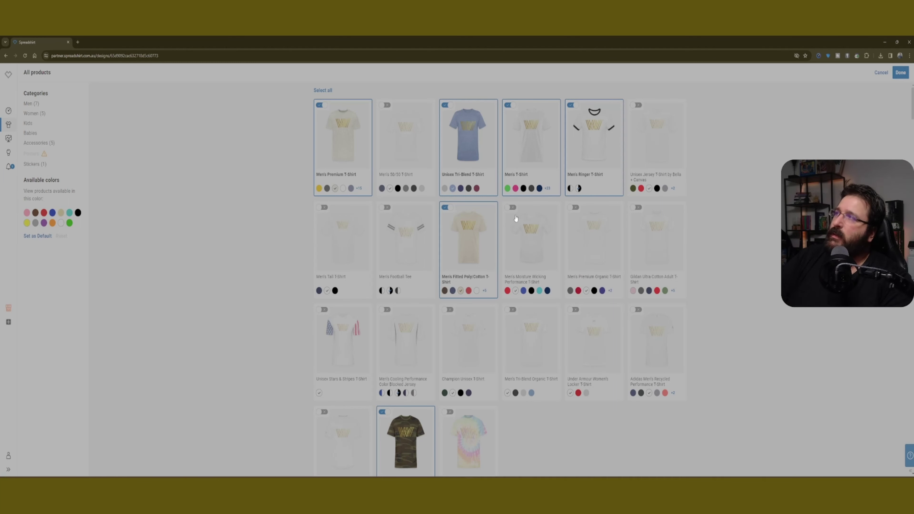
left_click(513, 207)
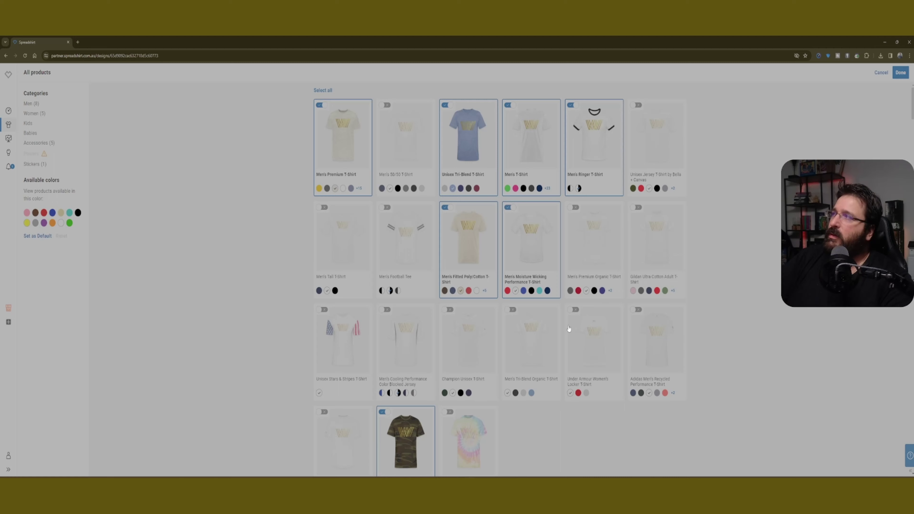
scroll(569, 329, "down", 15)
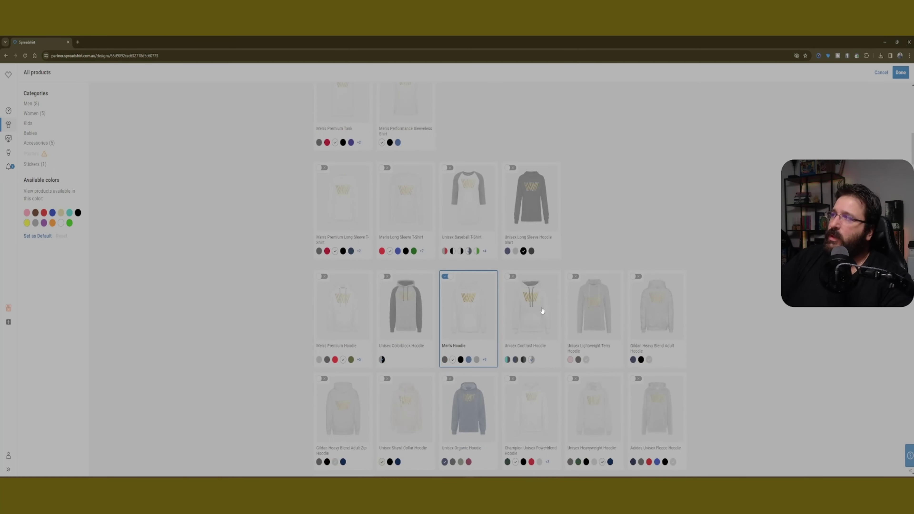
left_click(509, 276)
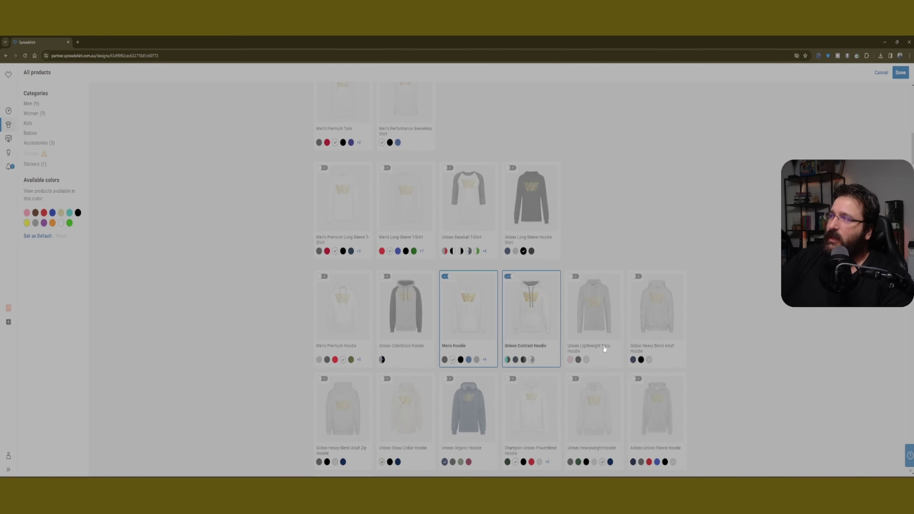
scroll(637, 339, "down", 5)
scroll(638, 340, "down", 5)
left_click(531, 314)
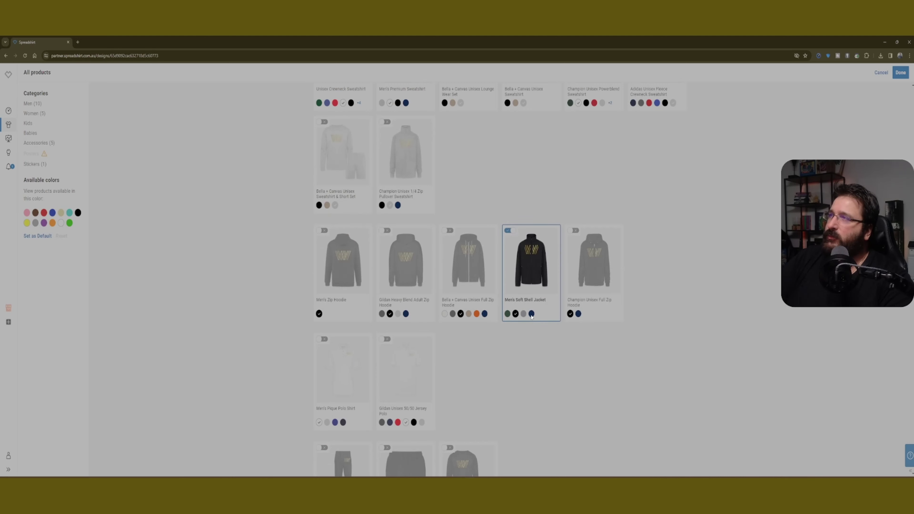
scroll(532, 387, "up", 10)
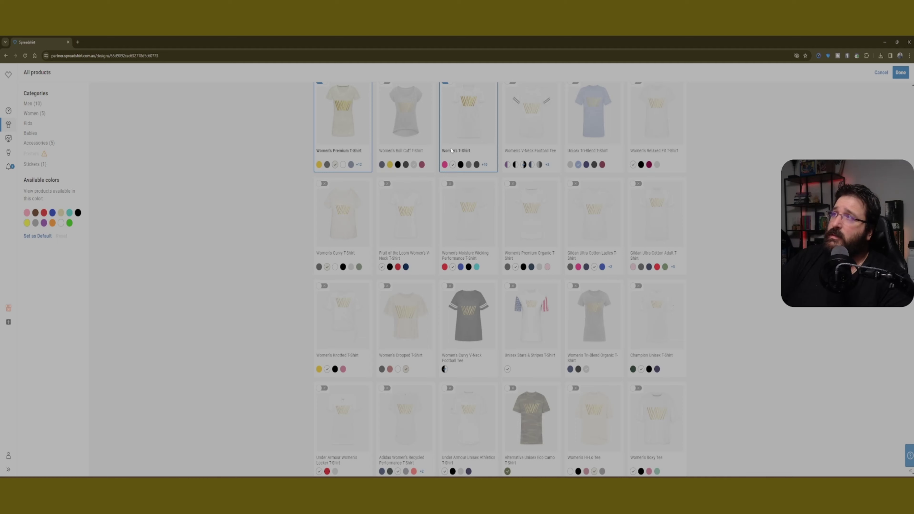
- Add the Women's Roll Cuff T-Shirt, Cropped Hoodie & Jogger Short Set and Kid's Football Tee
left_click(387, 84)
scroll(599, 376, "down", 10)
scroll(563, 355, "down", 12)
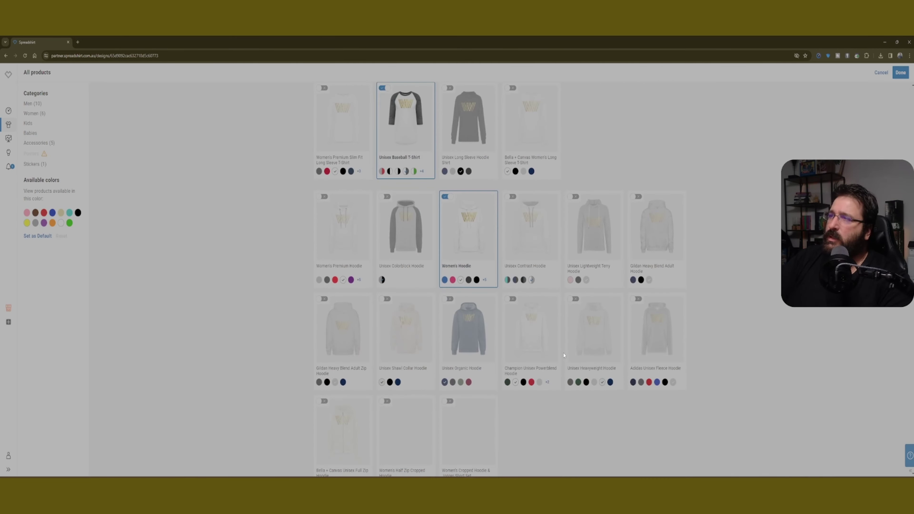
scroll(564, 356, "down", 8)
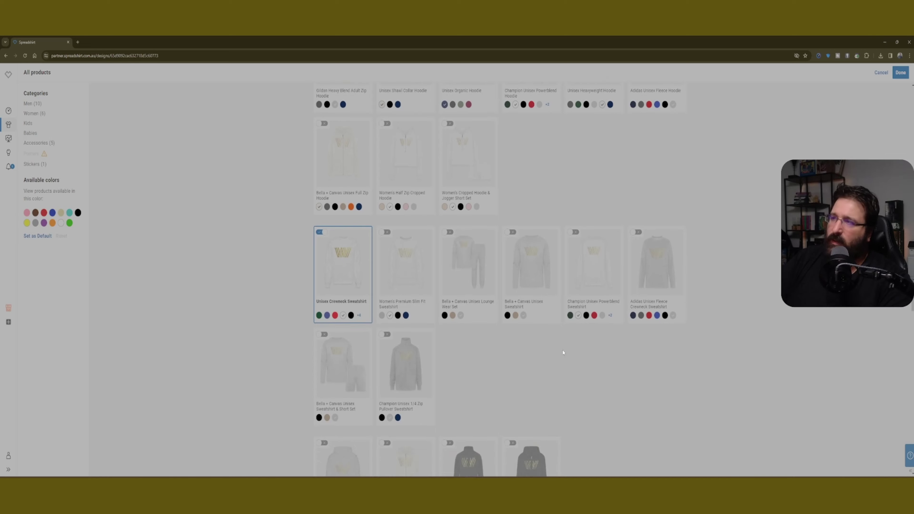
scroll(563, 352, "down", 1)
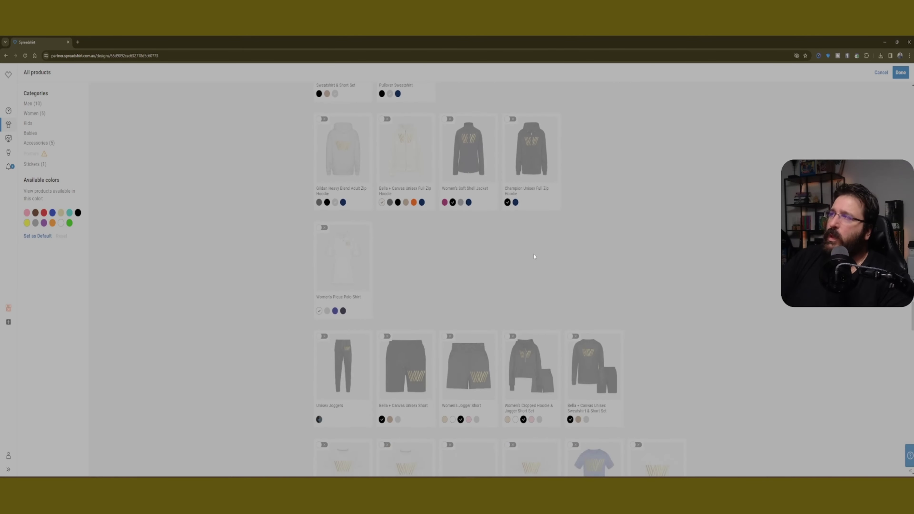
scroll(533, 259, "down", 4)
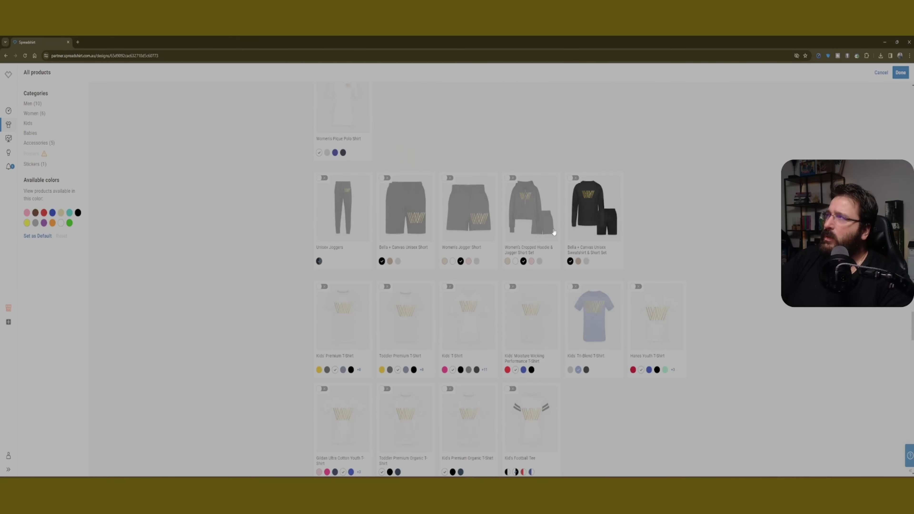
left_click(511, 179)
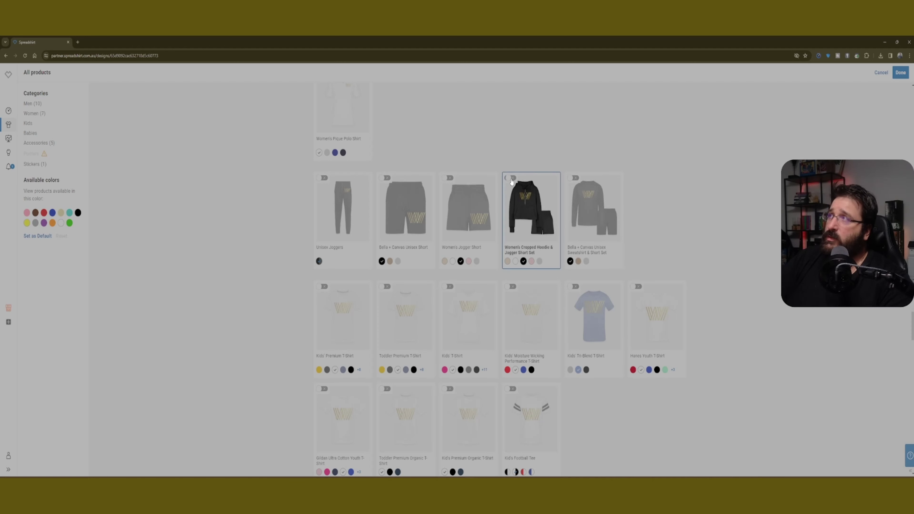
scroll(468, 332, "down", 6)
scroll(514, 230, "up", 2)
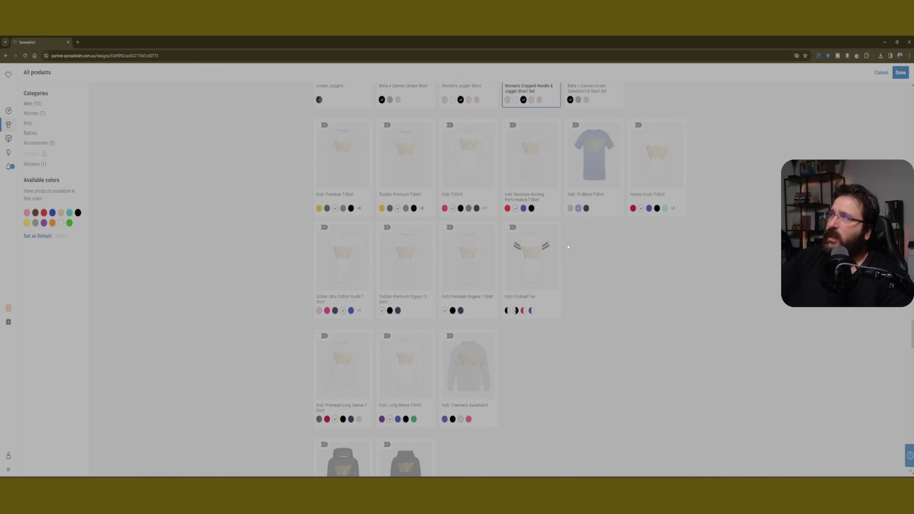
left_click(511, 230)
- Review the All products grid, confirm the 24-product selection and advance to Describe your design
scroll(467, 324, "down", 3)
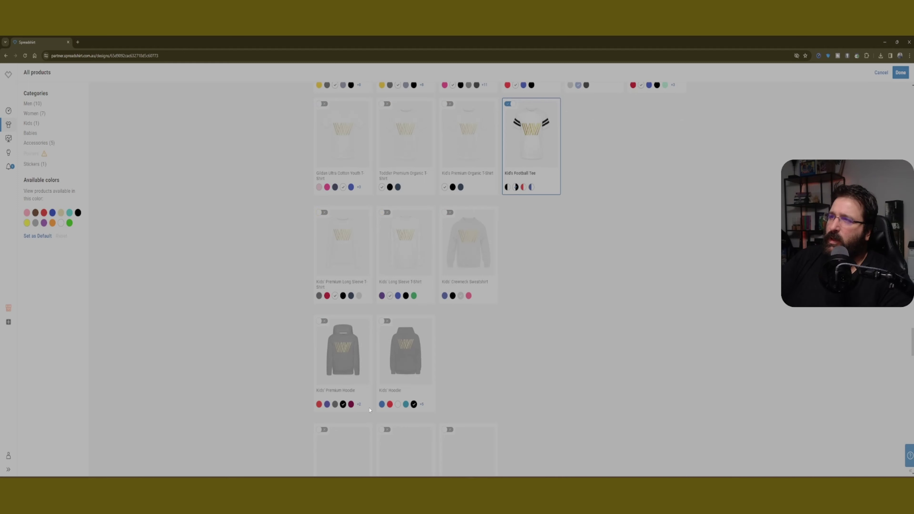
scroll(409, 381, "down", 3)
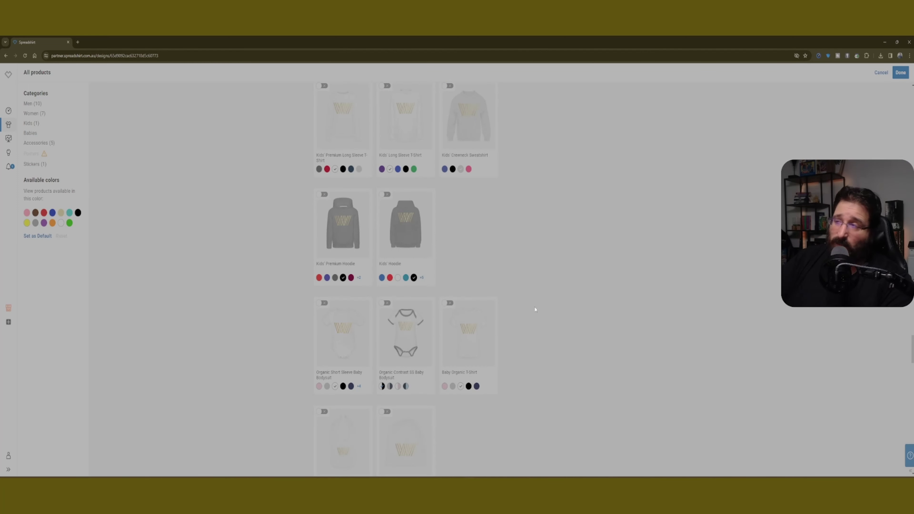
scroll(532, 331, "down", 6)
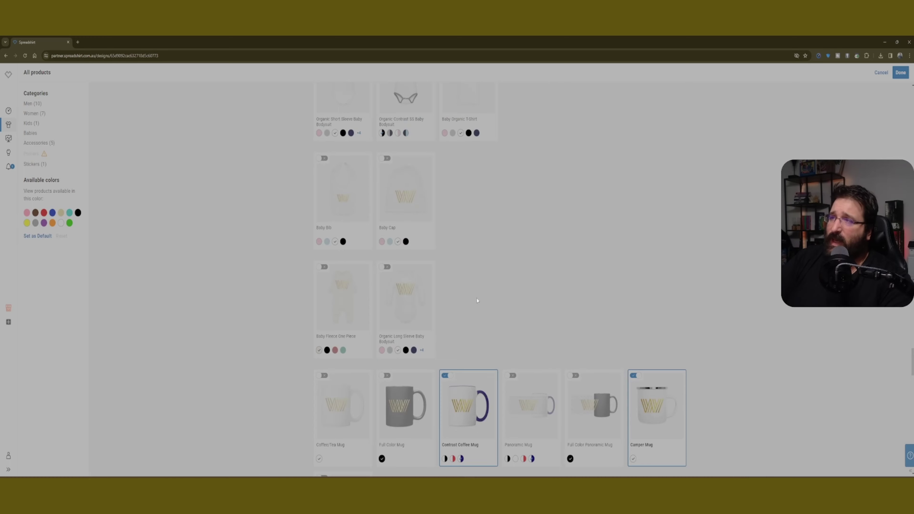
scroll(518, 310, "down", 4)
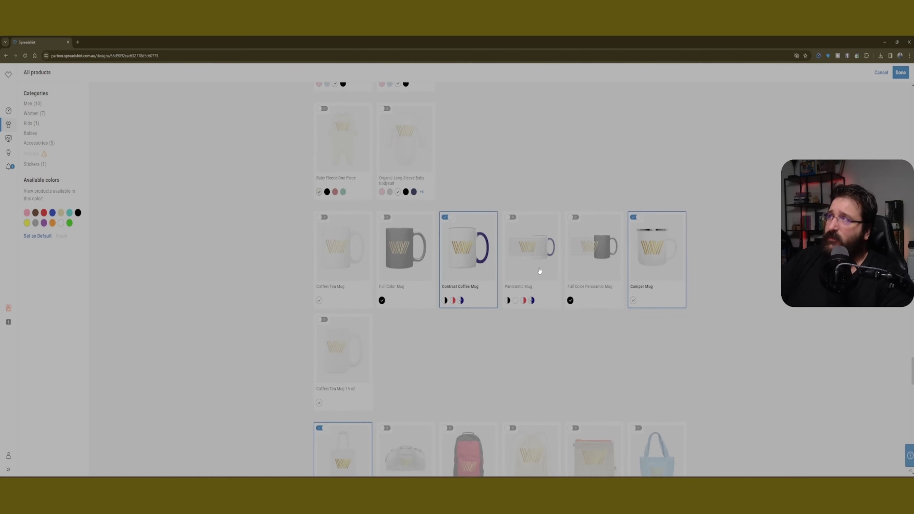
scroll(409, 341, "down", 1)
scroll(410, 341, "down", 6)
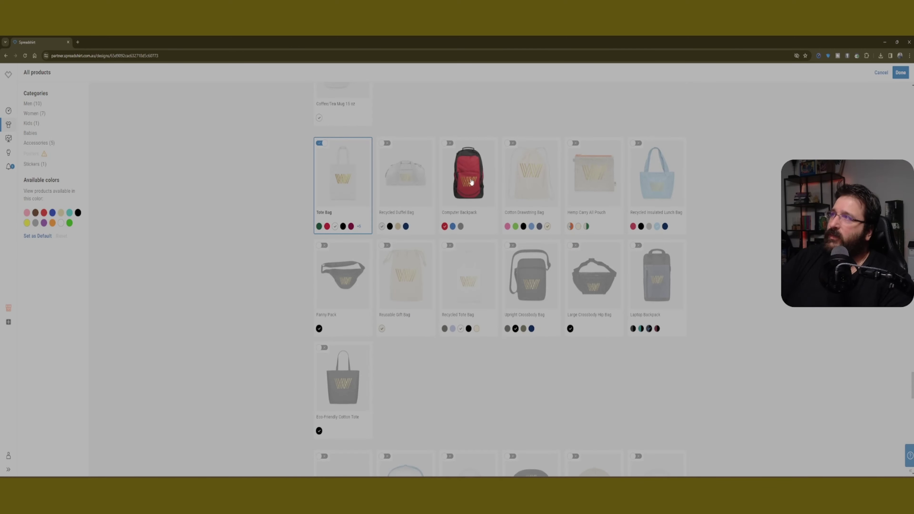
scroll(636, 335, "down", 10)
scroll(637, 336, "down", 12)
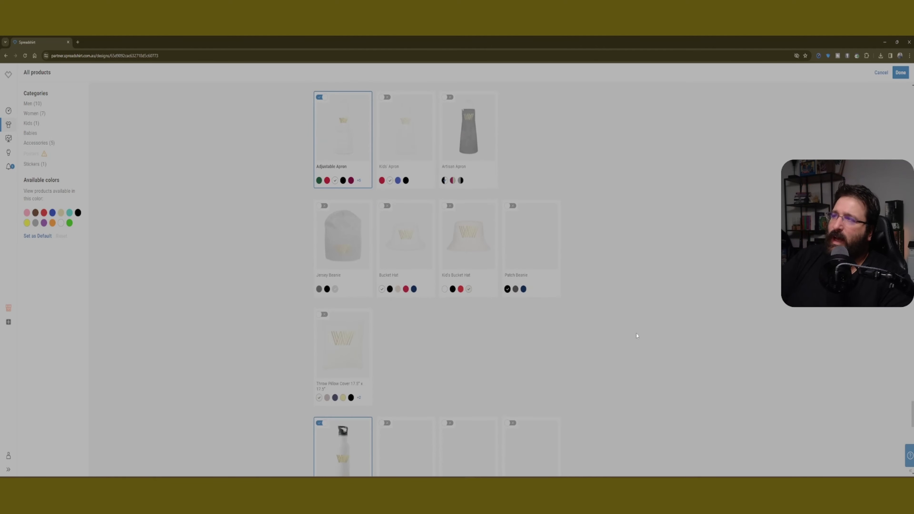
scroll(632, 336, "down", 10)
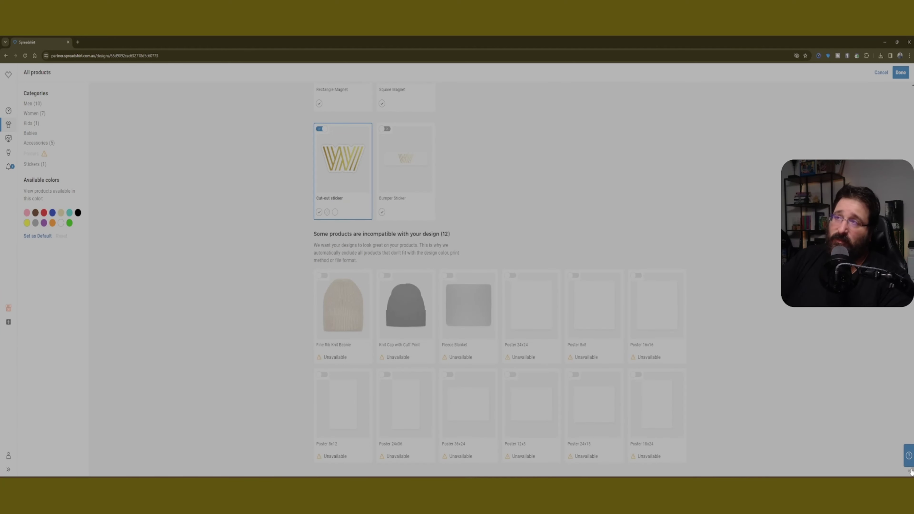
left_click_drag(911, 472, 630, 344)
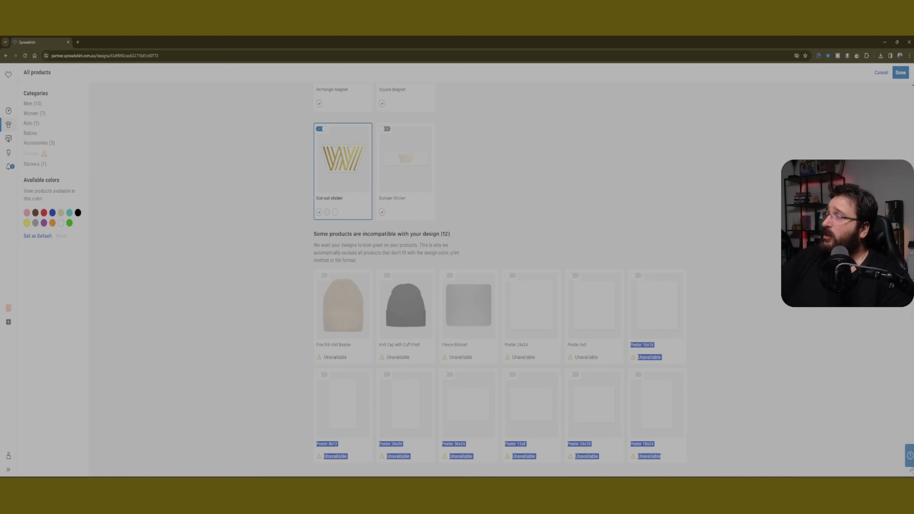
scroll(499, 274, "up", 15)
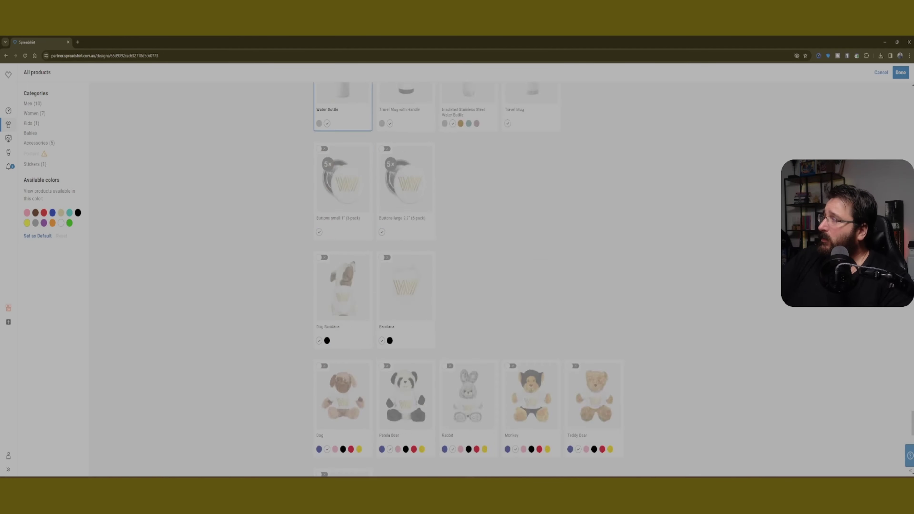
scroll(515, 334, "up", 8)
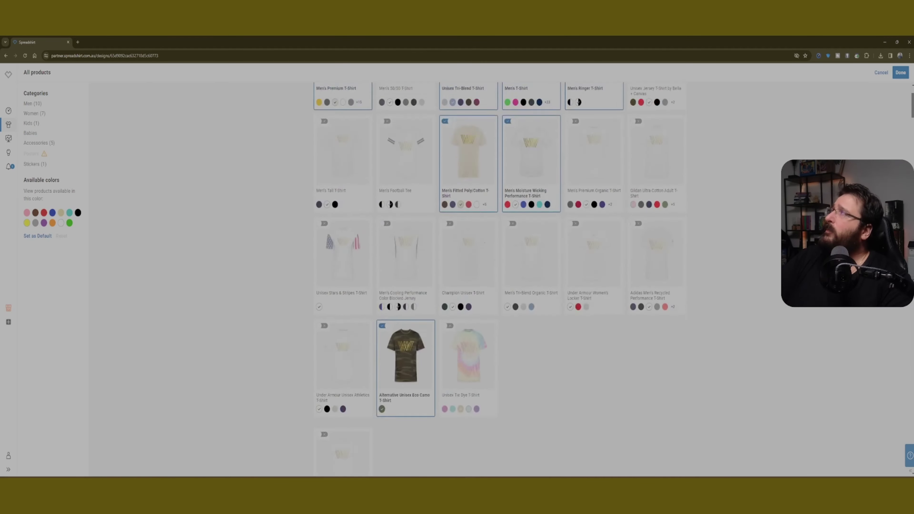
left_click(900, 72)
left_click(632, 74)
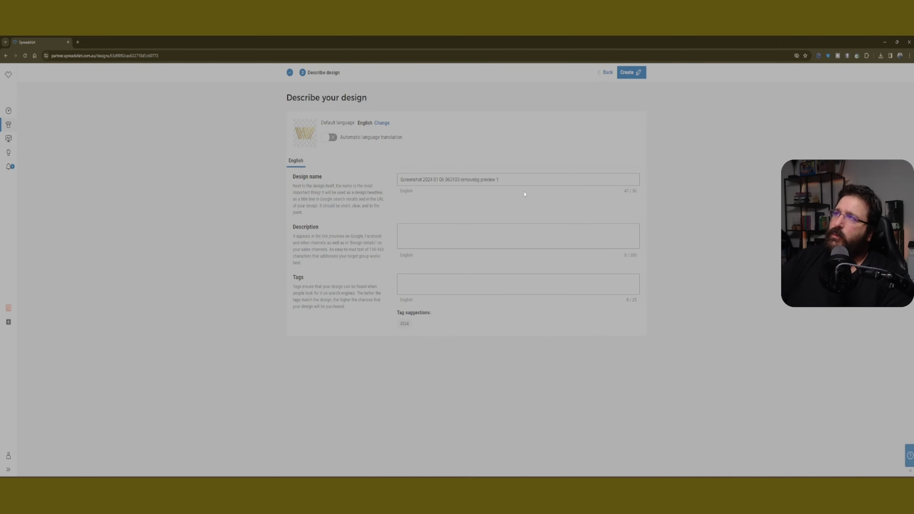
- Name the design Logo, add a short description, and turn on automatic language translation
type("Logo")
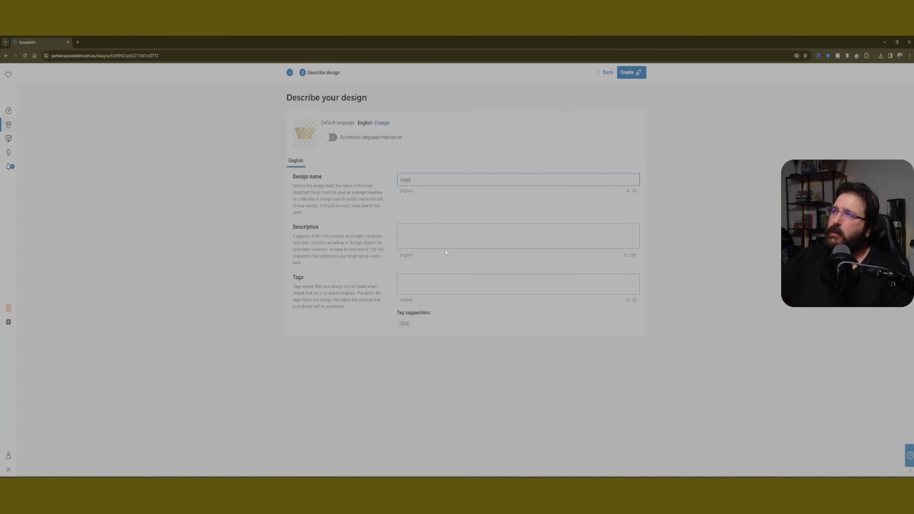
type("vdvsvsgvwgy")
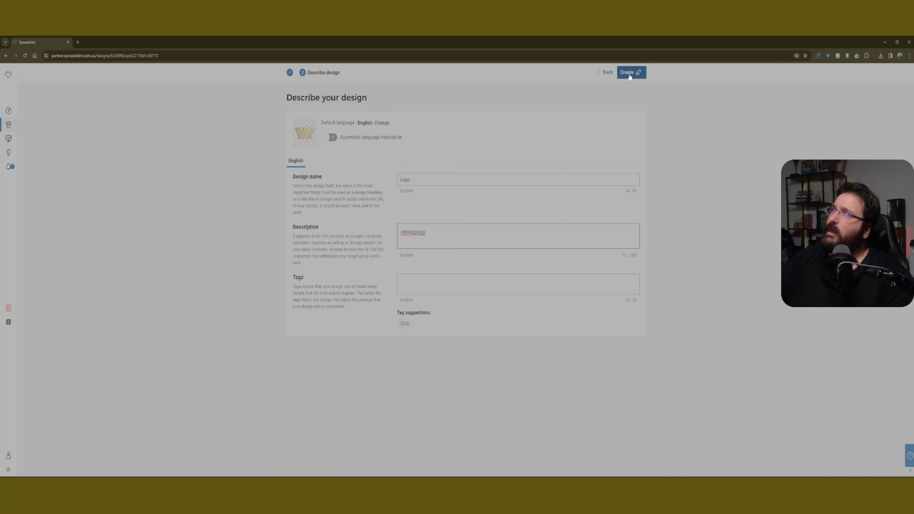
left_click(329, 138)
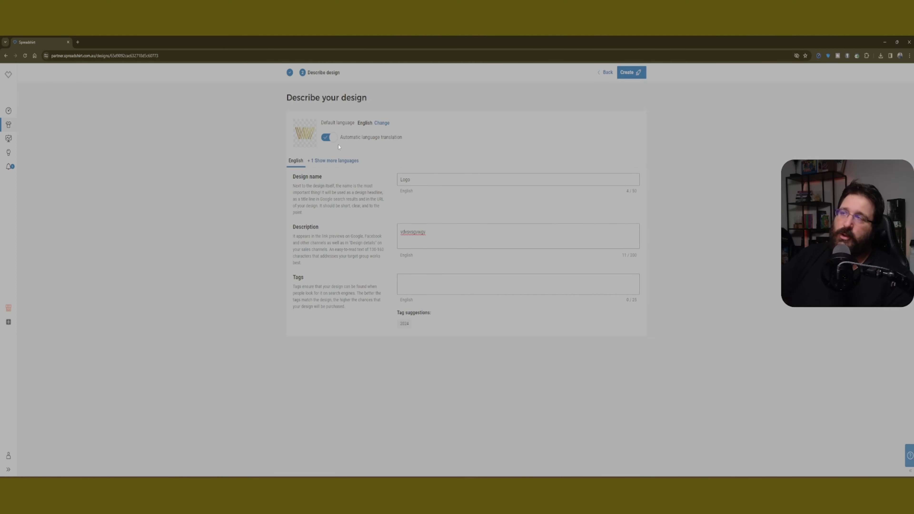
left_click(344, 162)
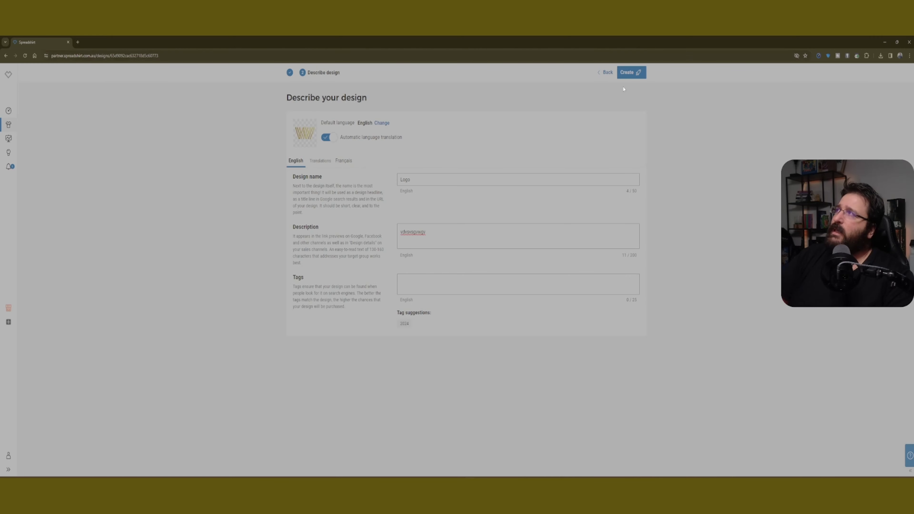
left_click(627, 74)
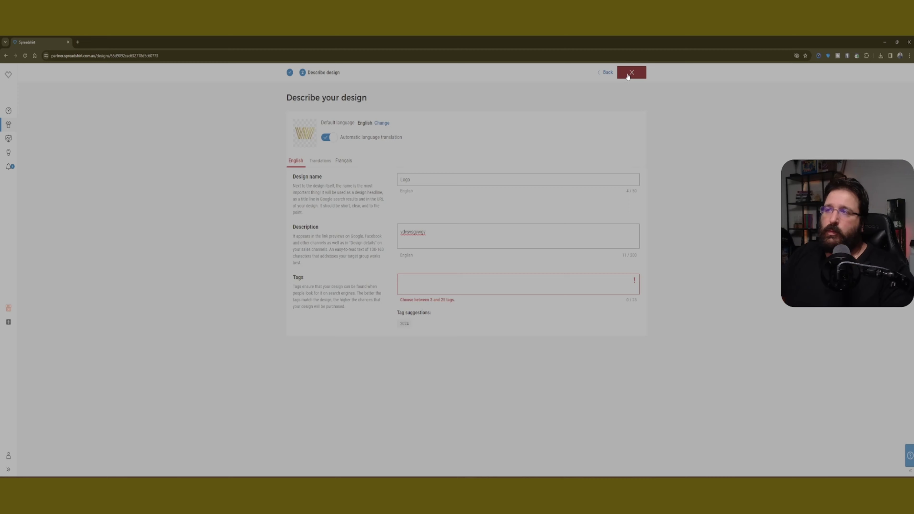
- Tag the design 2024, logo and symbol, then create its products
left_click(484, 282)
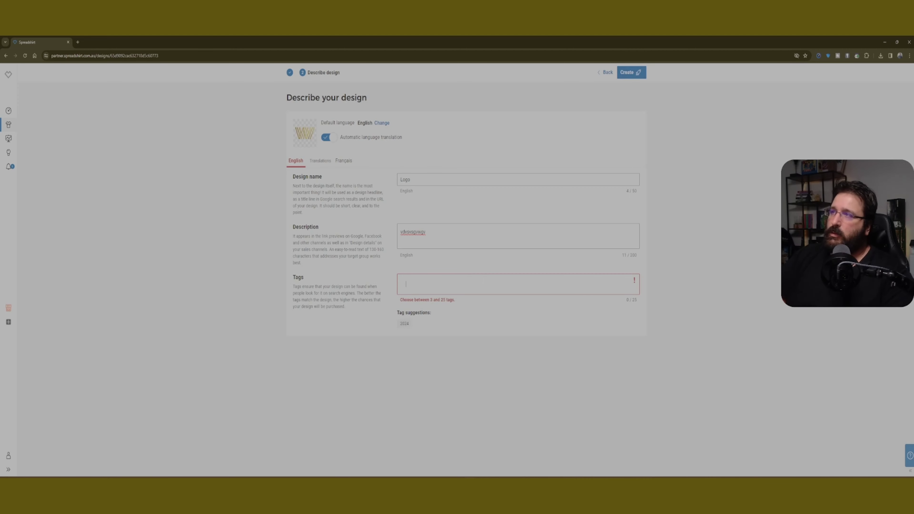
left_click(404, 324)
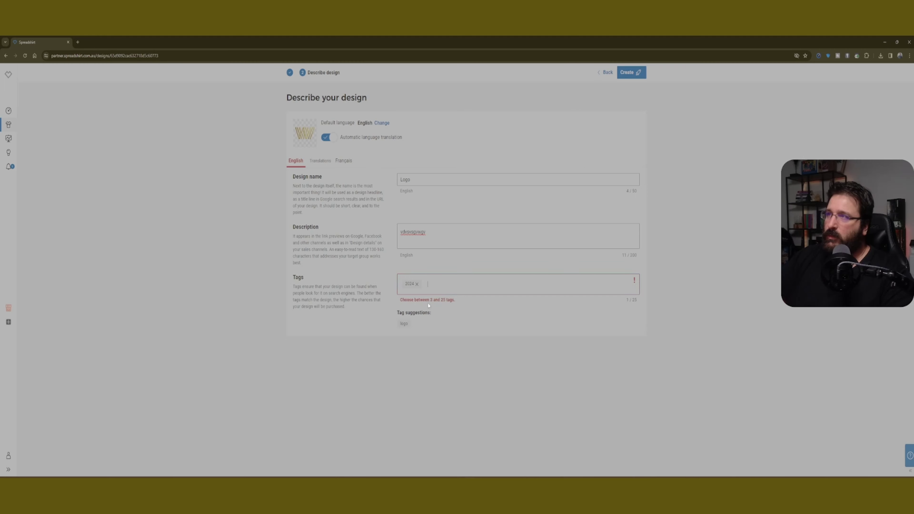
left_click(403, 323)
left_click(423, 323)
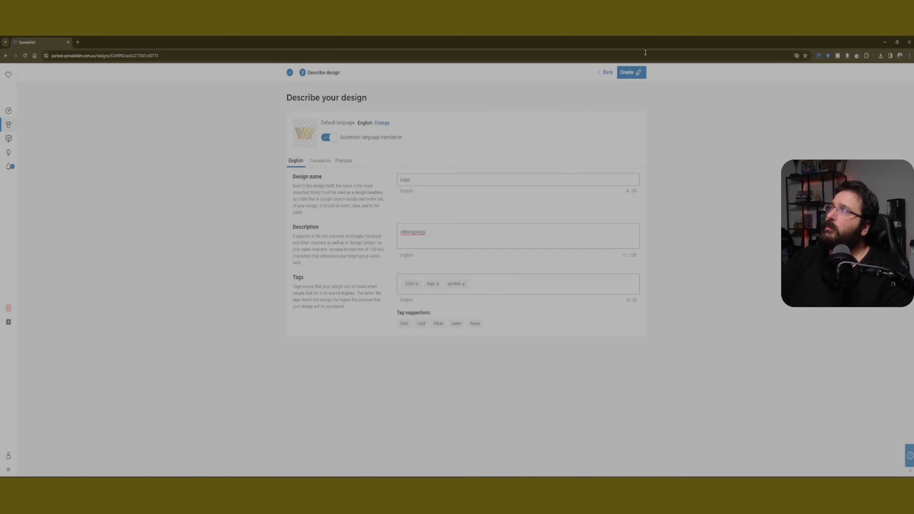
left_click(632, 74)
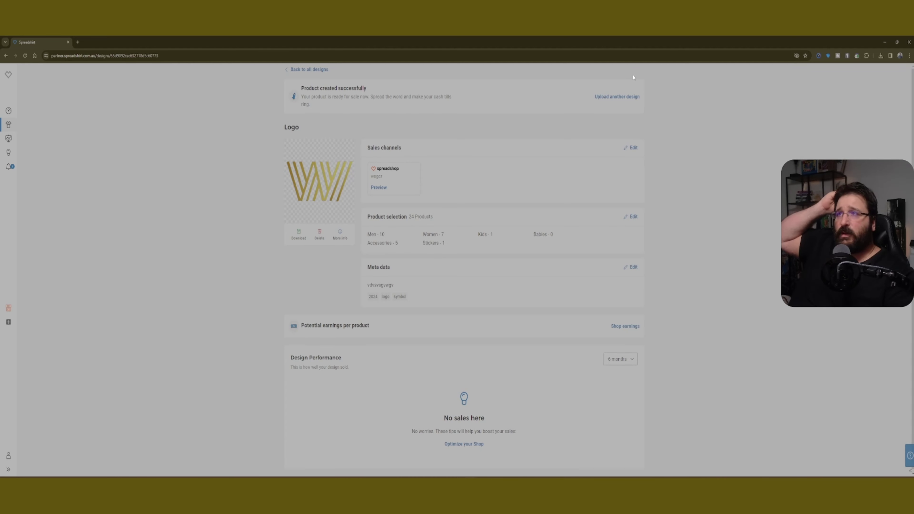
- Return to all designs and open Shop Settings beside the wogoz storefront preview
left_click(308, 70)
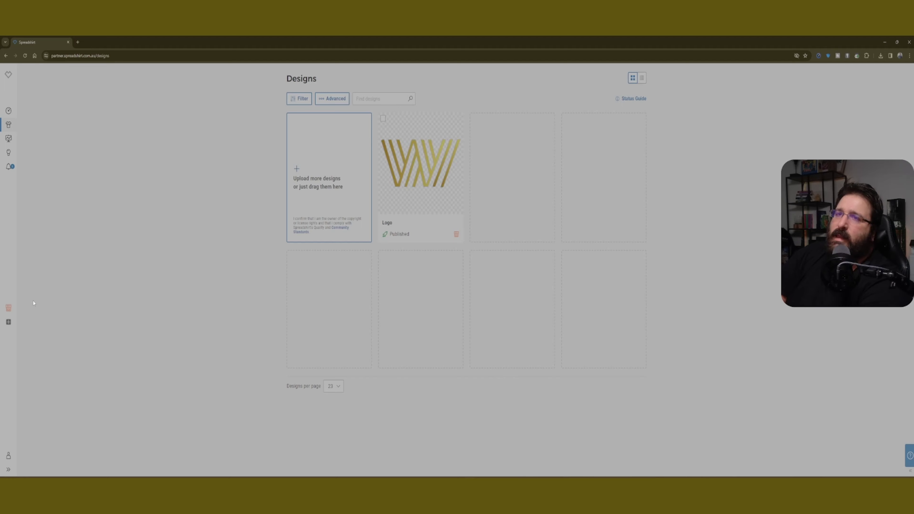
left_click(8, 307)
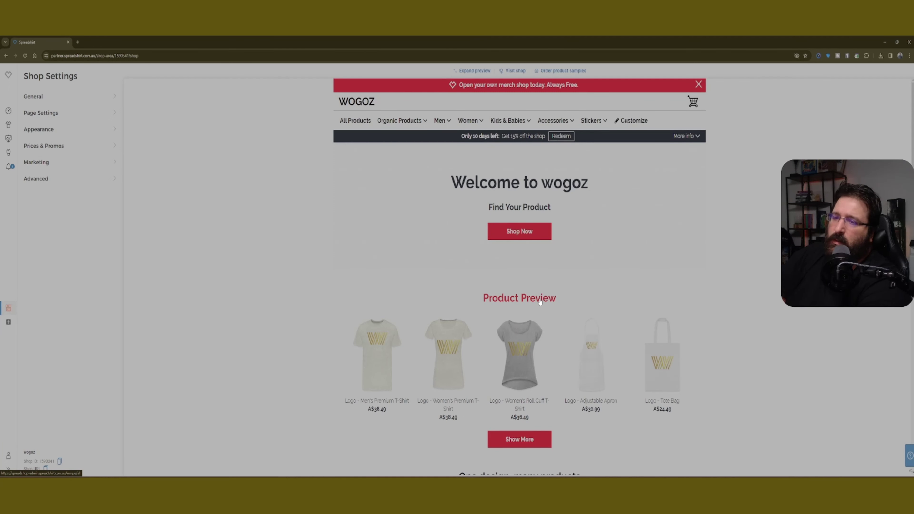
- Look over the General > Info & SEO settings without changing anything
scroll(539, 302, "down", 8)
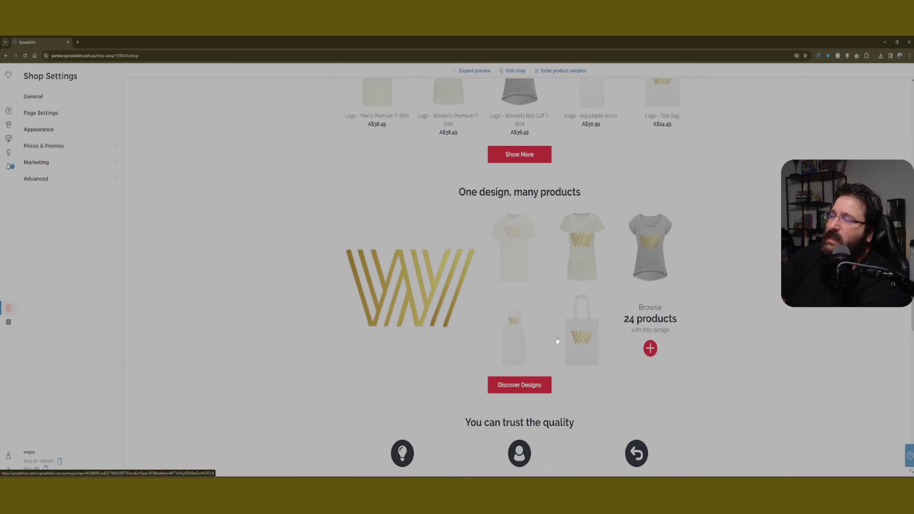
scroll(557, 340, "up", 8)
left_click(54, 96)
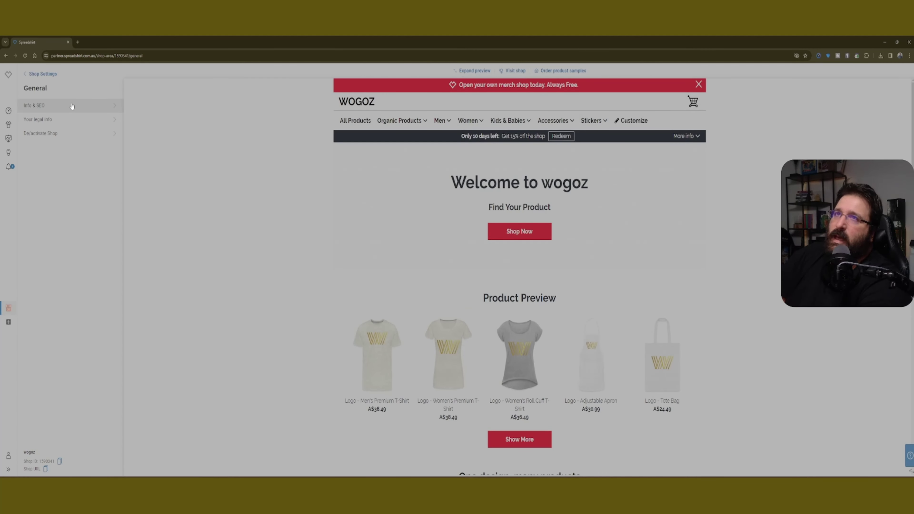
left_click(70, 105)
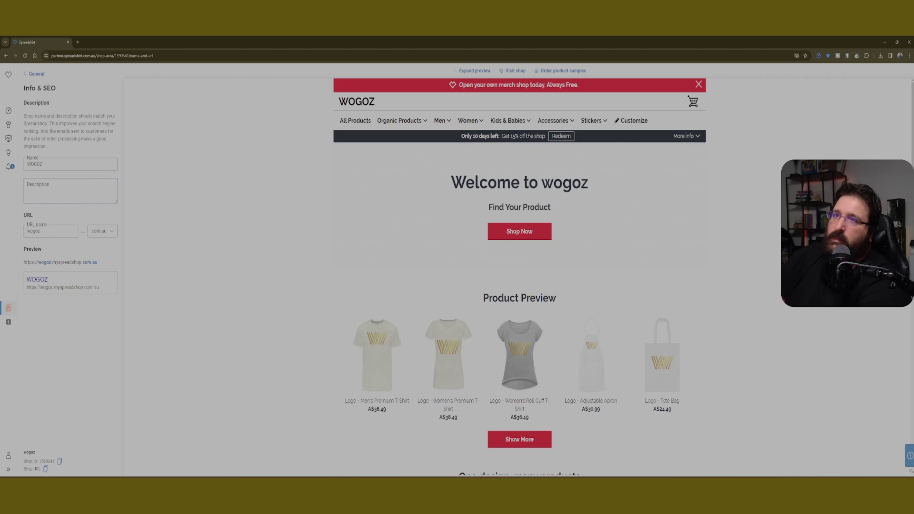
left_click(28, 78)
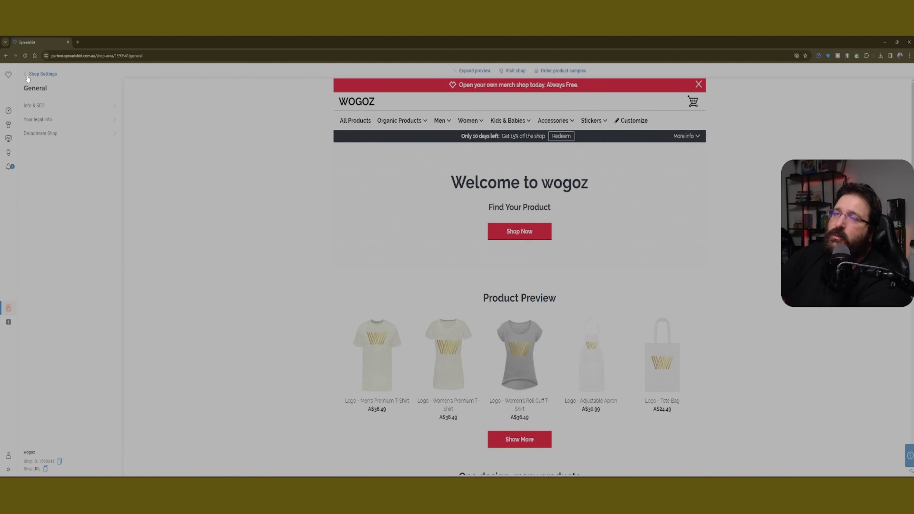
left_click(28, 77)
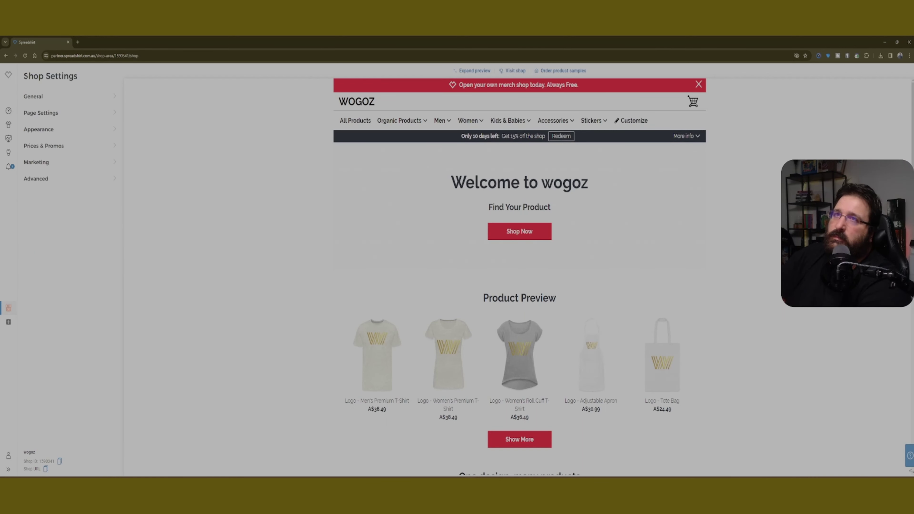
- Browse Appearance > Colors & Fonts, then view Prices & Promos > Shop pricing
left_click(58, 136)
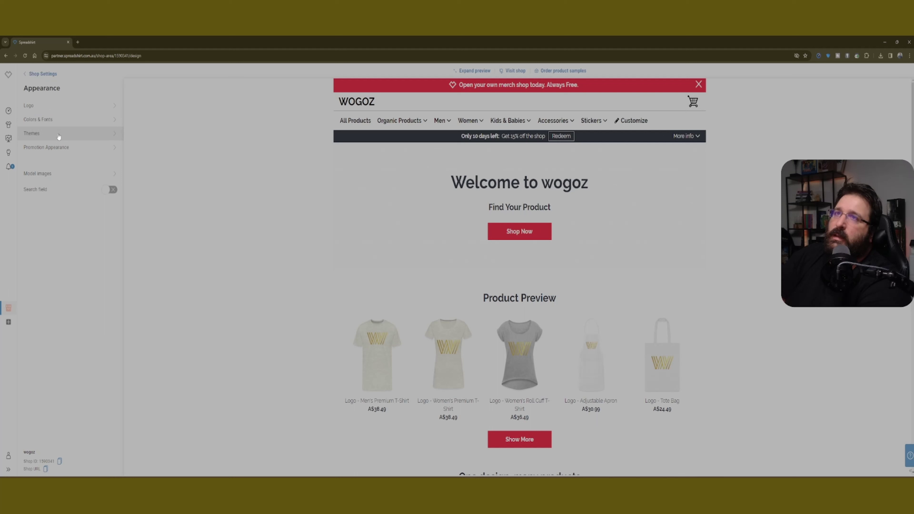
left_click(76, 119)
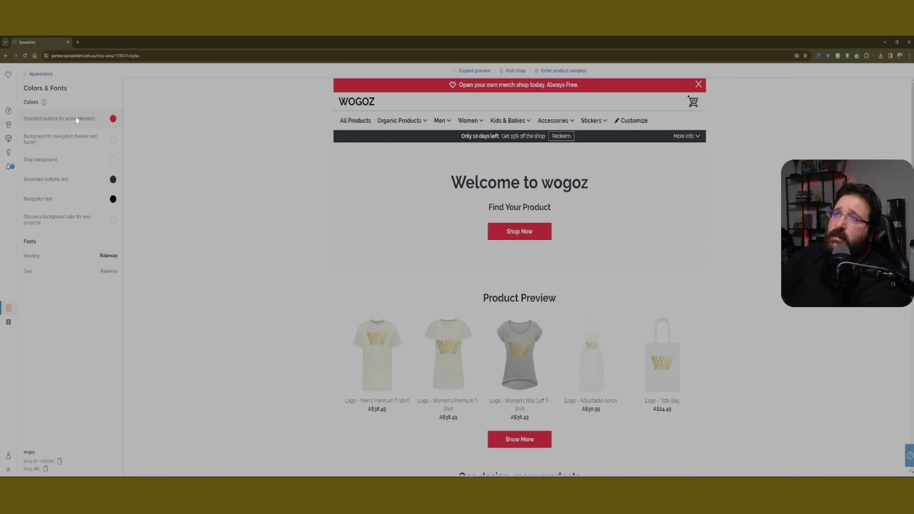
left_click(33, 74)
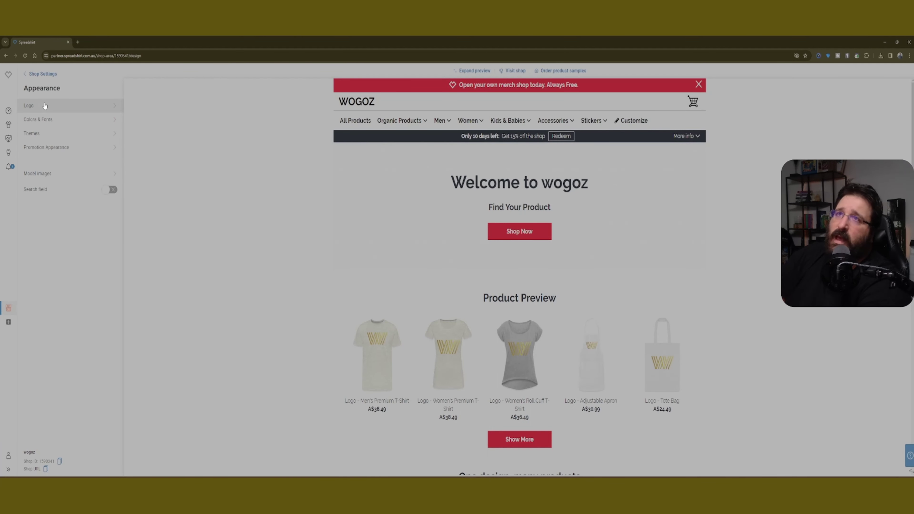
left_click(33, 75)
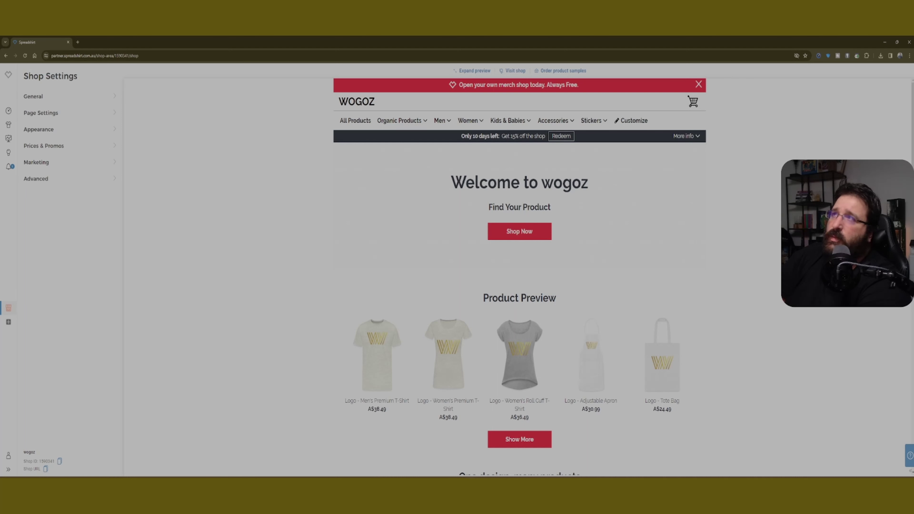
left_click(48, 144)
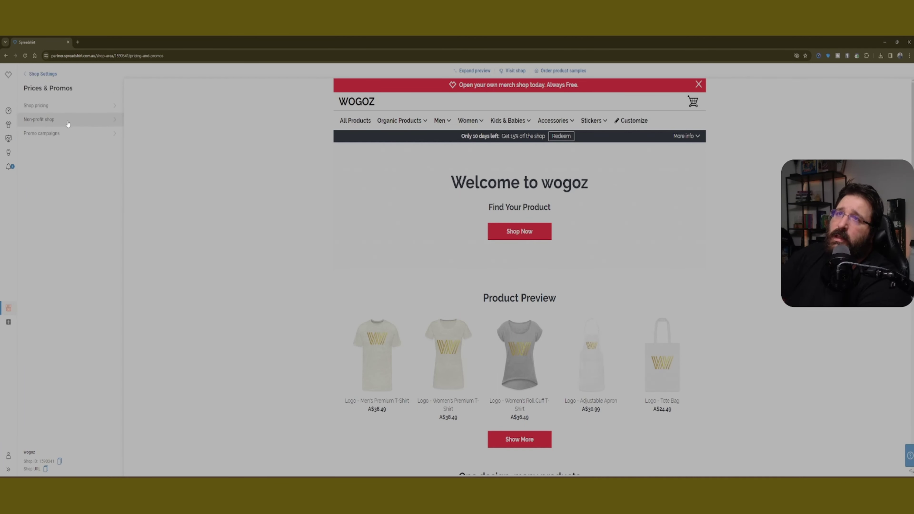
left_click(56, 104)
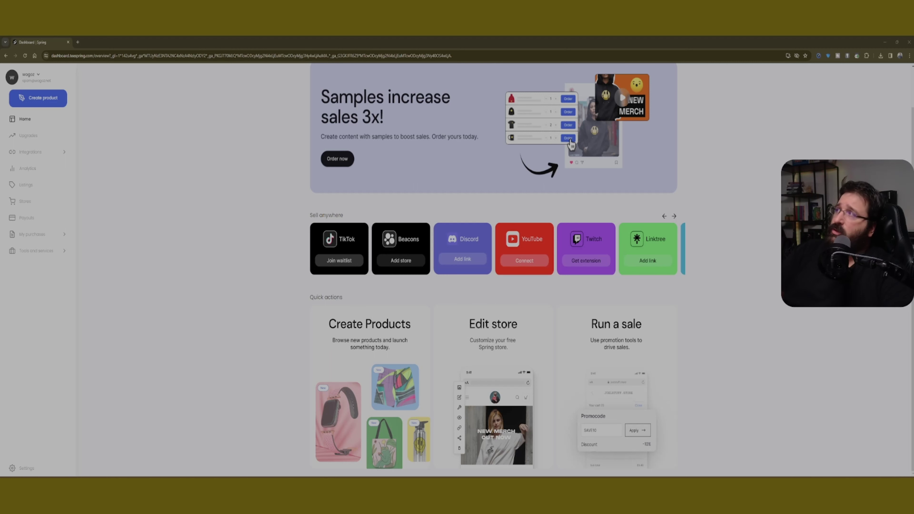
left_click(674, 217)
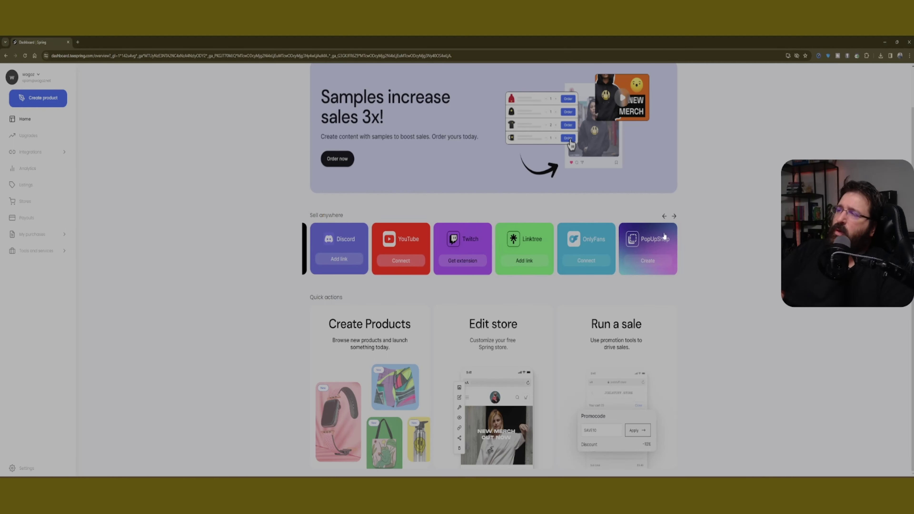
left_click(663, 217)
left_click(664, 217)
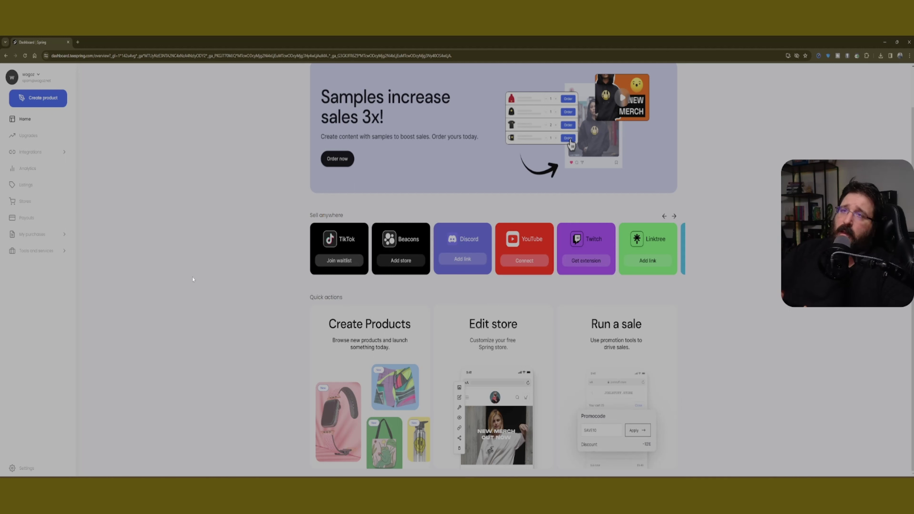
- Start a new product and scroll the catalogue to the New products section
left_click(54, 103)
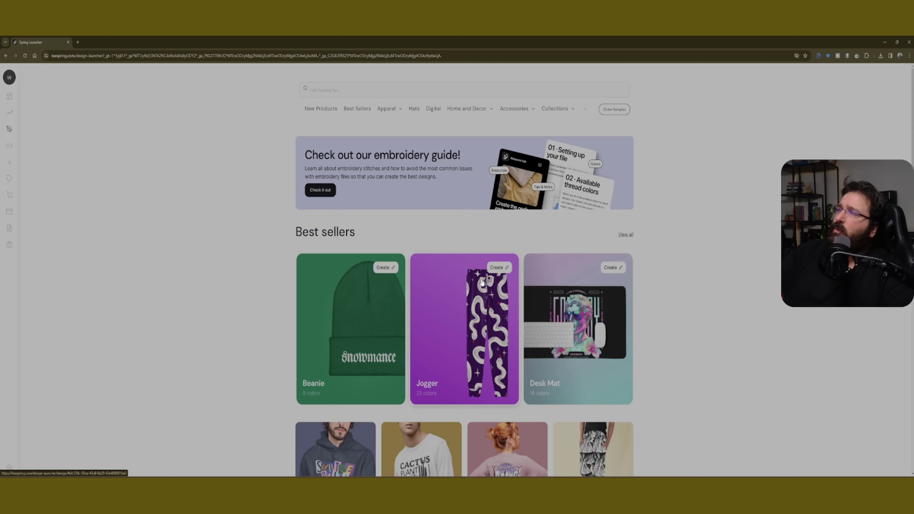
scroll(478, 277, "down", 2)
scroll(396, 287, "down", 5)
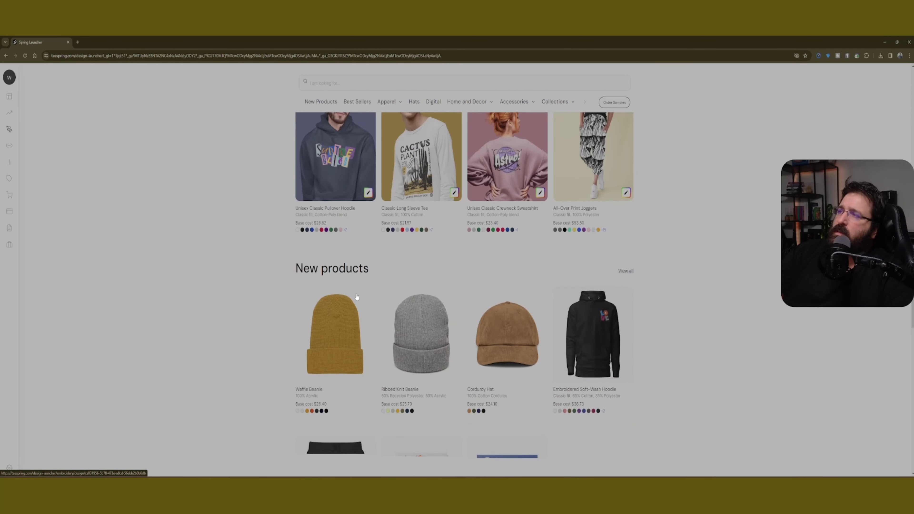
scroll(357, 298, "down", 2)
scroll(357, 297, "up", 1)
scroll(356, 297, "up", 1)
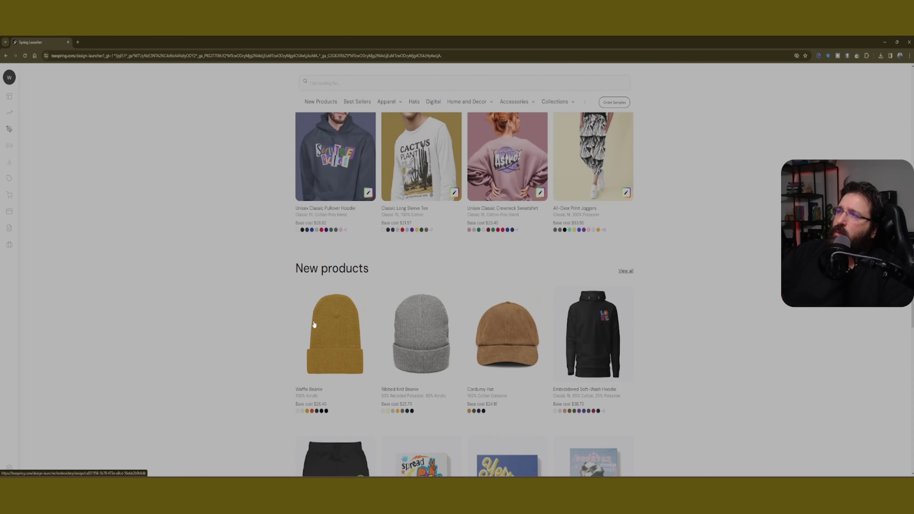
- Pick the Waffle Beanie, upload the gold W logo, and enlarge it across the cuff
left_click(342, 321)
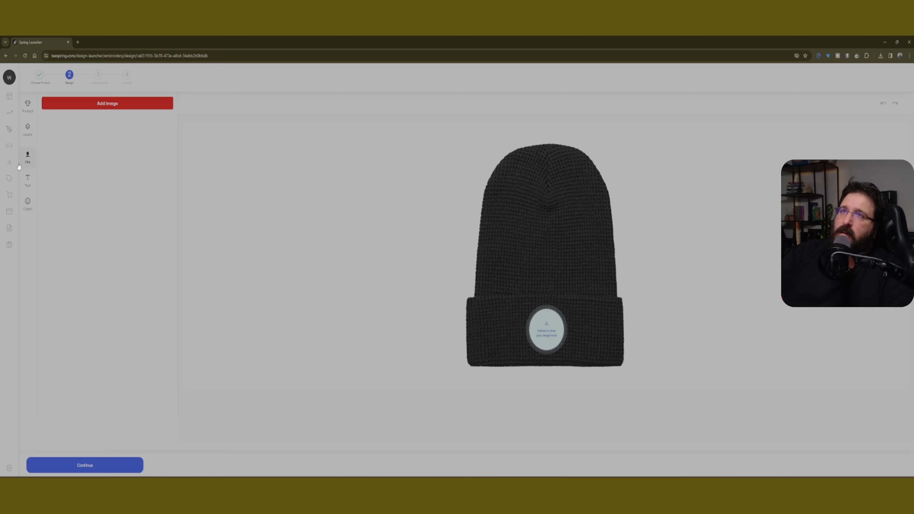
left_click(127, 105)
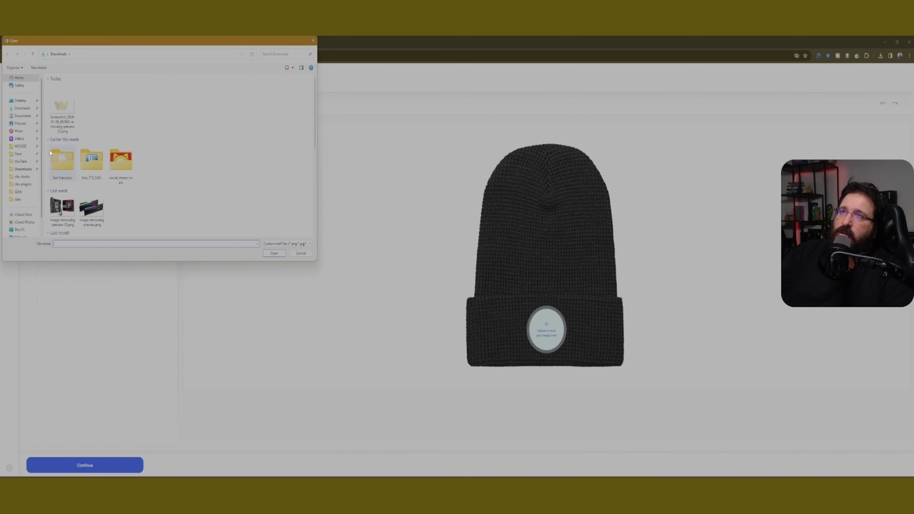
left_click(274, 253)
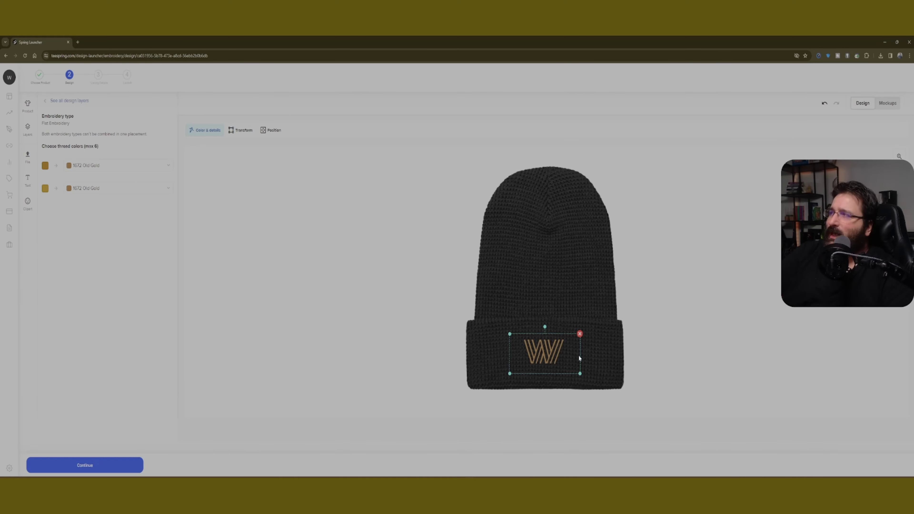
mouse_move(575, 374)
left_mouse_down()
mouse_move(571, 386)
mouse_move(578, 378)
left_mouse_up()
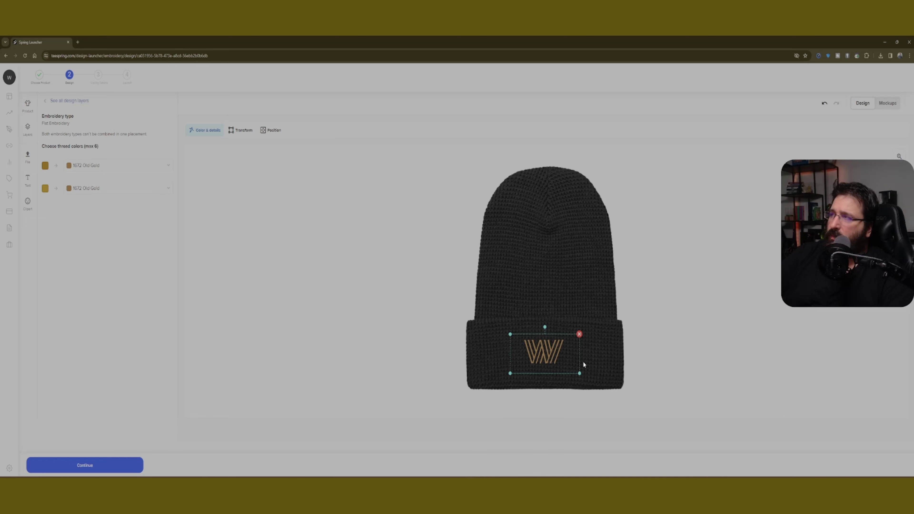
left_click_drag(579, 373, 596, 388)
left_click_drag(536, 350, 539, 347)
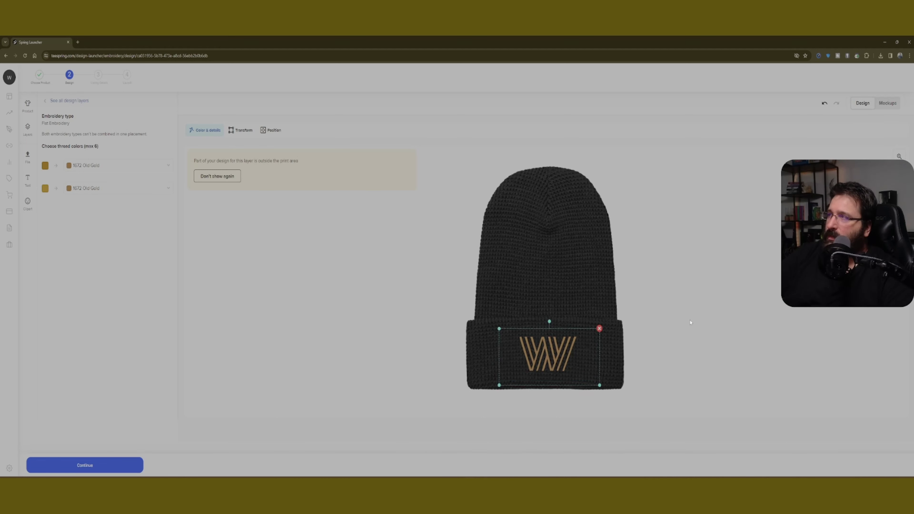
- Enter the Benie title and a description, then launch the beanie listing at $34.99
left_click(91, 466)
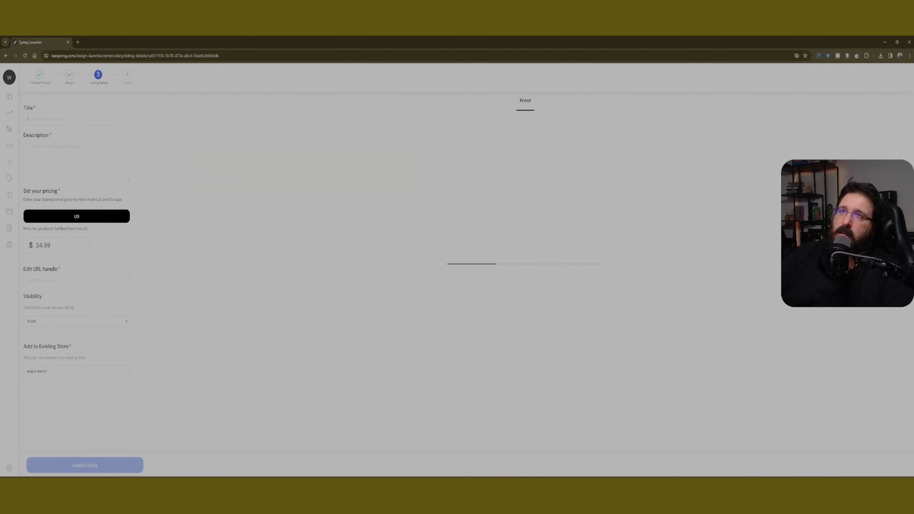
type("t")
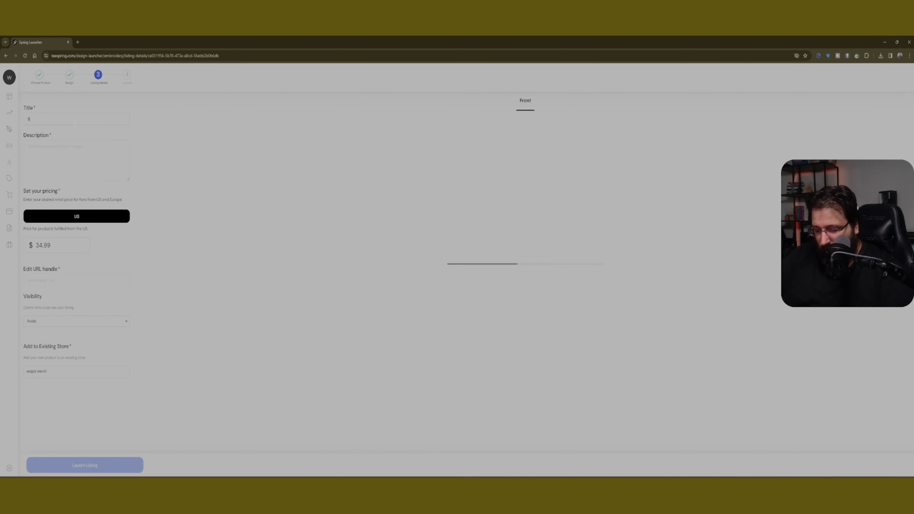
type("enie")
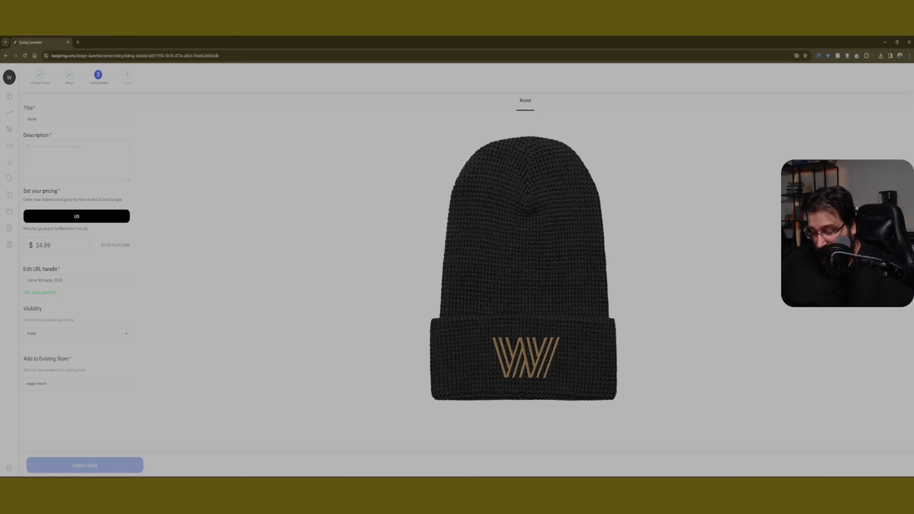
type("Beanie")
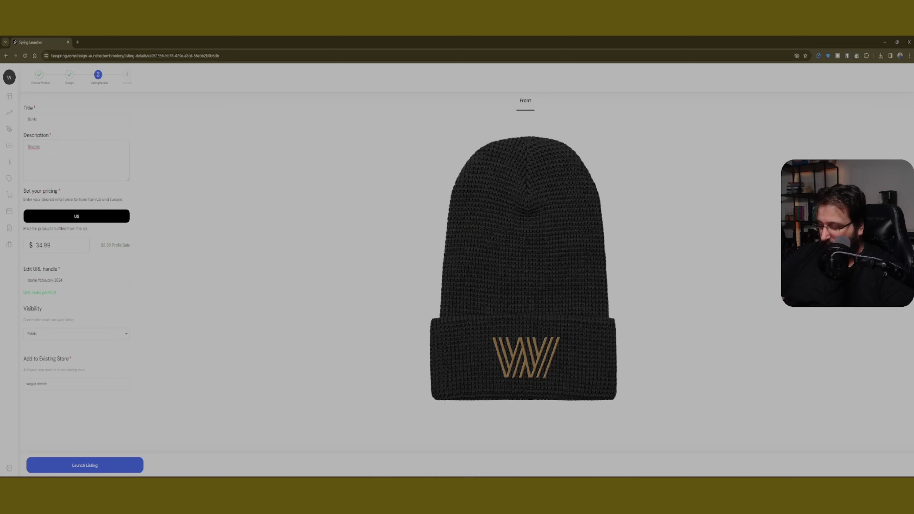
key("ctrl+z")
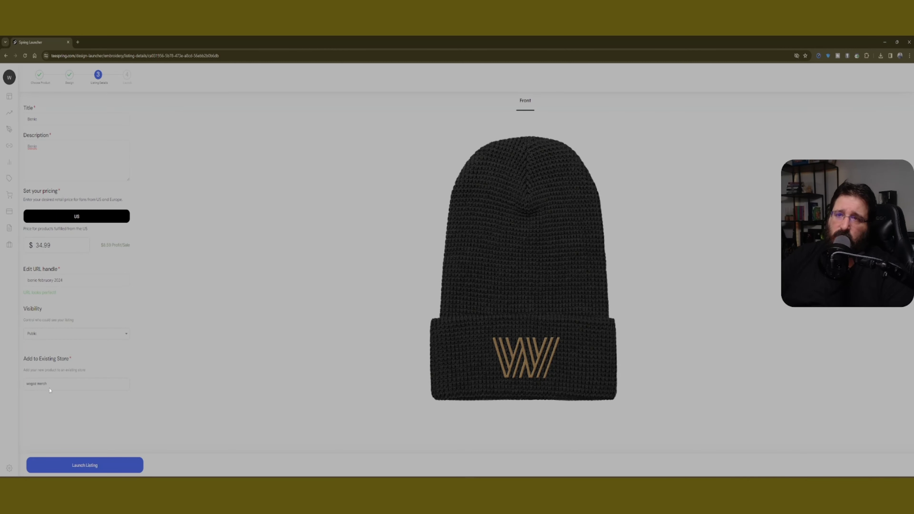
left_click(87, 465)
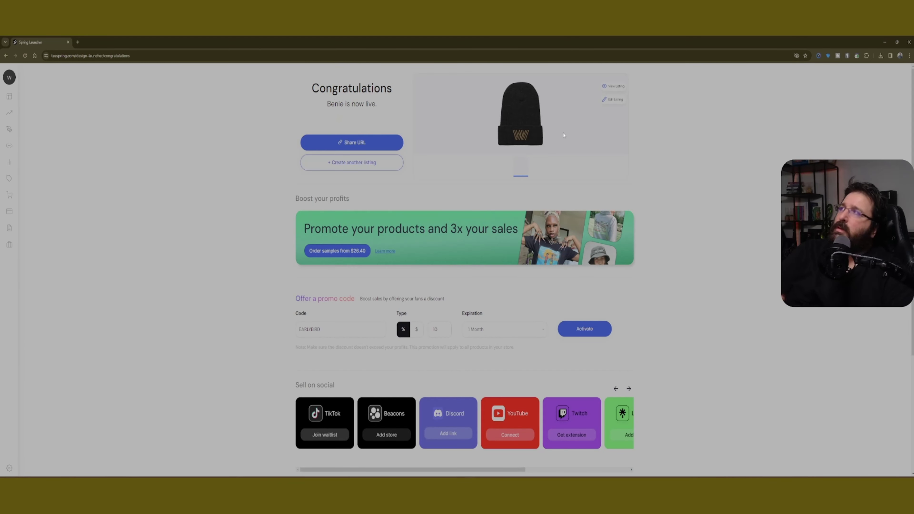
- Open the live Benie listing for editing, then return to the Create product catalogue
left_click(614, 101)
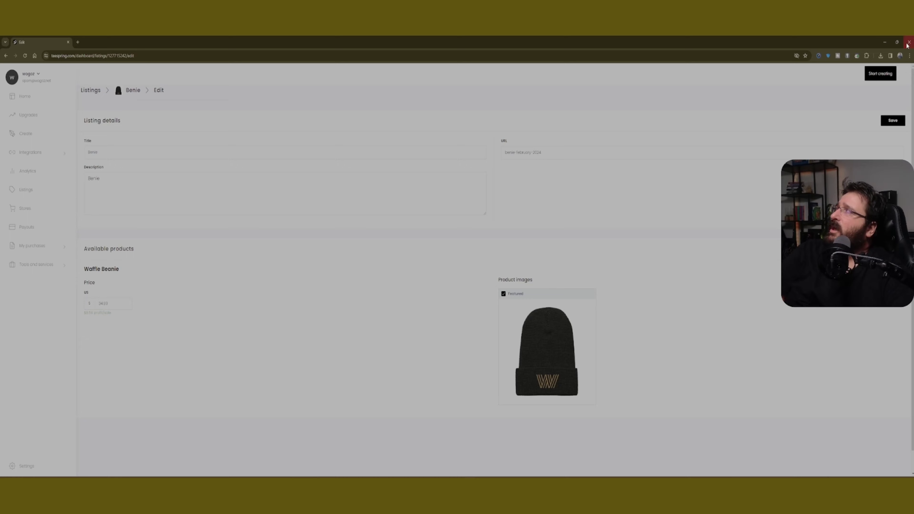
left_click(36, 139)
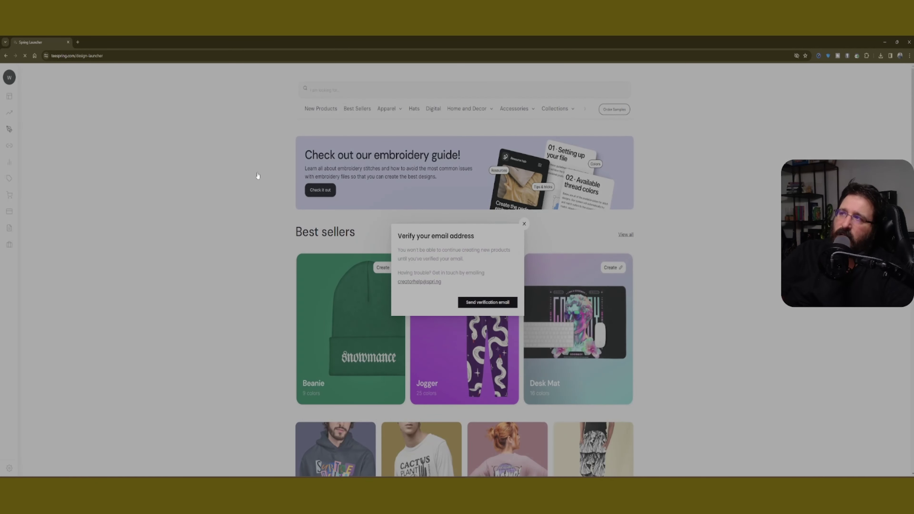
left_click(524, 224)
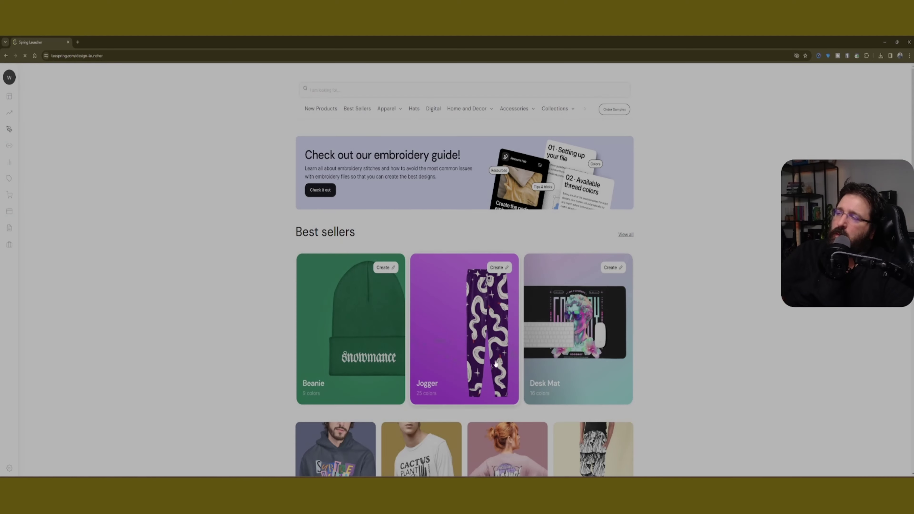
scroll(496, 366, "down", 3)
scroll(496, 366, "down", 5)
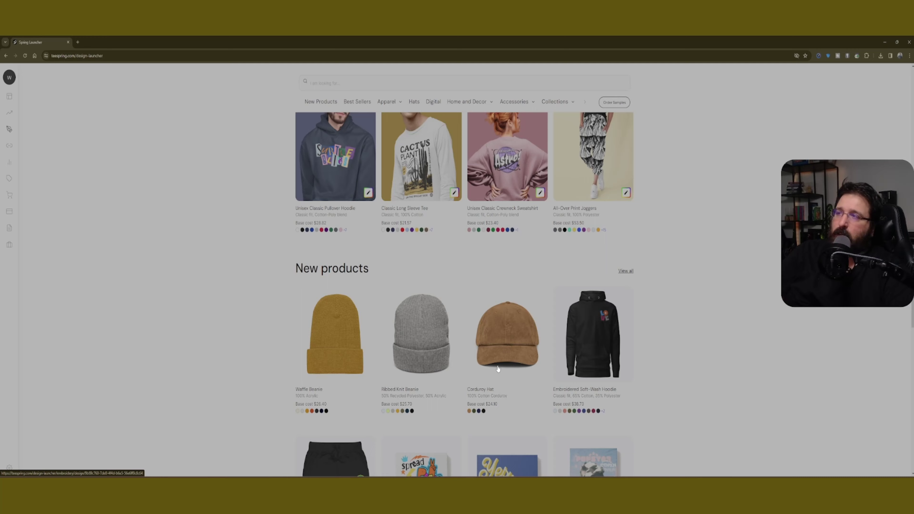
scroll(494, 366, "up", 6)
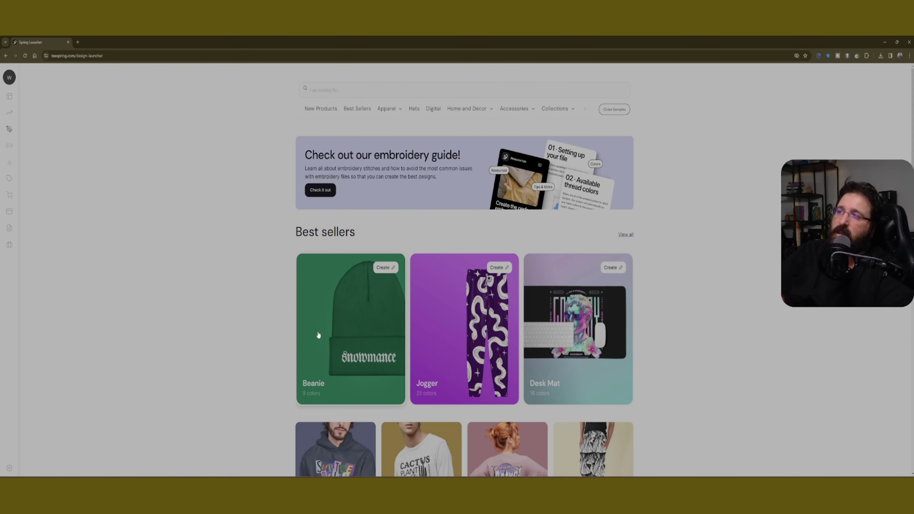
- Scroll the Spring product catalogue before moving over to the Fourthwall dashboard
scroll(318, 335, "down", 3)
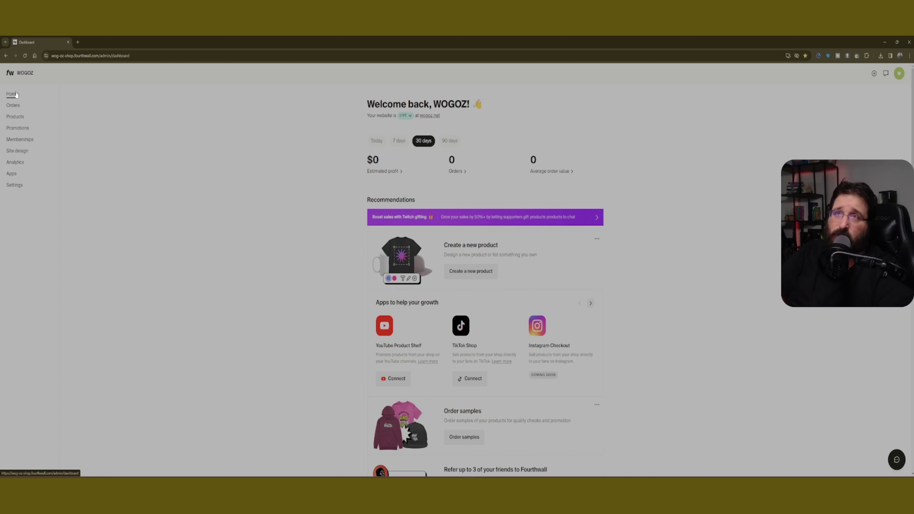
- Create a new product from Products via Design something new, reaching the 236-item catalogue
left_click(23, 120)
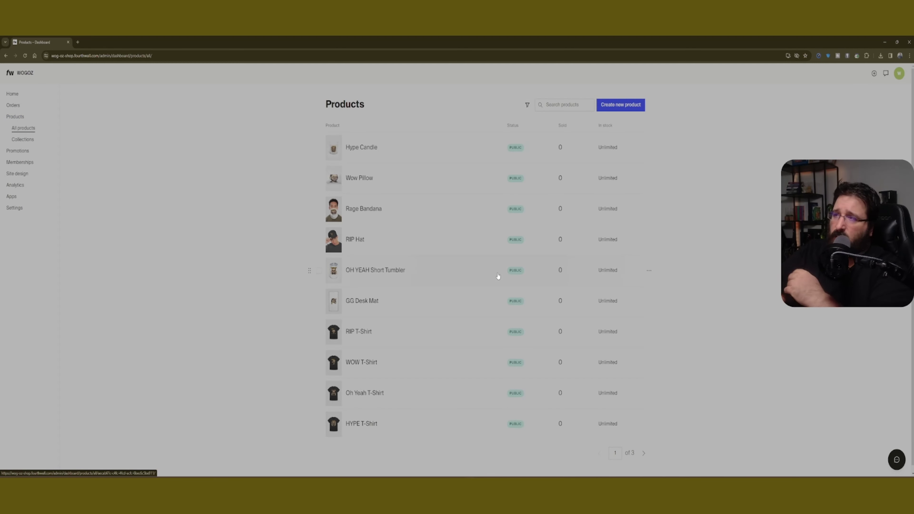
left_click(617, 104)
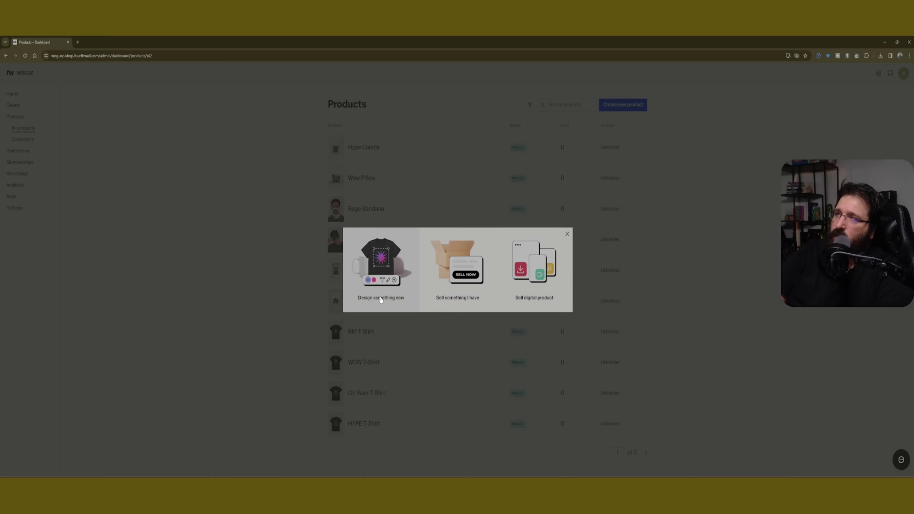
left_click(381, 285)
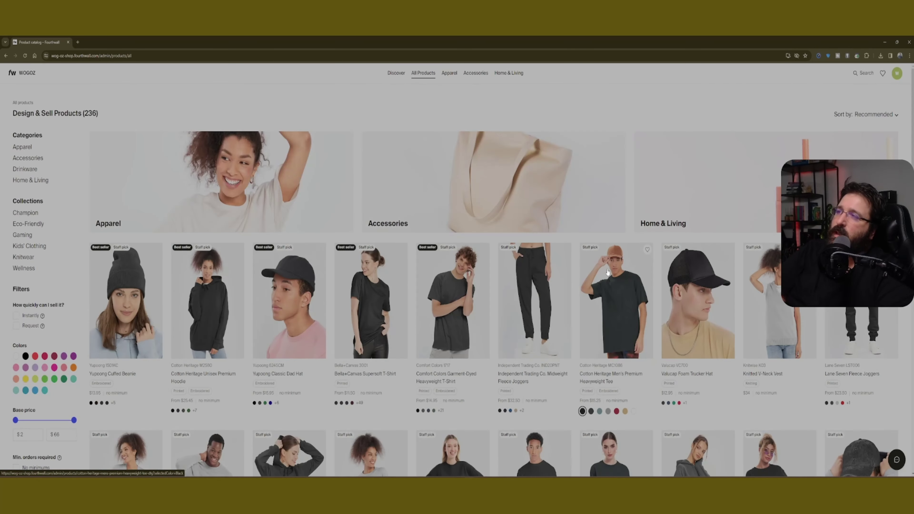
- Scroll through the All Products catalog, advancing two pages
scroll(592, 330, "down", 10)
scroll(592, 330, "down", 8)
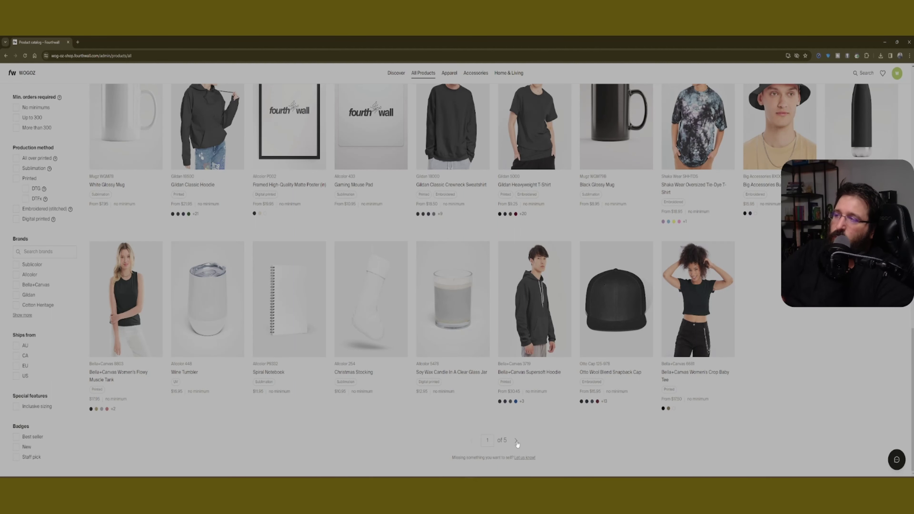
left_click(516, 440)
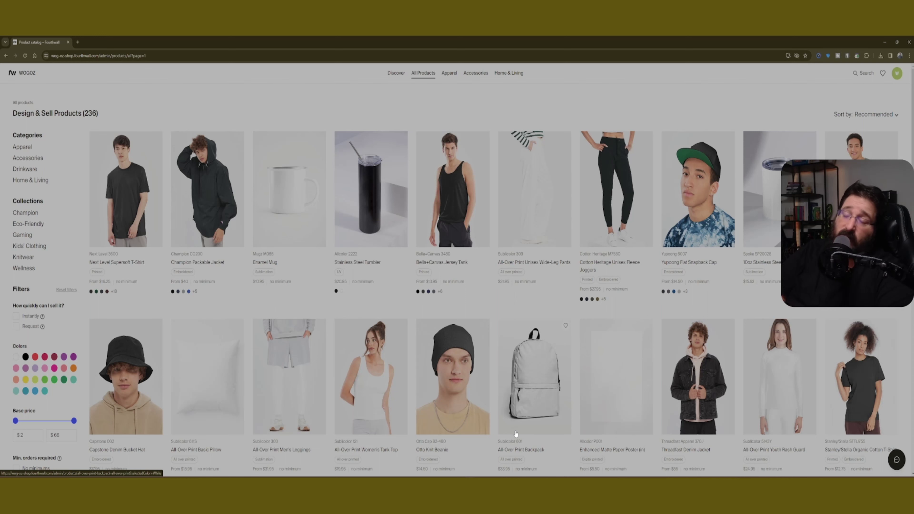
scroll(521, 394, "down", 3)
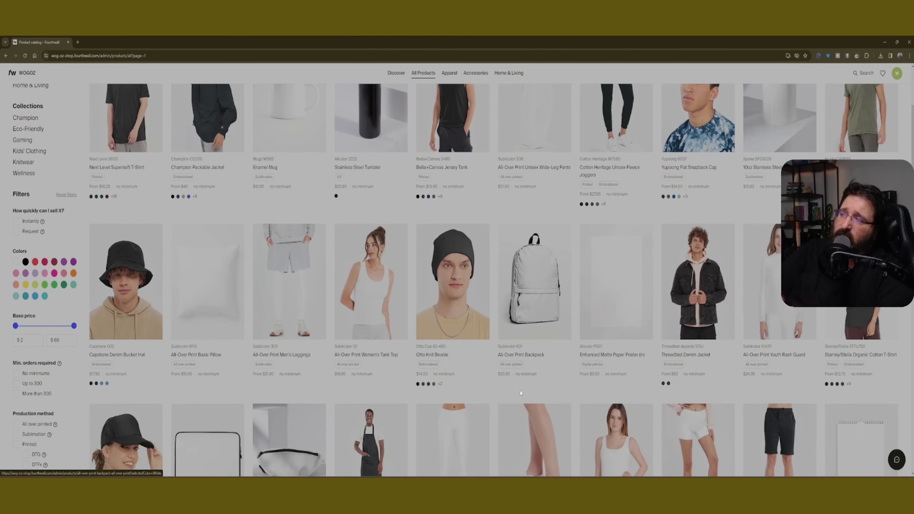
scroll(520, 392, "down", 3)
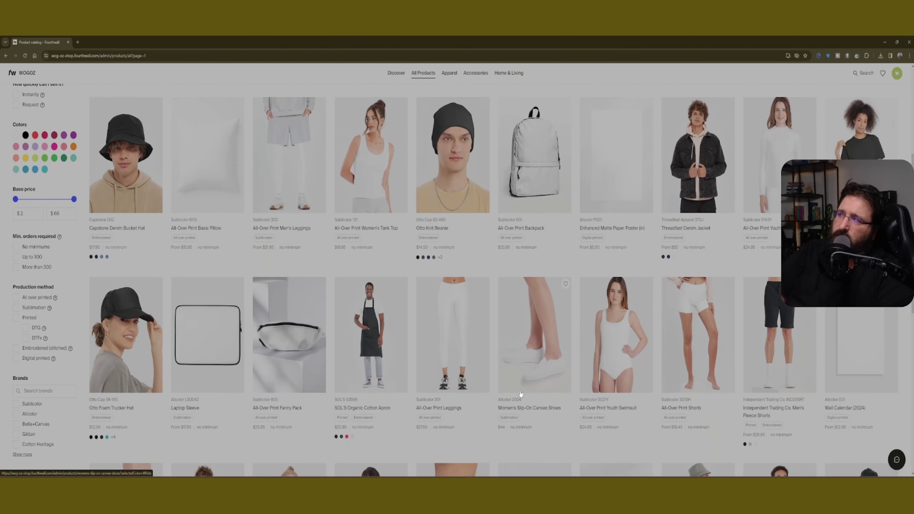
scroll(521, 394, "down", 3)
scroll(520, 393, "down", 4)
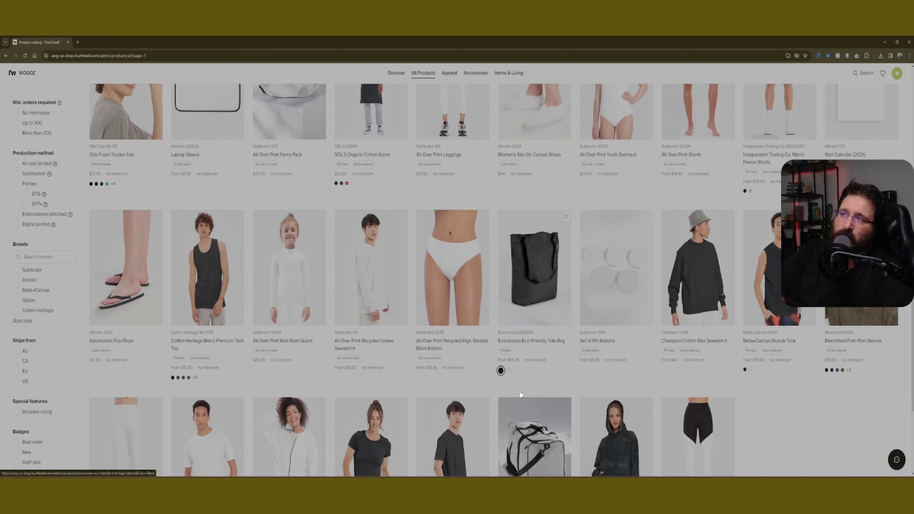
scroll(520, 394, "down", 4)
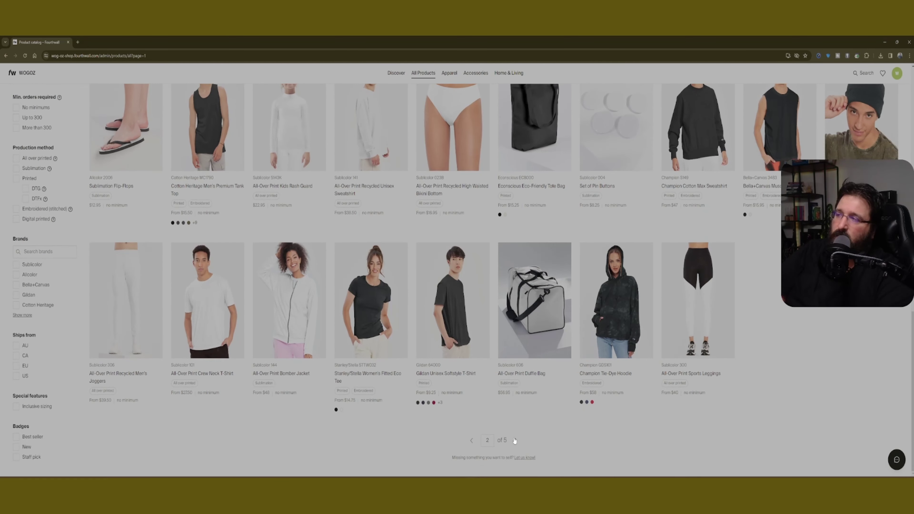
left_click(515, 440)
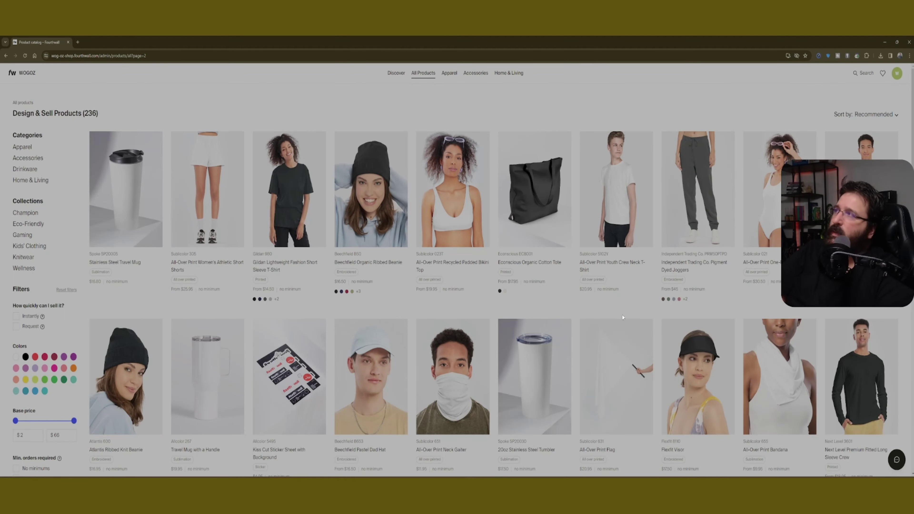
- Keep paging the All Products catalog on to page 4 and scroll through it
scroll(623, 317, "down", 12)
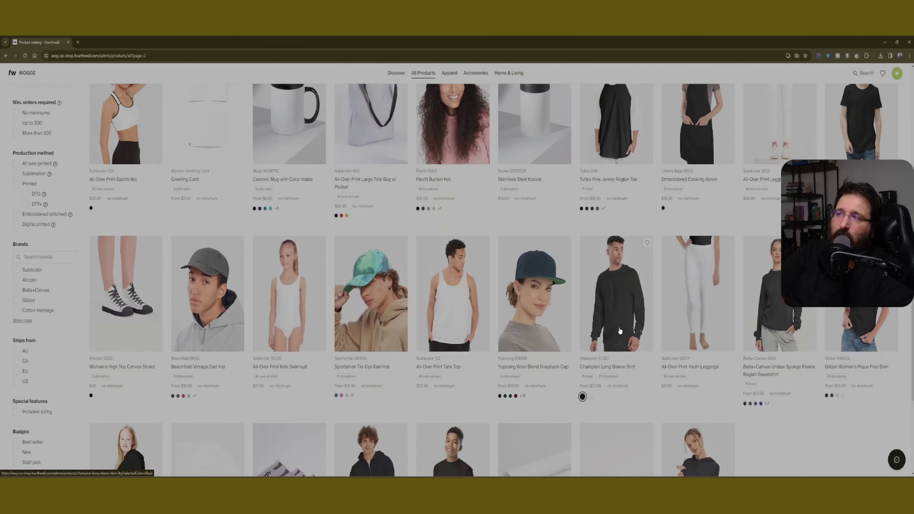
scroll(619, 331, "down", 5)
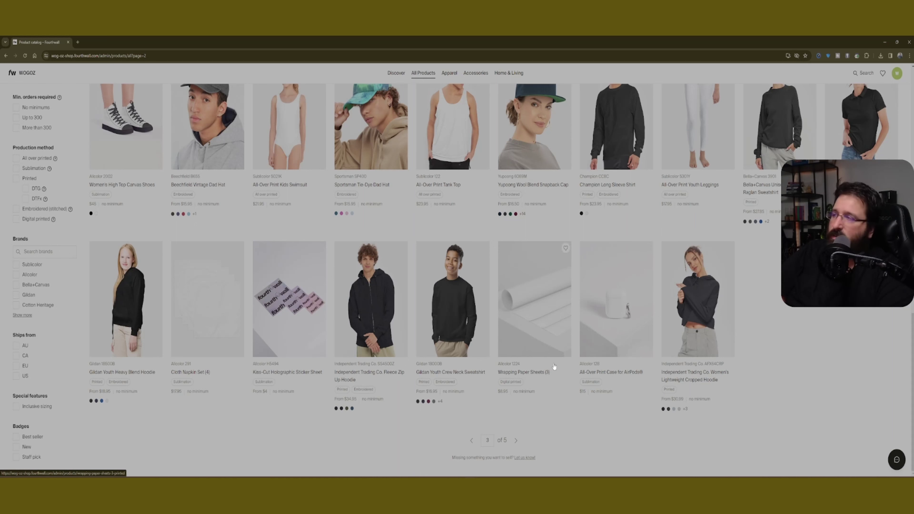
left_click(516, 440)
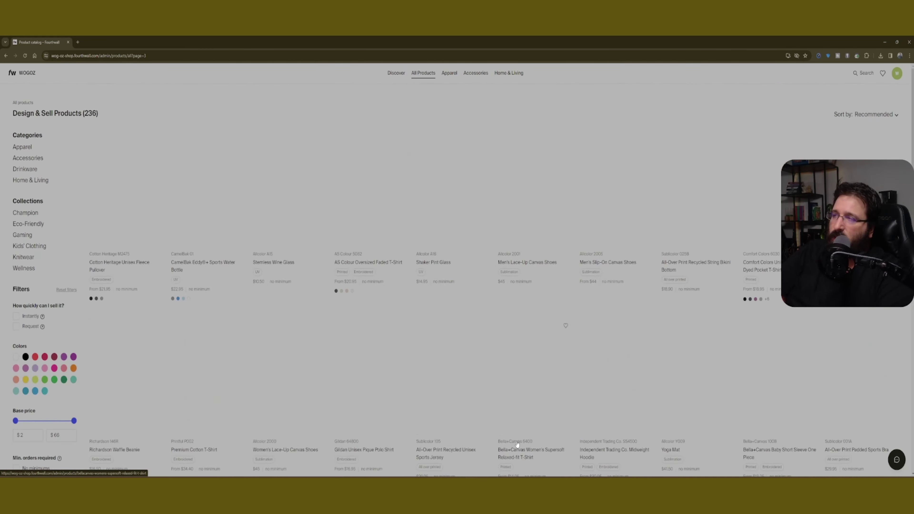
scroll(500, 393, "down", 12)
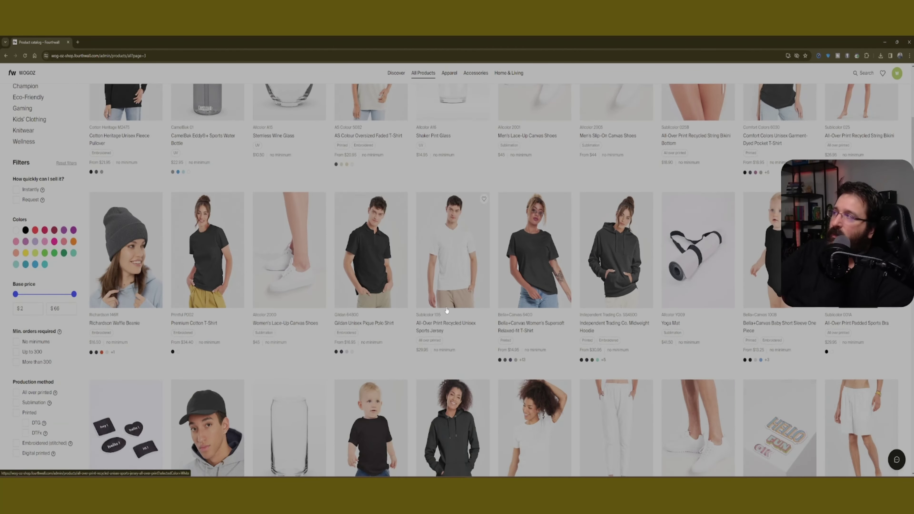
scroll(446, 310, "down", 5)
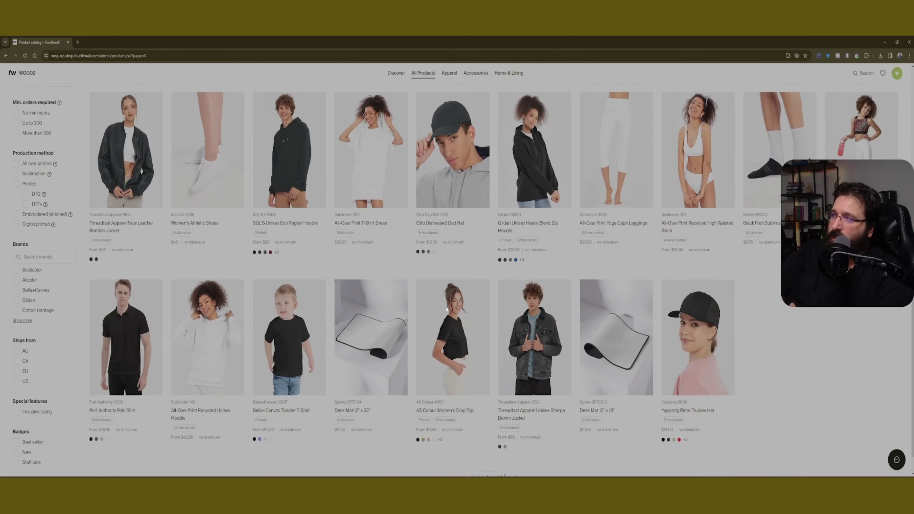
left_click(516, 440)
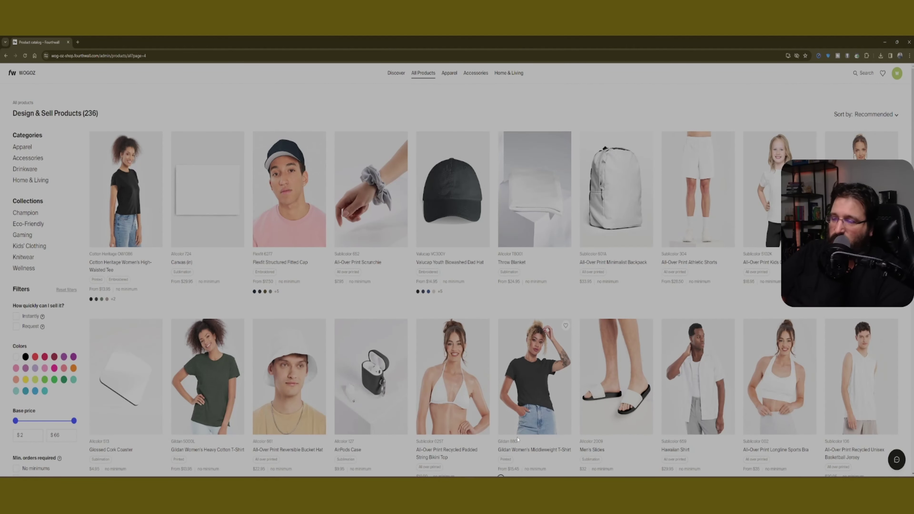
scroll(477, 321, "down", 3)
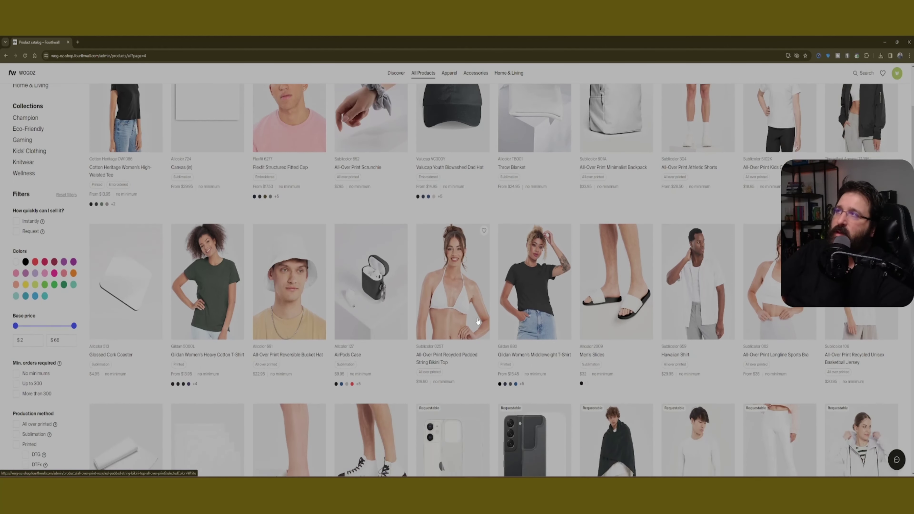
scroll(478, 322, "down", 7)
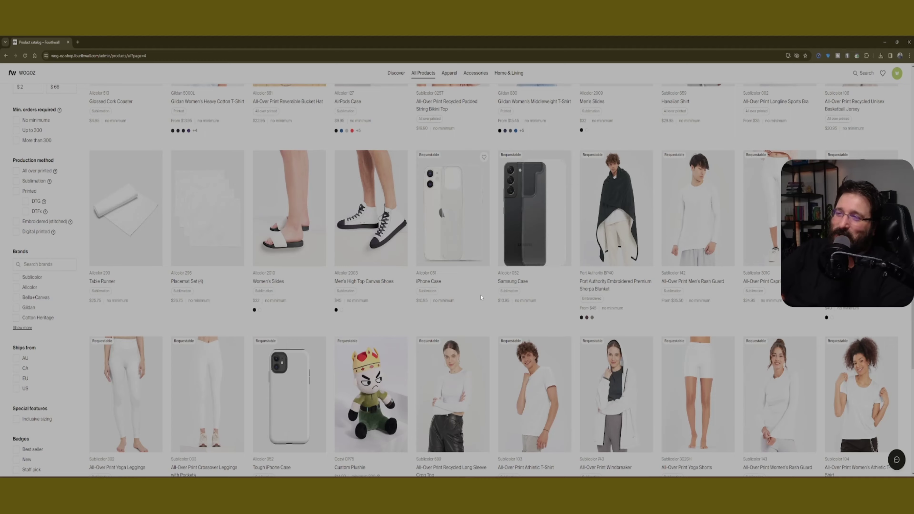
scroll(481, 297, "down", 5)
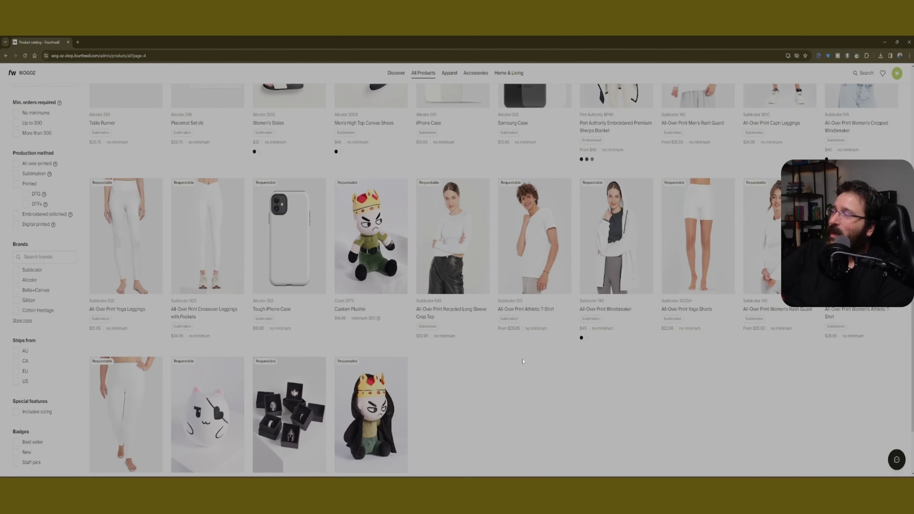
scroll(517, 365, "up", 15)
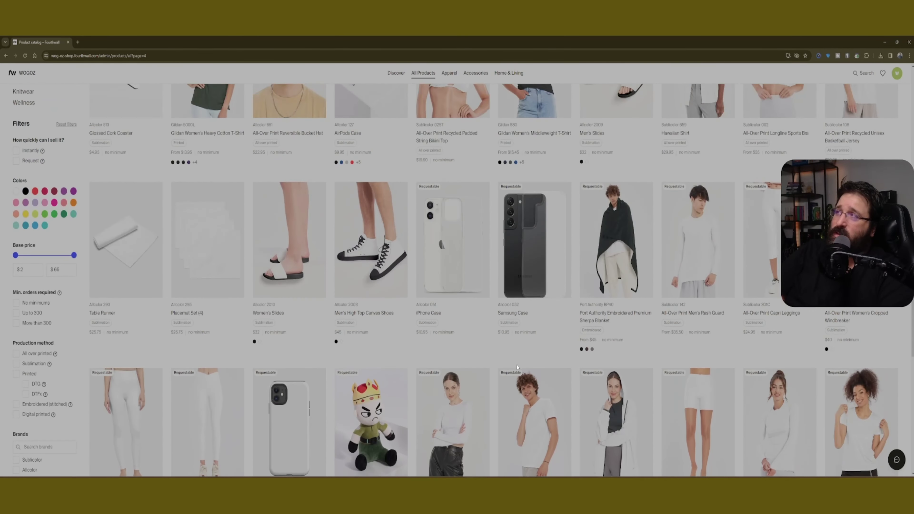
scroll(517, 368, "down", 12)
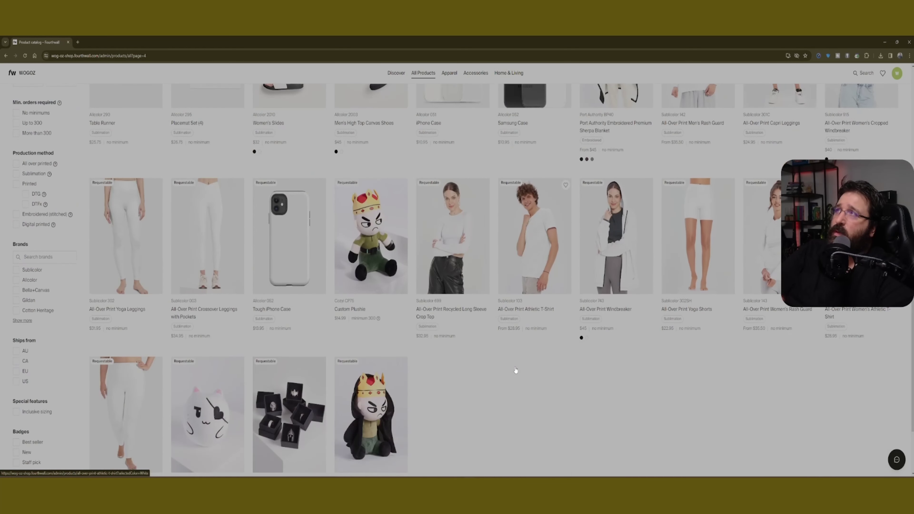
- Filter the catalog to Apparel, browse its next page, then return to the first Apparel page
left_click(449, 74)
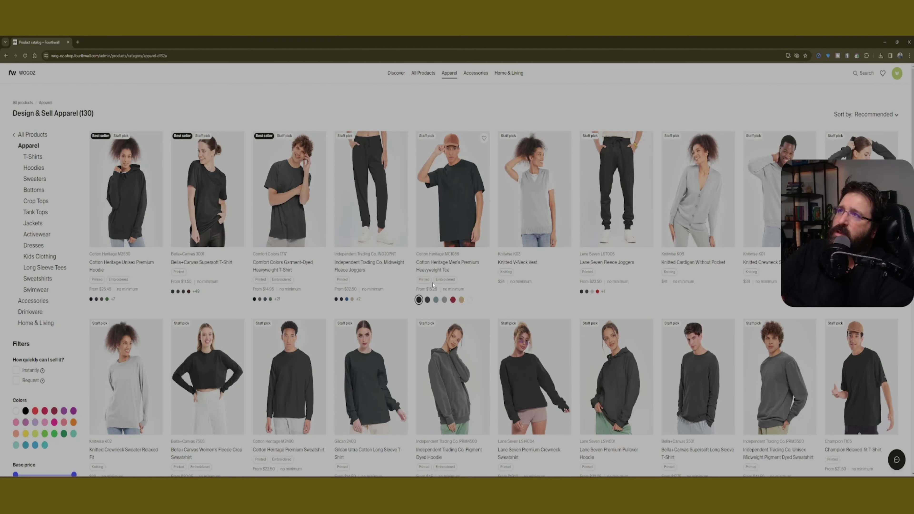
scroll(463, 276, "down", 4)
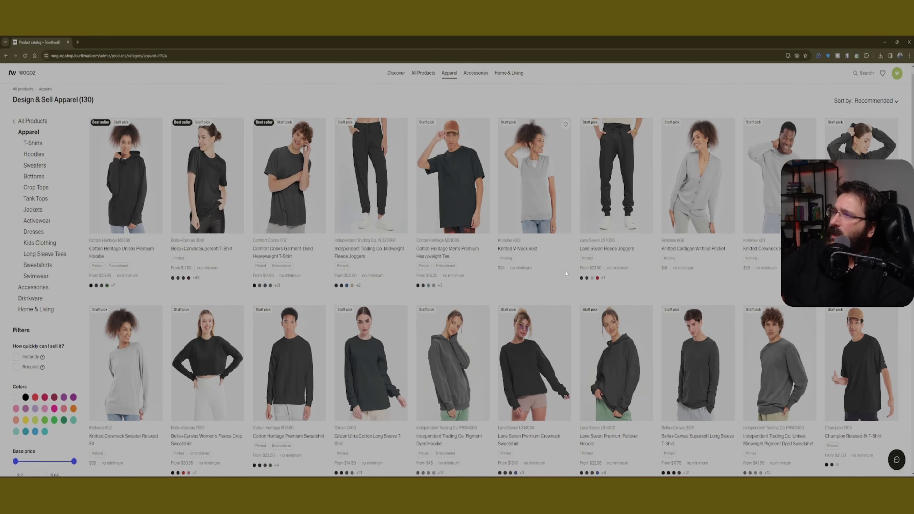
scroll(566, 274, "down", 5)
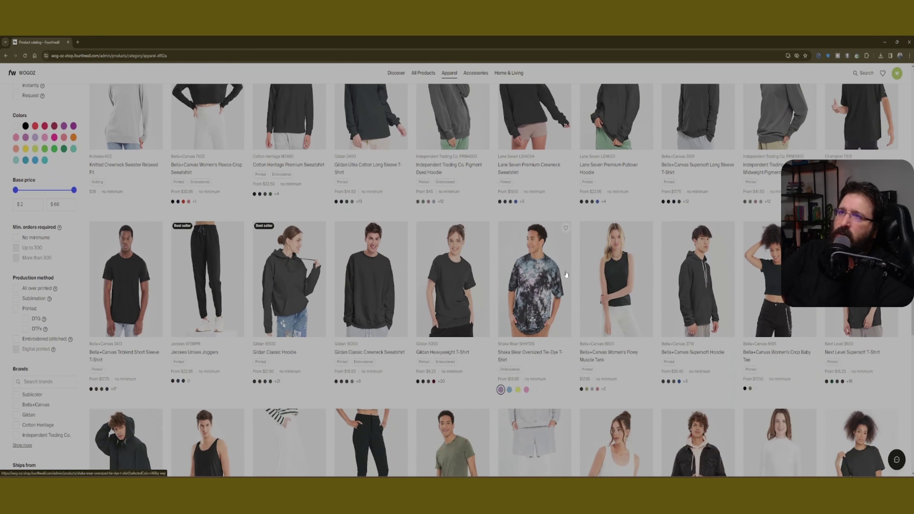
scroll(566, 273, "down", 3)
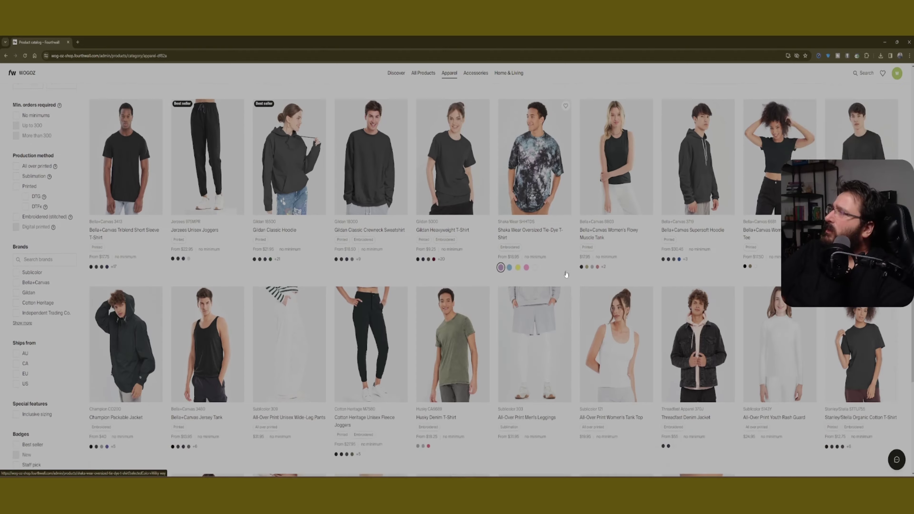
scroll(375, 291, "down", 4)
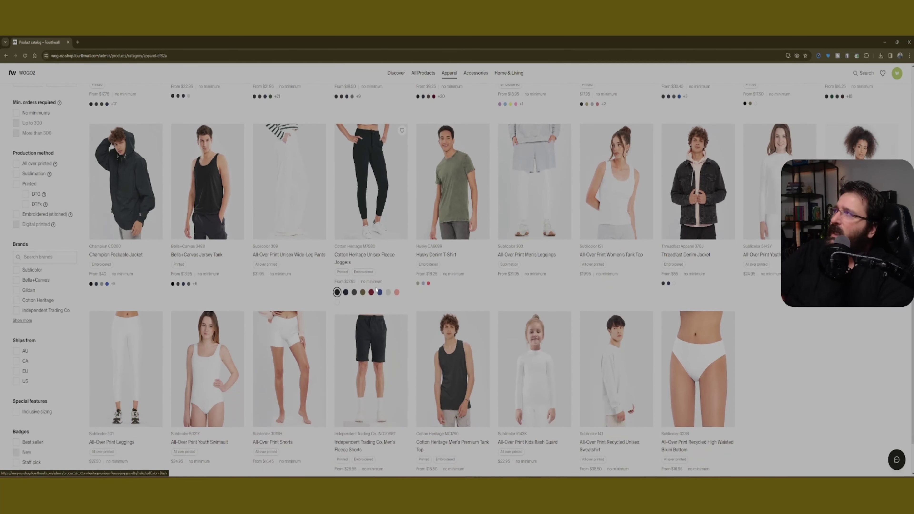
left_click(516, 440)
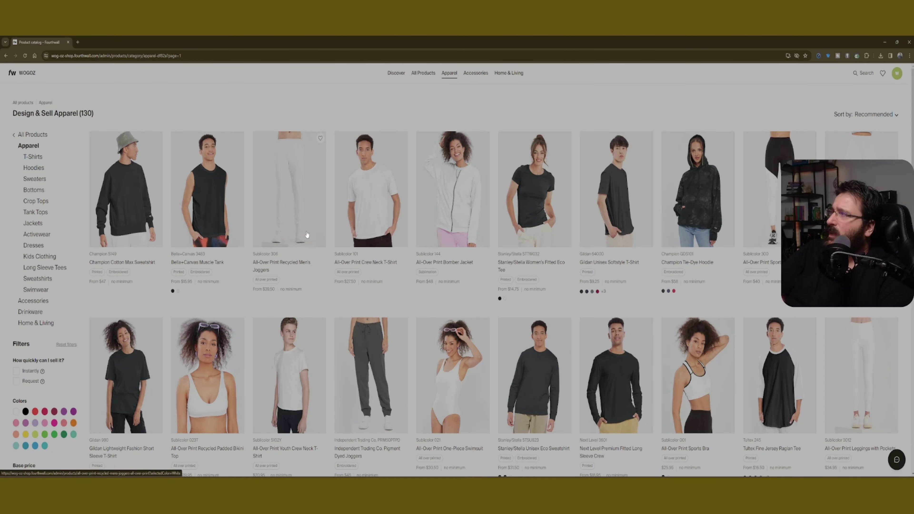
scroll(515, 313, "down", 8)
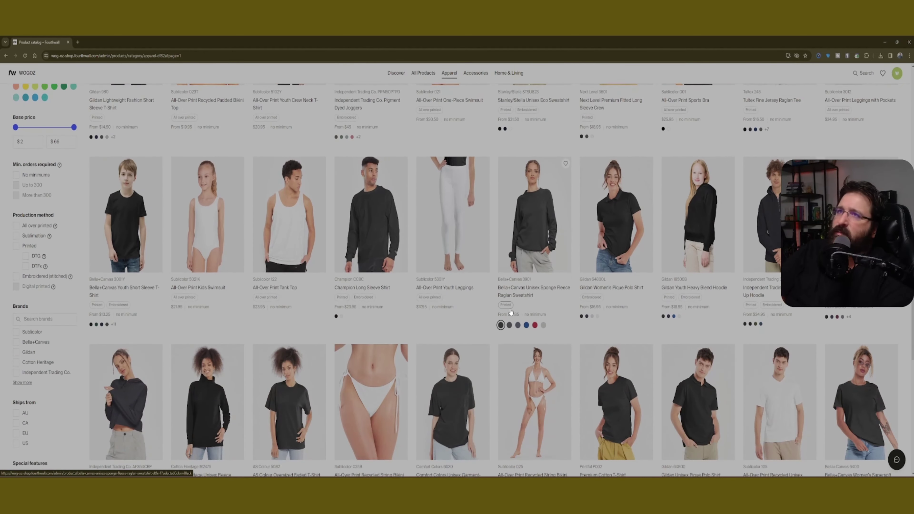
scroll(510, 312, "down", 3)
scroll(511, 312, "down", 3)
scroll(511, 312, "down", 10)
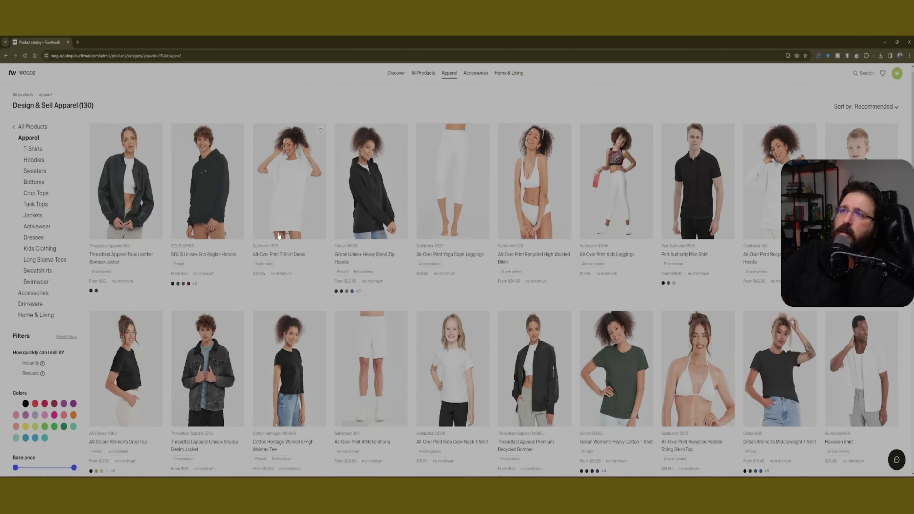
scroll(476, 404, "down", 2)
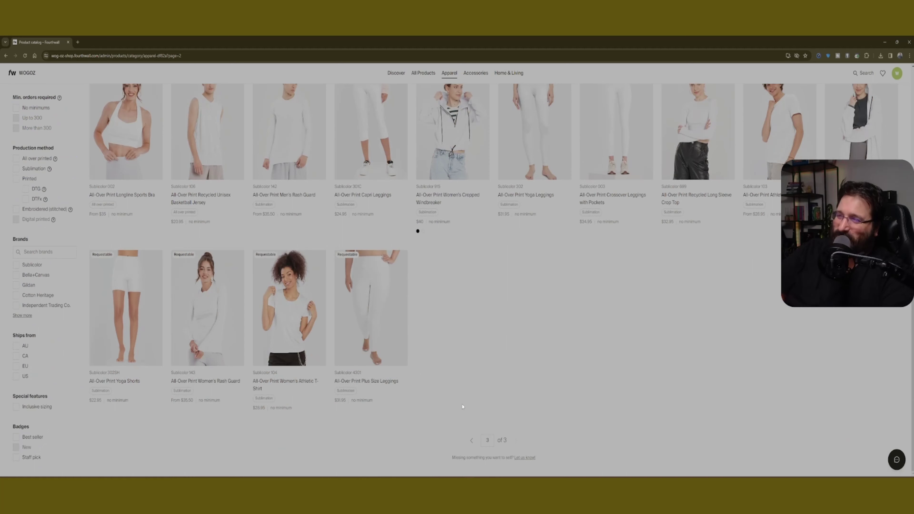
left_click(475, 440)
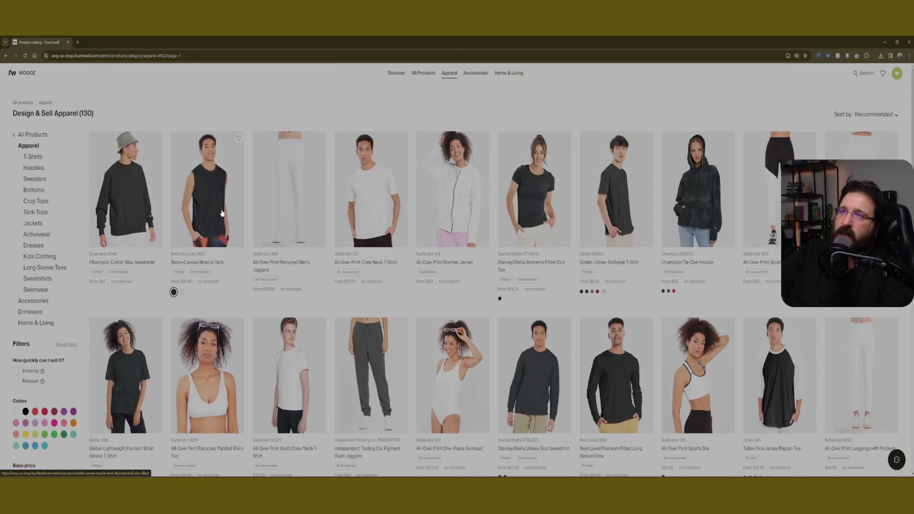
- Choose the black Bella+Canvas Muscle Tank and launch its product designer
left_click(222, 213)
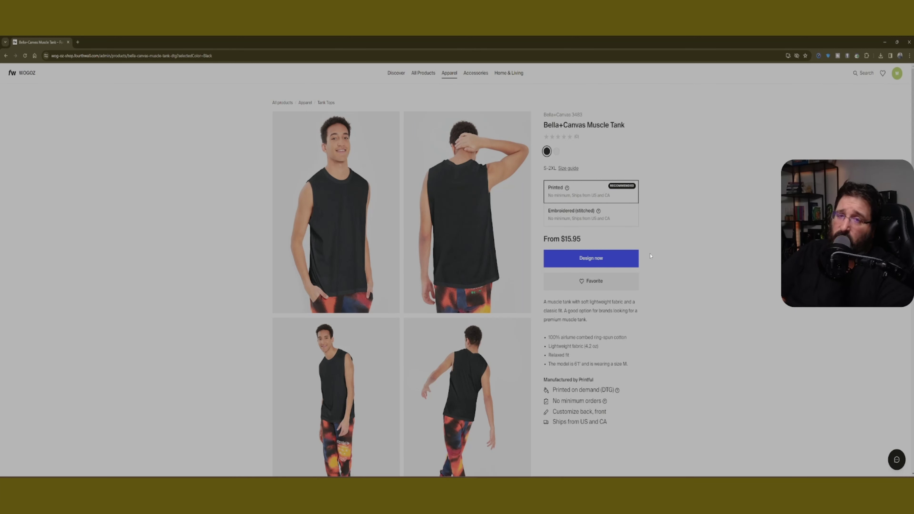
left_click(635, 260)
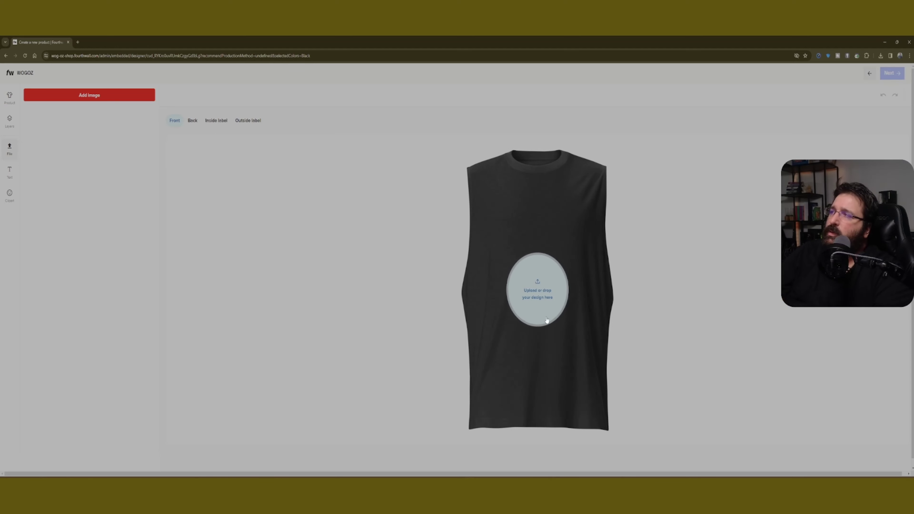
- Upload the gold W logo from Downloads, then enlarge and centre it on the tank front
left_click(535, 304)
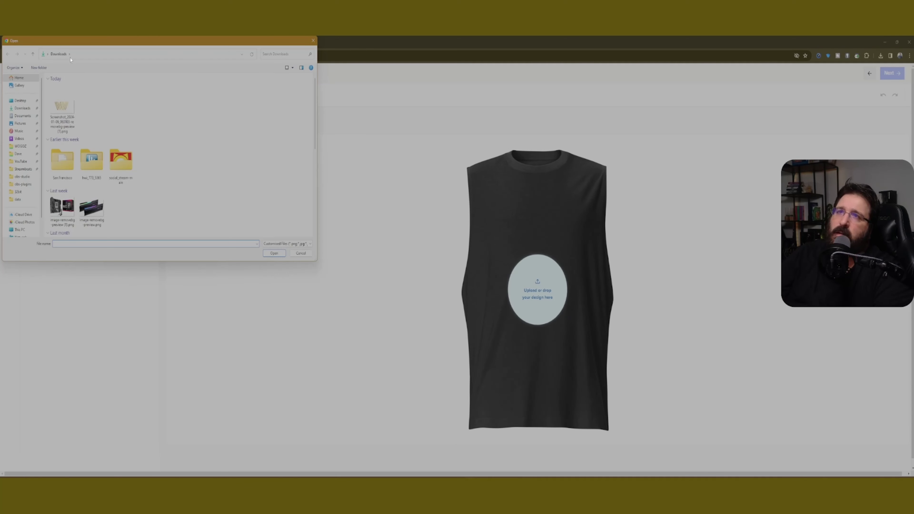
left_click(62, 102)
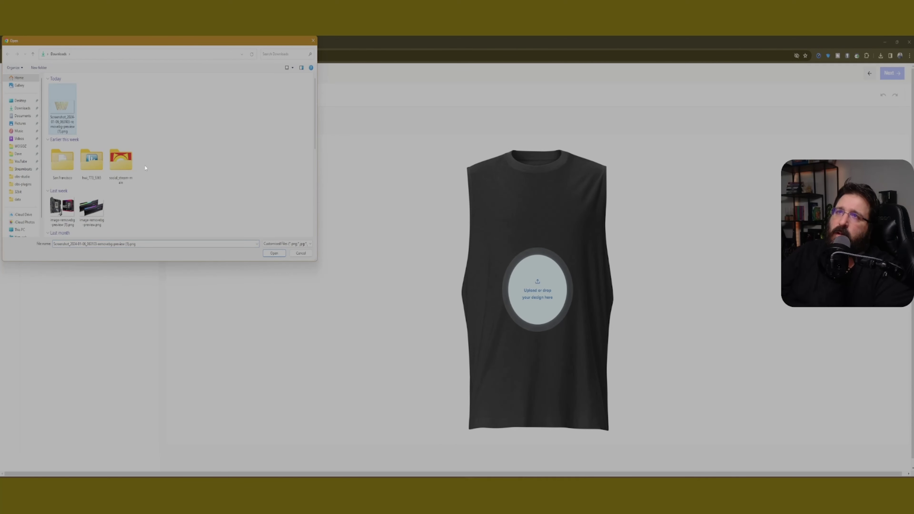
left_click(264, 252)
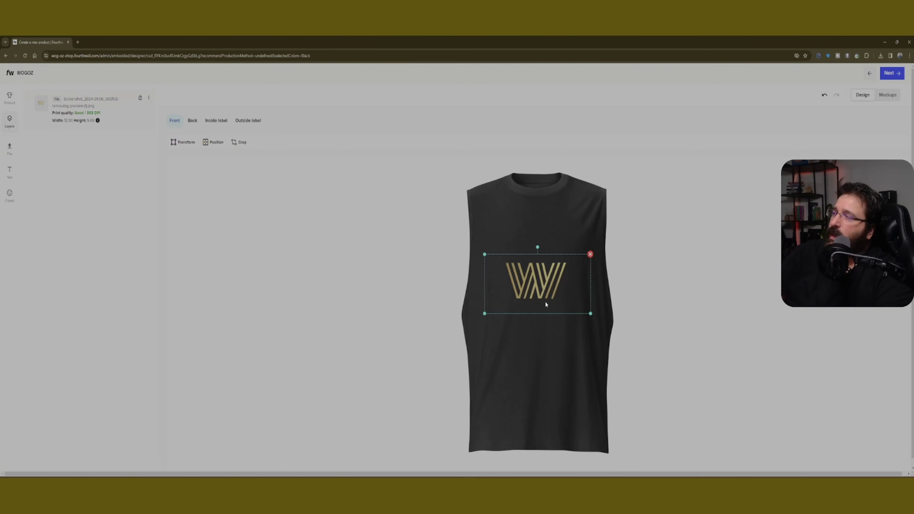
left_click_drag(593, 316, 606, 368)
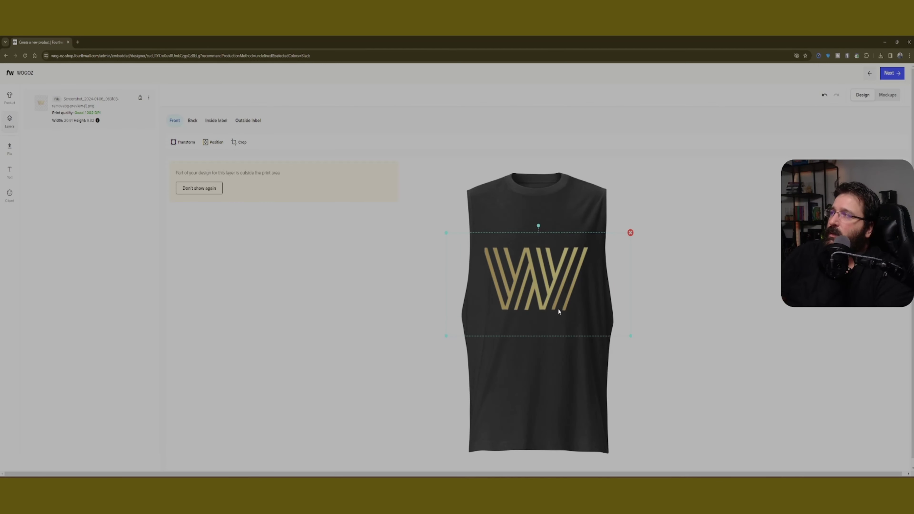
mouse_move(544, 291)
left_mouse_down()
mouse_move(548, 275)
mouse_move(548, 284)
left_mouse_up()
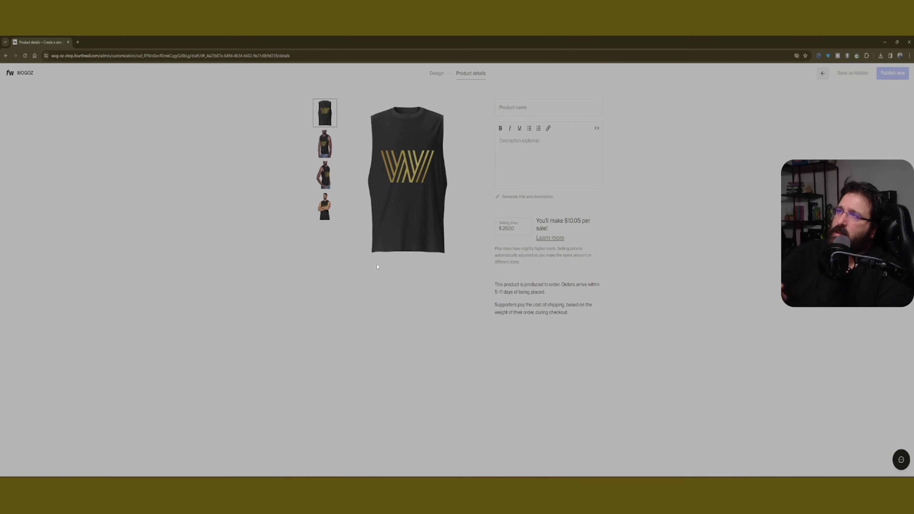
- Preview the model, side-angle and crossed-arms mockups of the tank
left_click(324, 152)
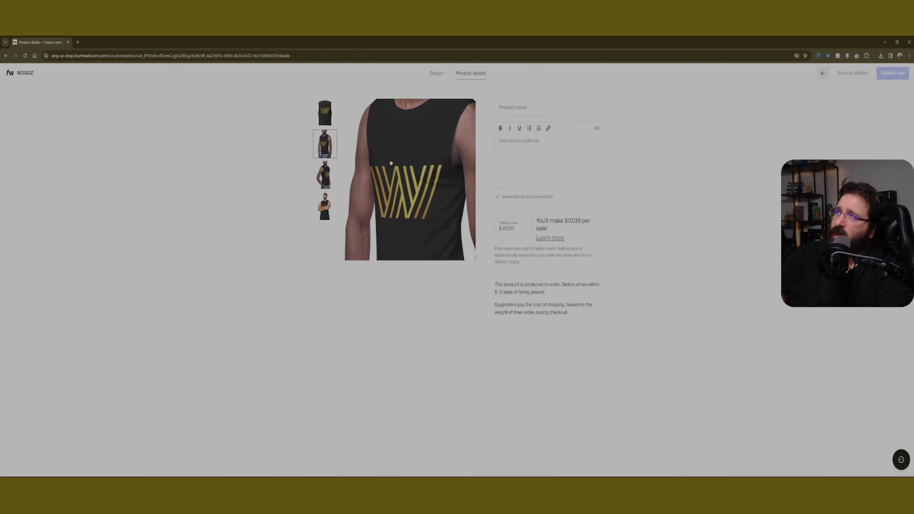
left_click(320, 181)
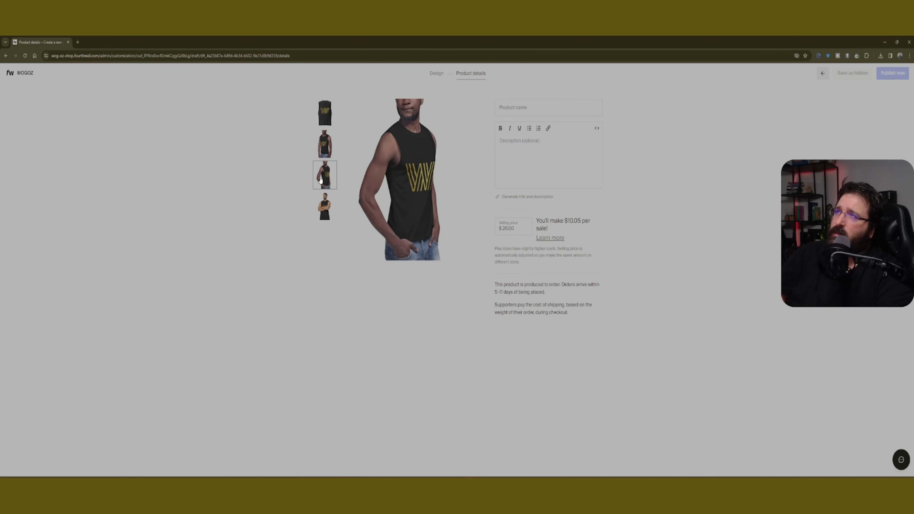
left_click(319, 206)
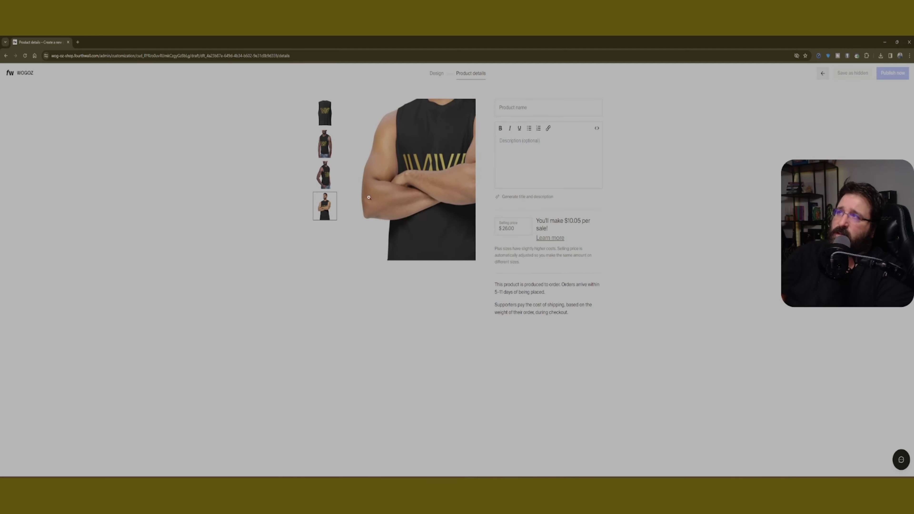
left_click(331, 177)
- Enter 'Tank Top' as the product name and move to the description field
left_click(510, 108)
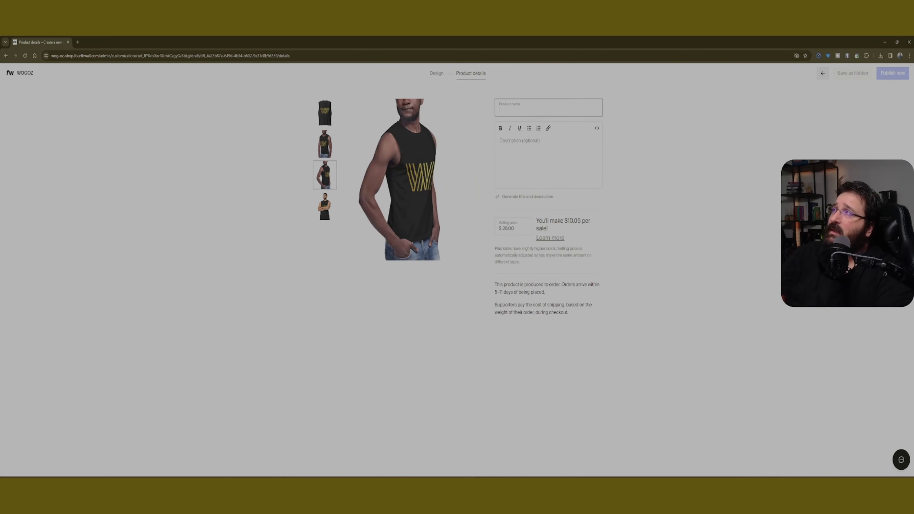
type("TG")
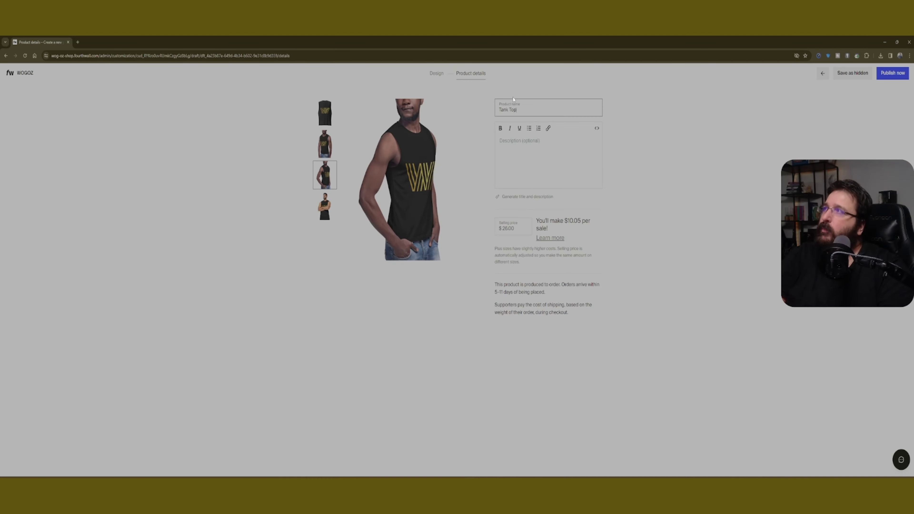
key("Tab")
key("shift+Tab")
key("Tab")
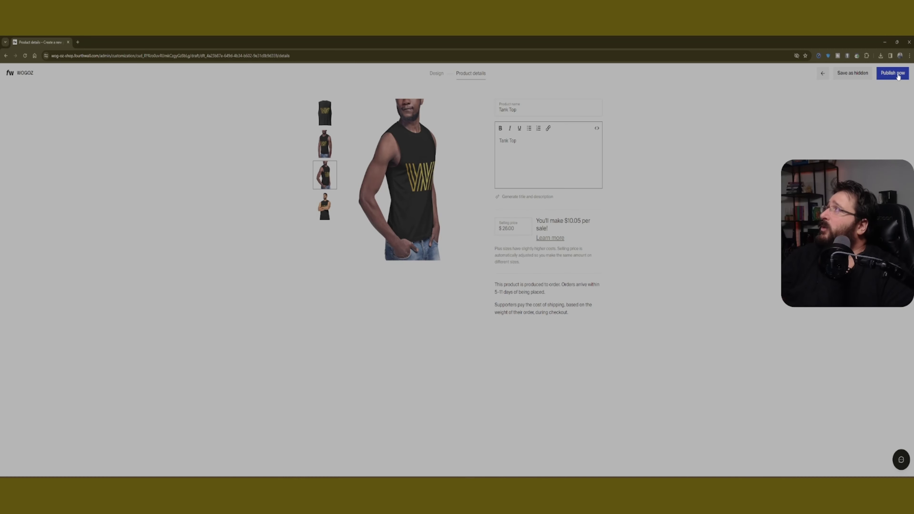
- Publish Tank Top, return to the dashboard, and go to Products > Collections
left_click(893, 73)
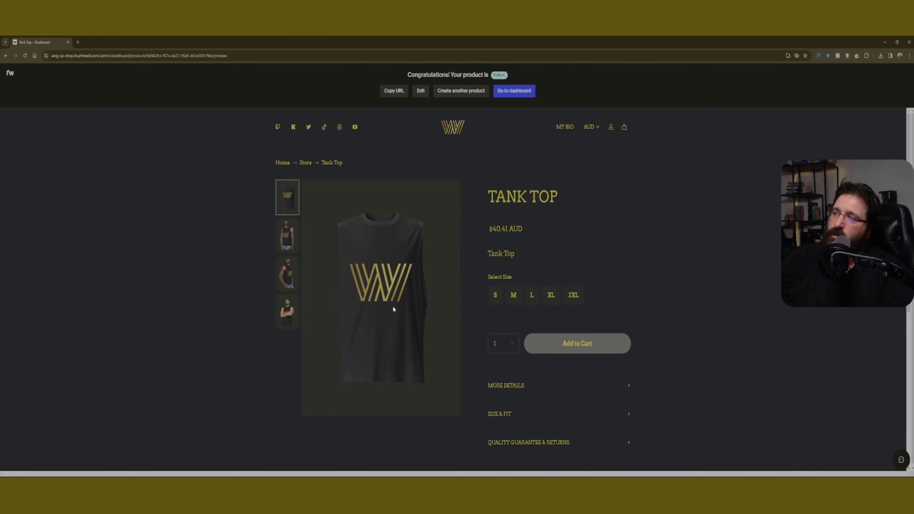
left_click(504, 93)
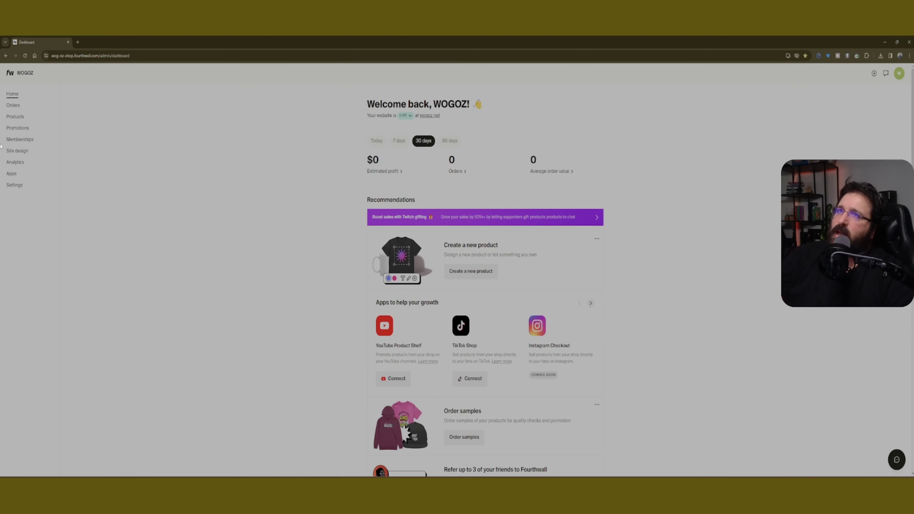
left_click(14, 117)
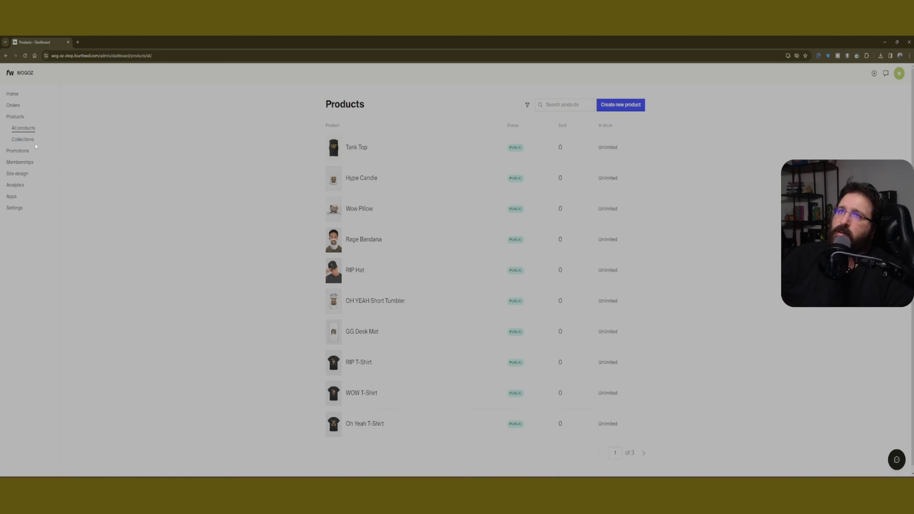
left_click(28, 140)
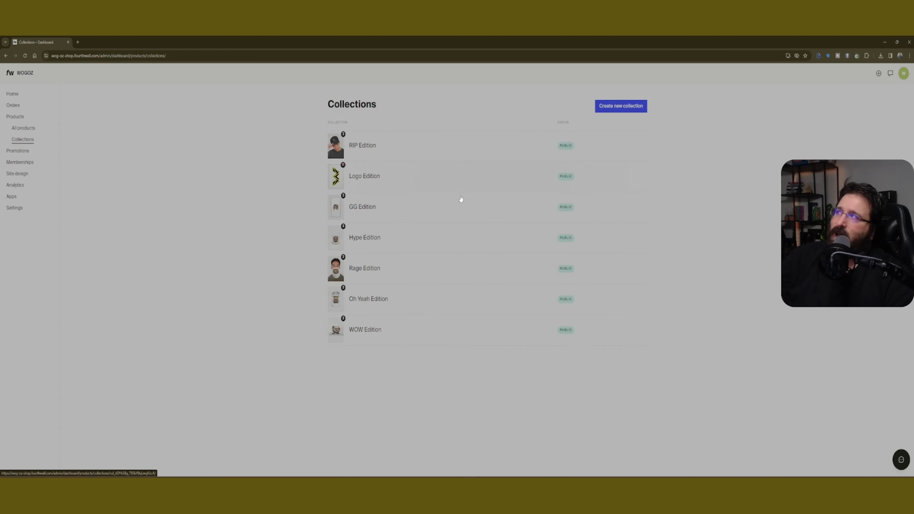
- Name a new collection 'Logo', add the Tank Top product to it, and save
left_click(640, 108)
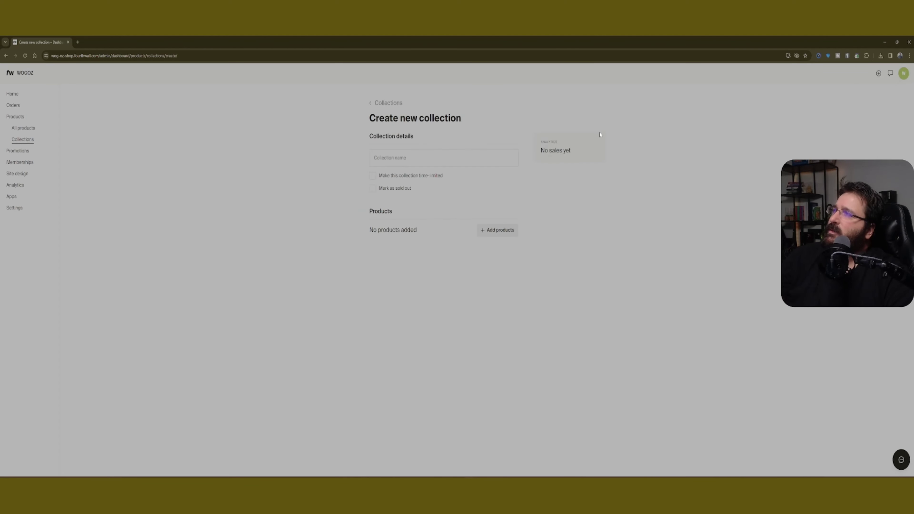
type("Logo")
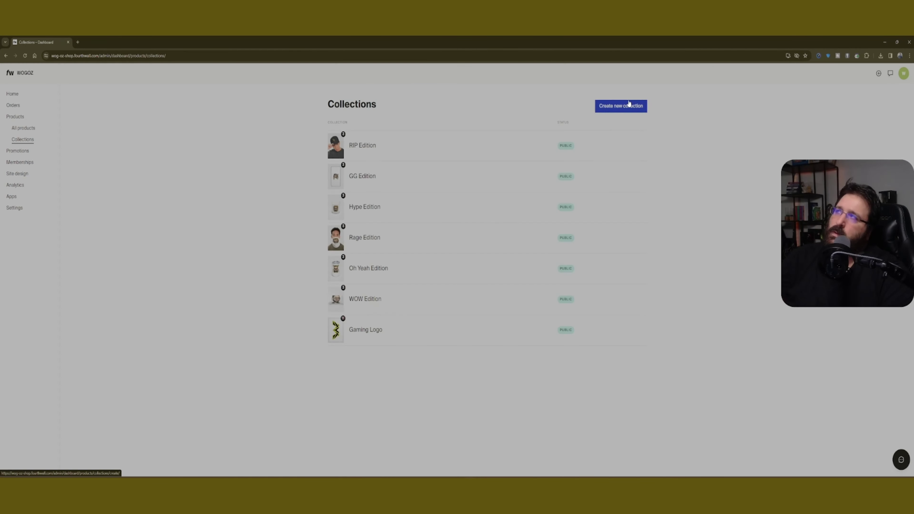
left_click(632, 103)
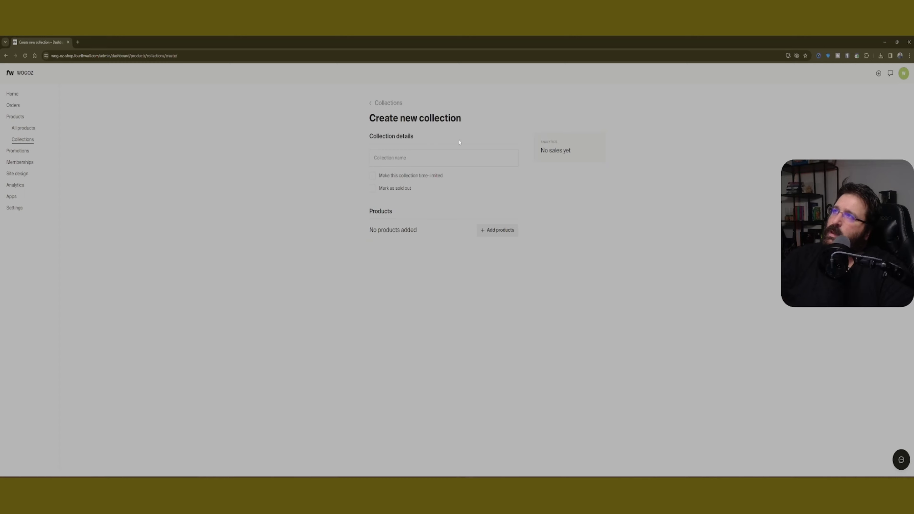
type("Logo")
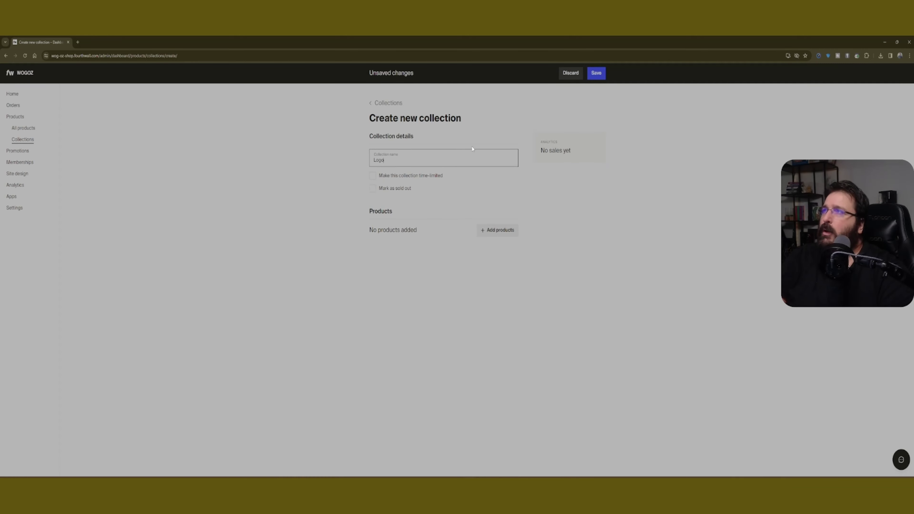
left_click(497, 230)
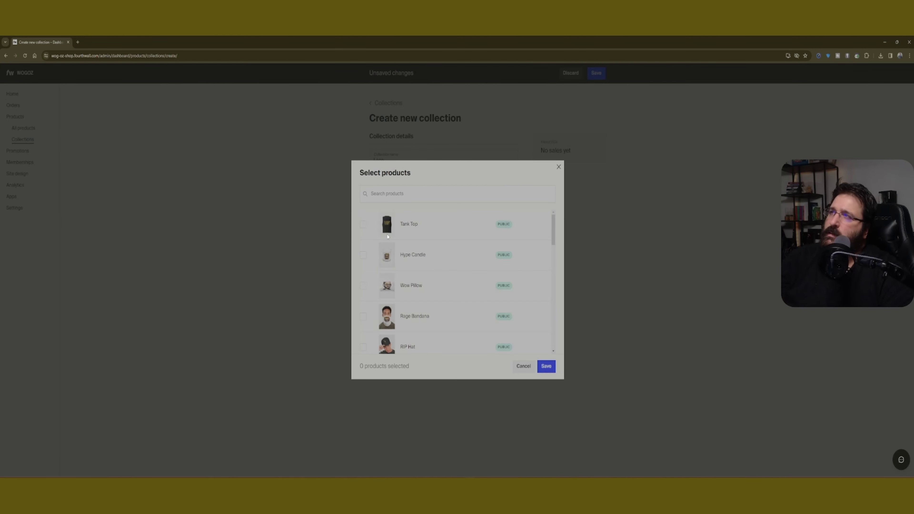
left_click(363, 223)
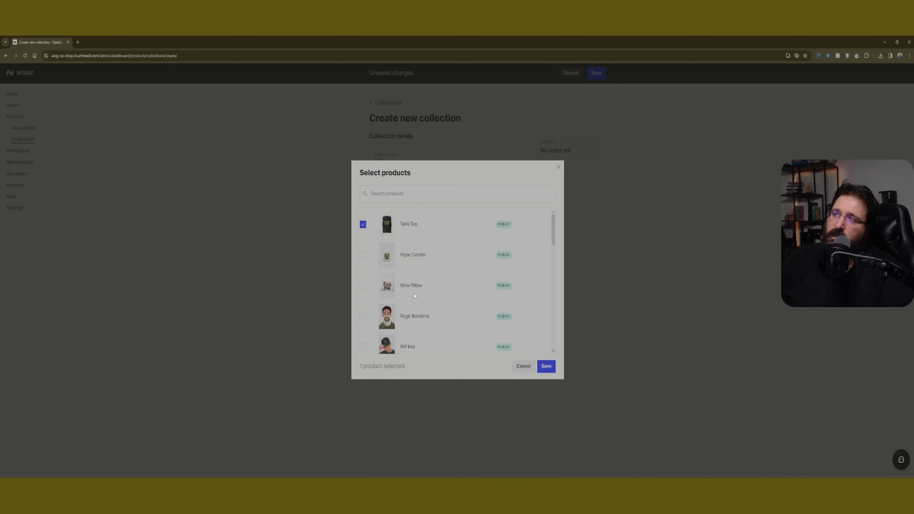
scroll(432, 288, "down", 10)
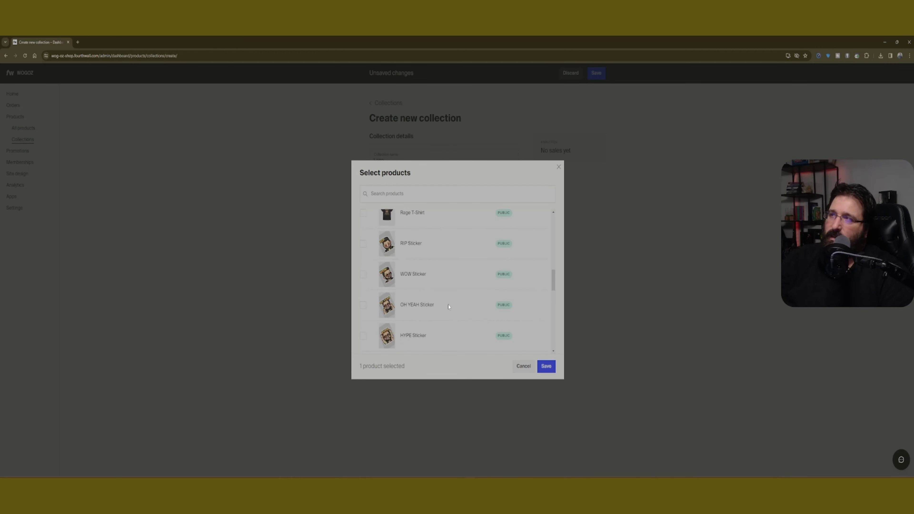
scroll(438, 296, "up", 10)
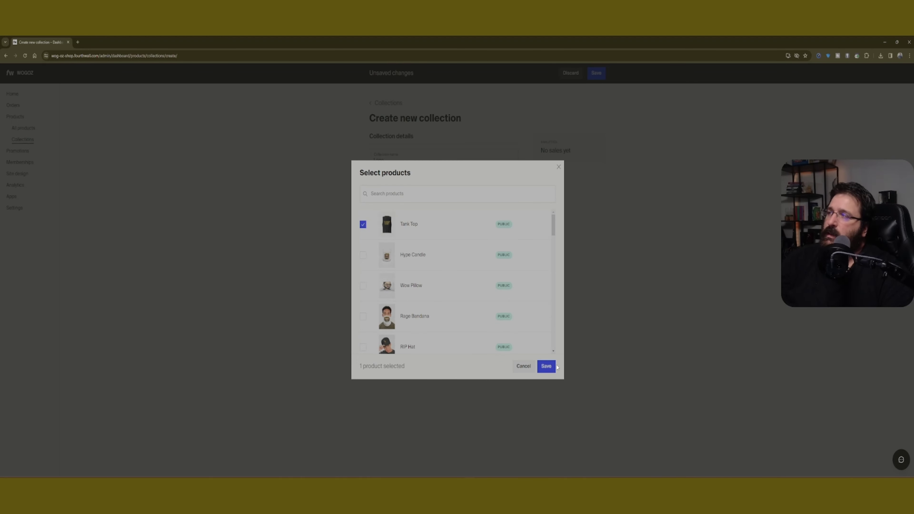
left_click(545, 366)
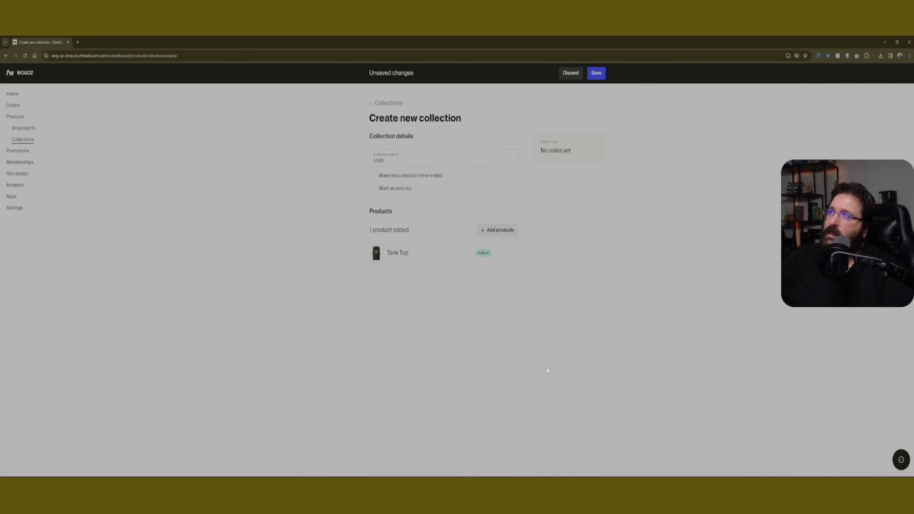
left_click(596, 74)
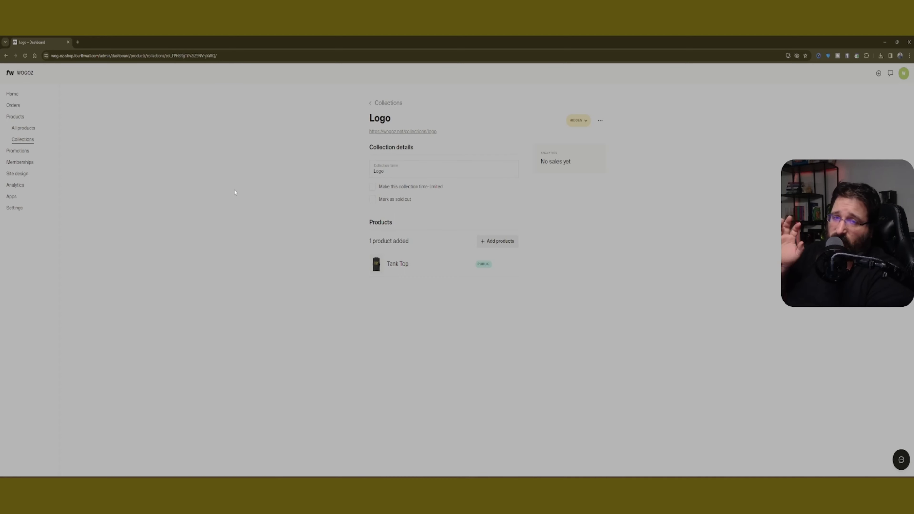
- Go to Memberships in the left sidebar to see members and 30-day profit
left_click(21, 164)
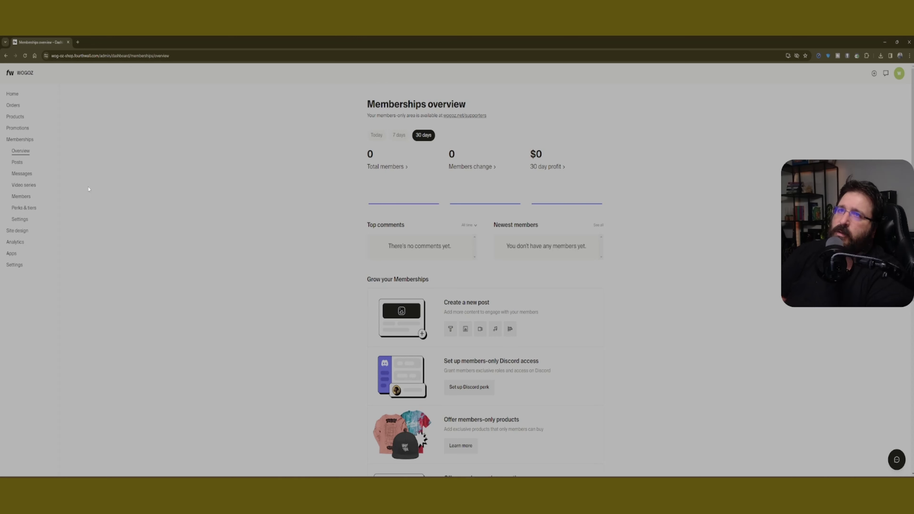
- Look at the new post form and the Add new video series page
left_click(15, 165)
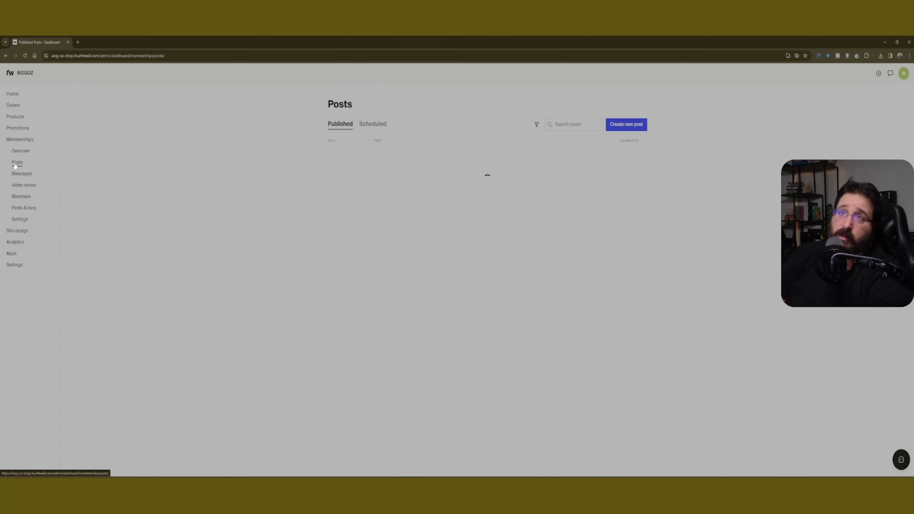
left_click(613, 125)
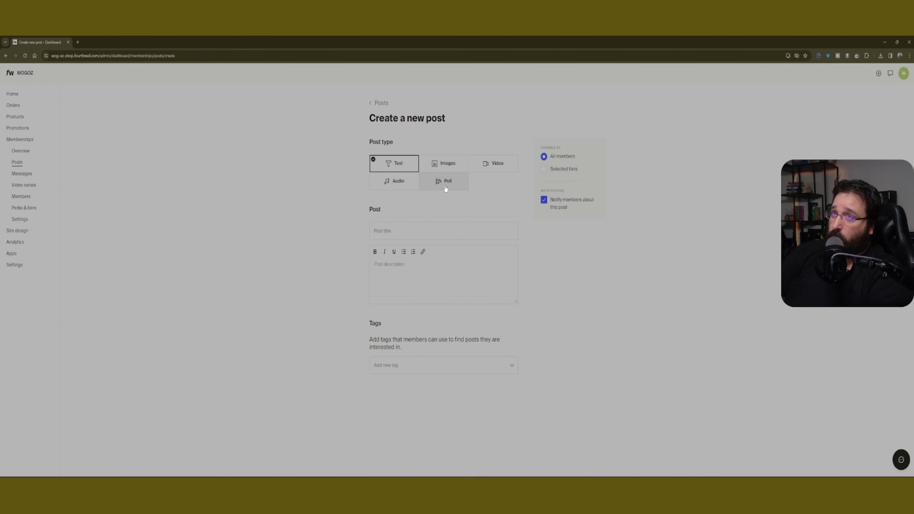
left_click(27, 187)
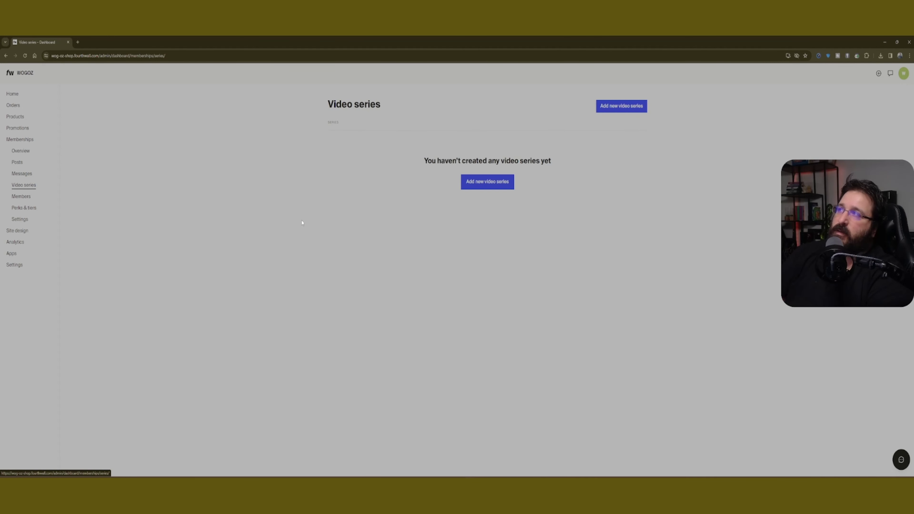
left_click(496, 185)
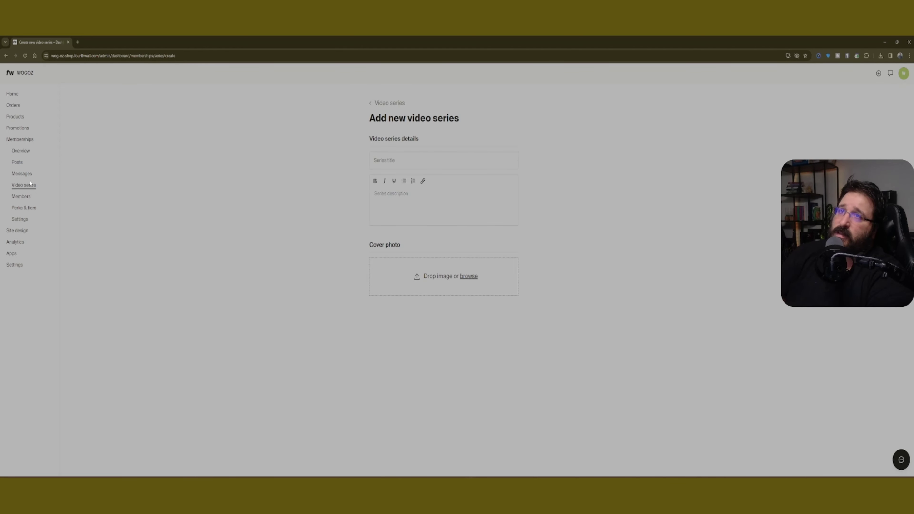
left_click(17, 162)
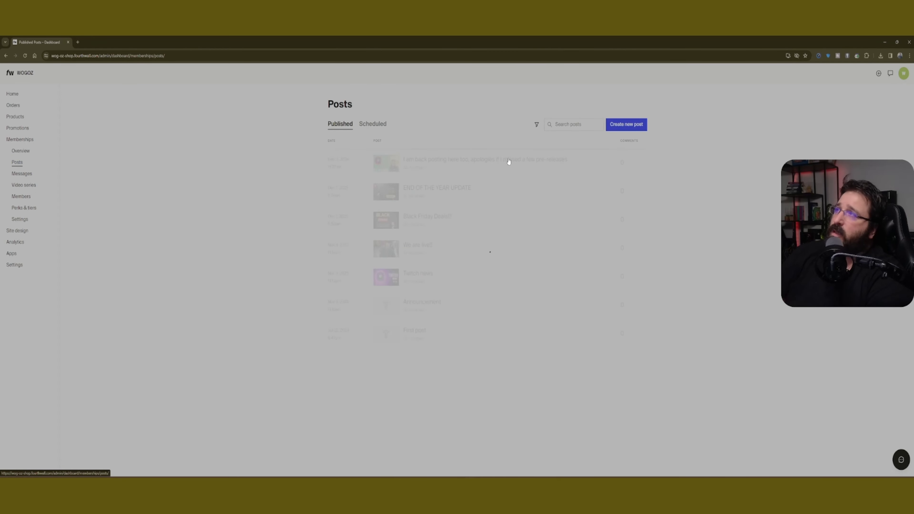
- Start a Video post, toggle between Embed and Upload, then view the empty Members list
left_click(626, 124)
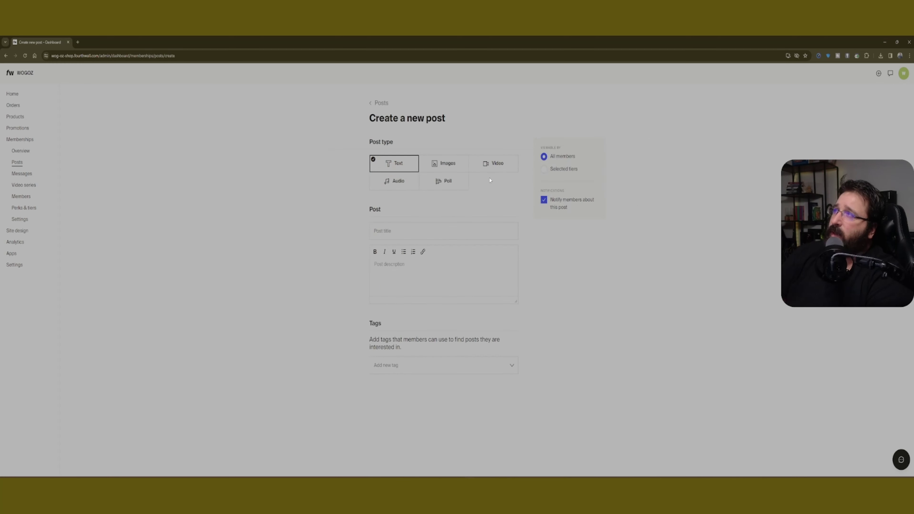
left_click(504, 167)
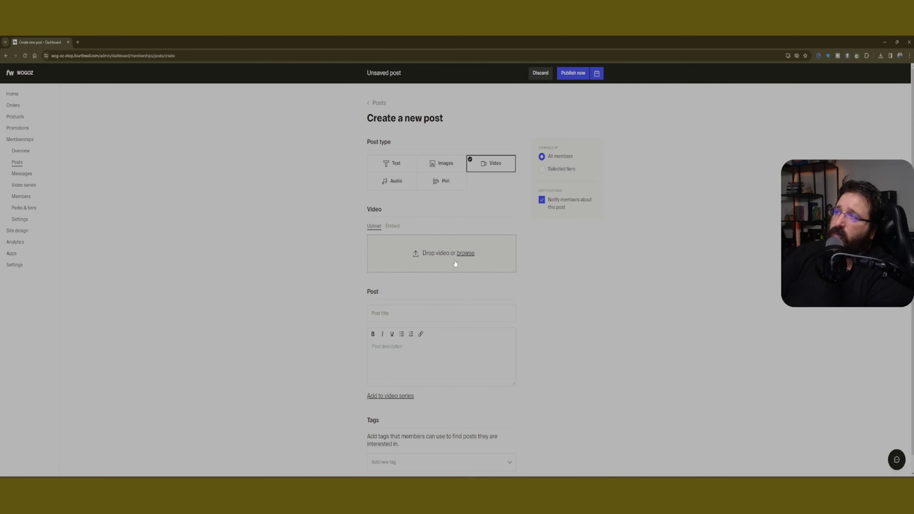
left_click(392, 225)
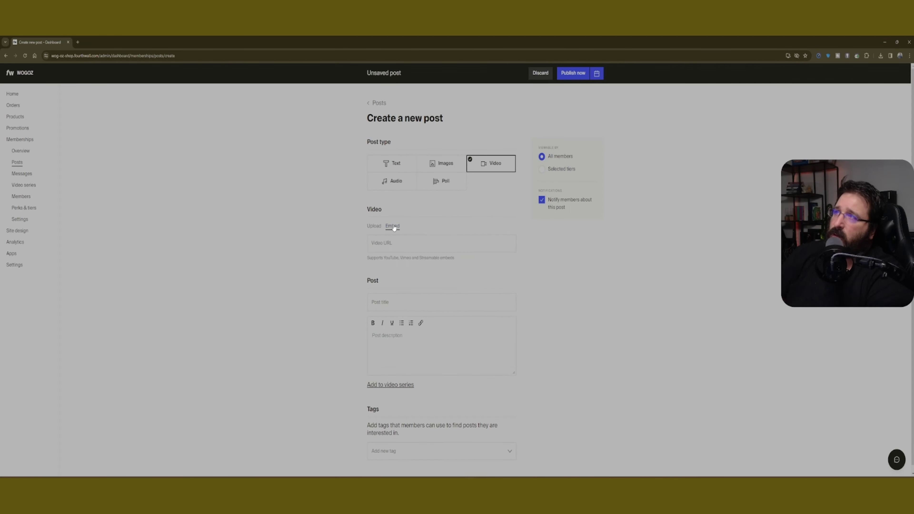
left_click(374, 227)
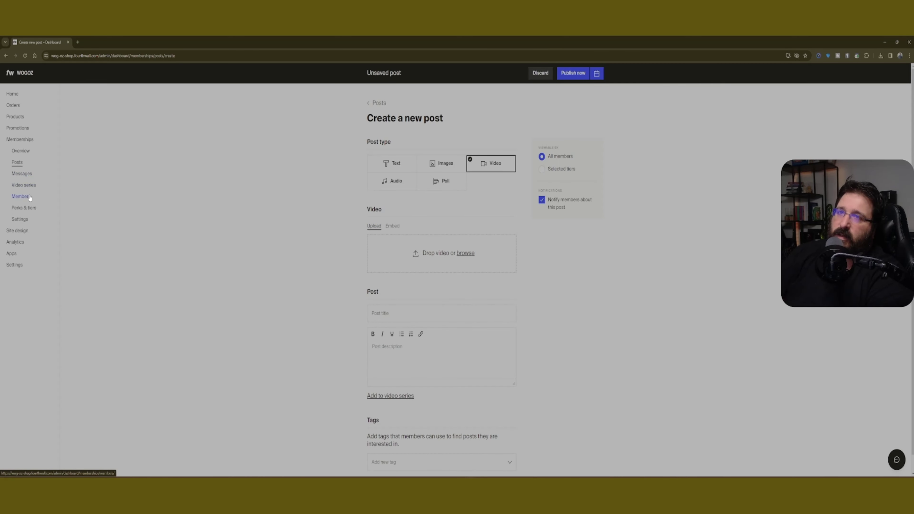
left_click(30, 198)
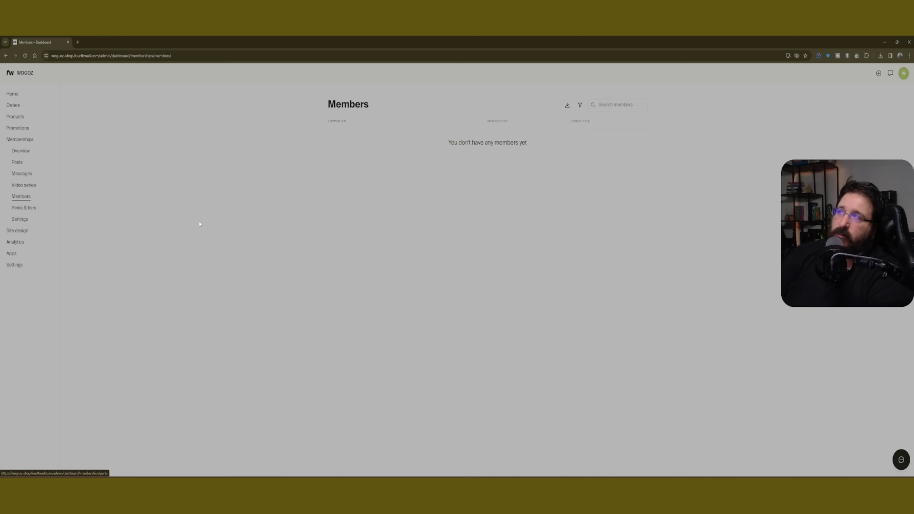
- Start a new perk covering Legend, Super Legend and Mega Legend tiers and browse perk types
left_click(27, 209)
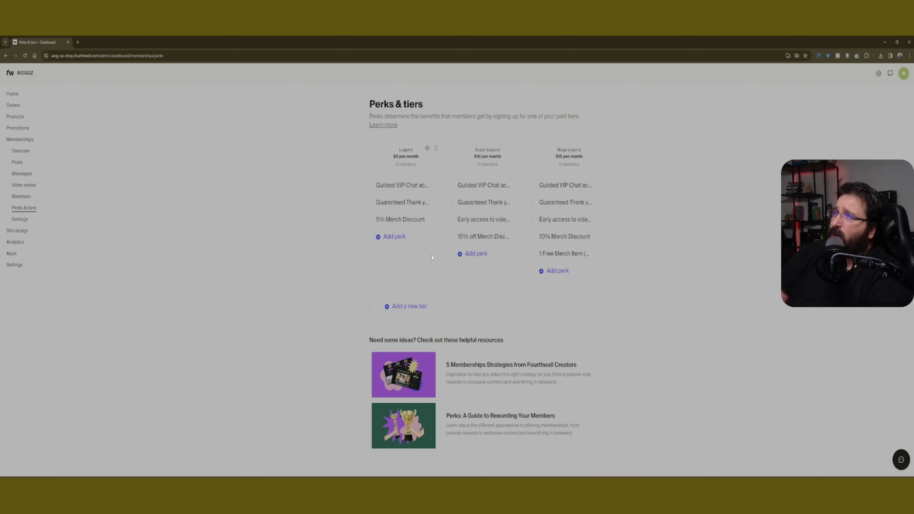
left_click(395, 238)
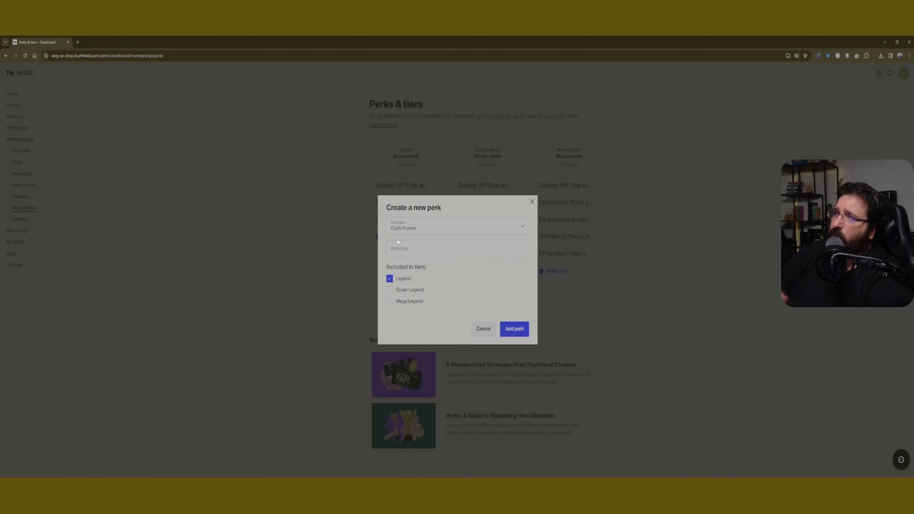
left_click(391, 292)
left_click(389, 302)
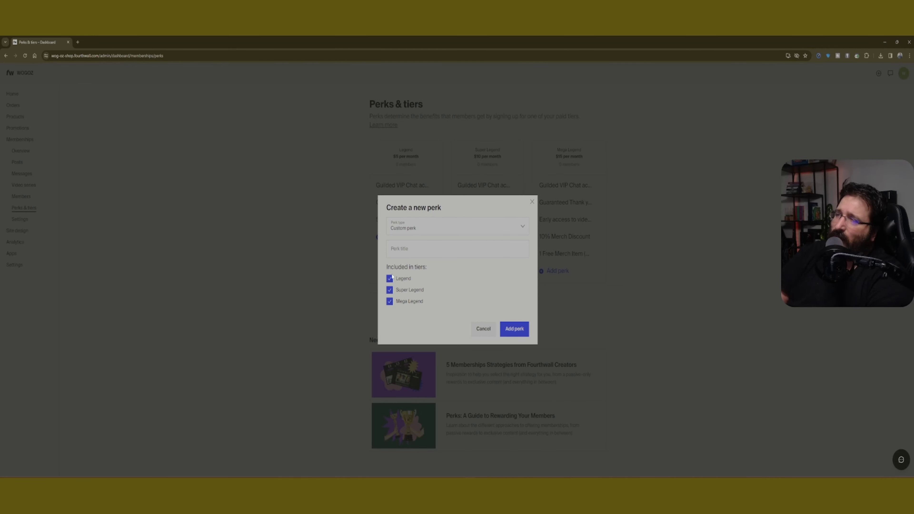
left_click(469, 230)
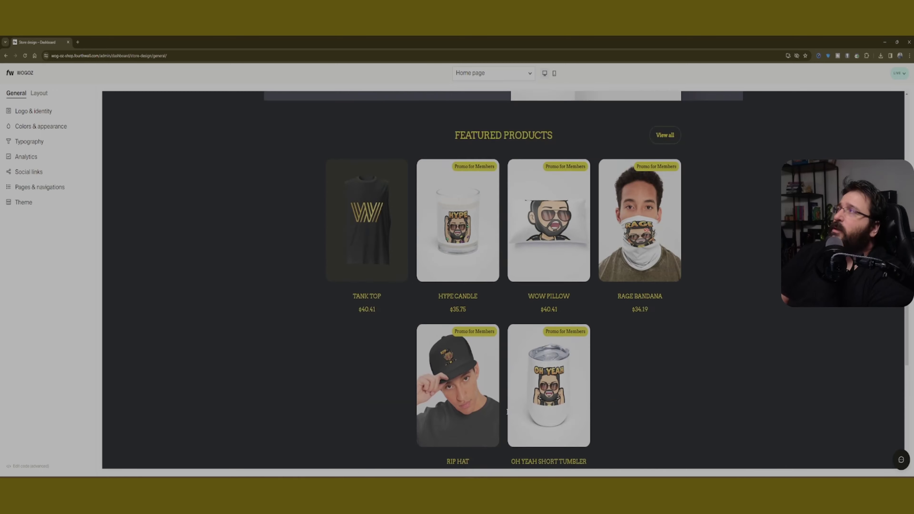
scroll(606, 130, "up", 10)
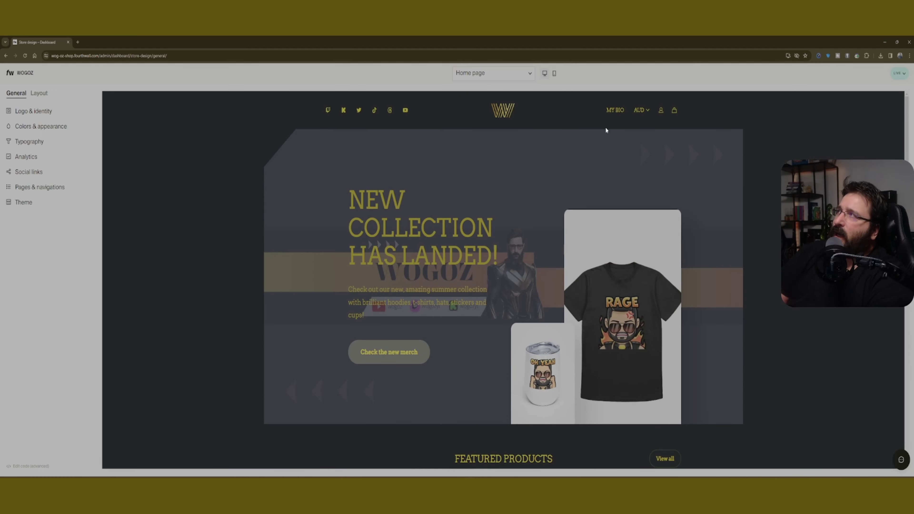
- Scroll through the MY BIO preview, return to the home page, and show its Layout sections
left_click(614, 110)
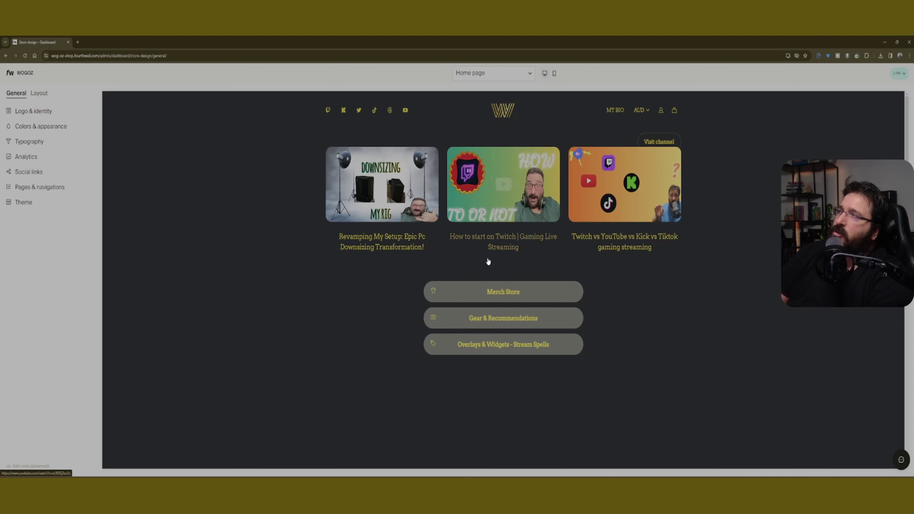
scroll(478, 324, "down", 3)
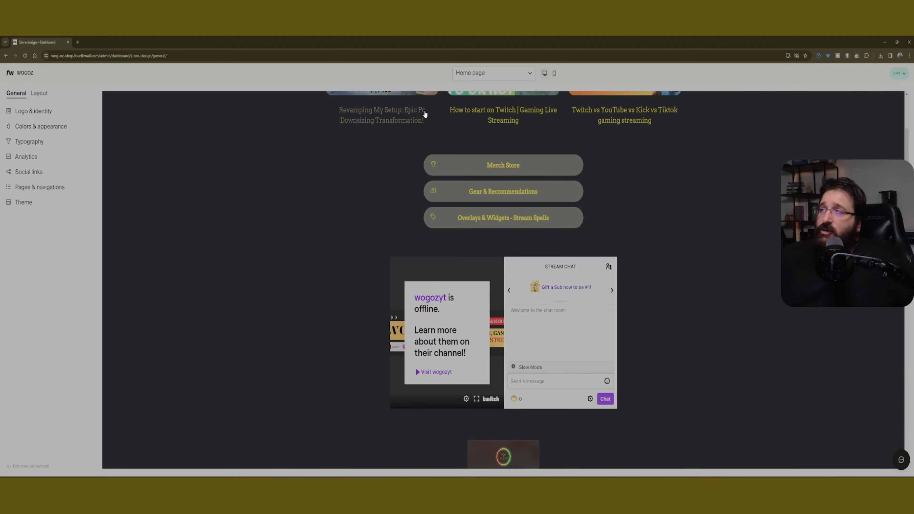
scroll(479, 195, "down", 12)
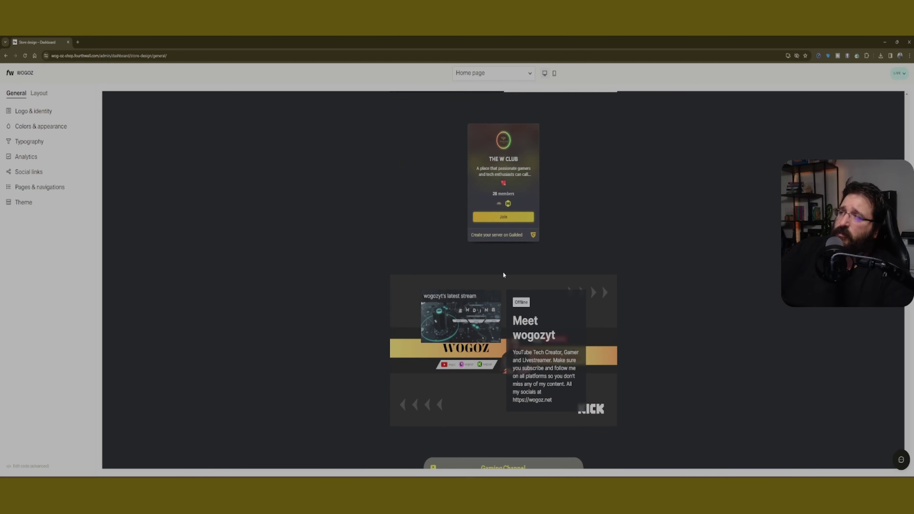
scroll(499, 283, "down", 5)
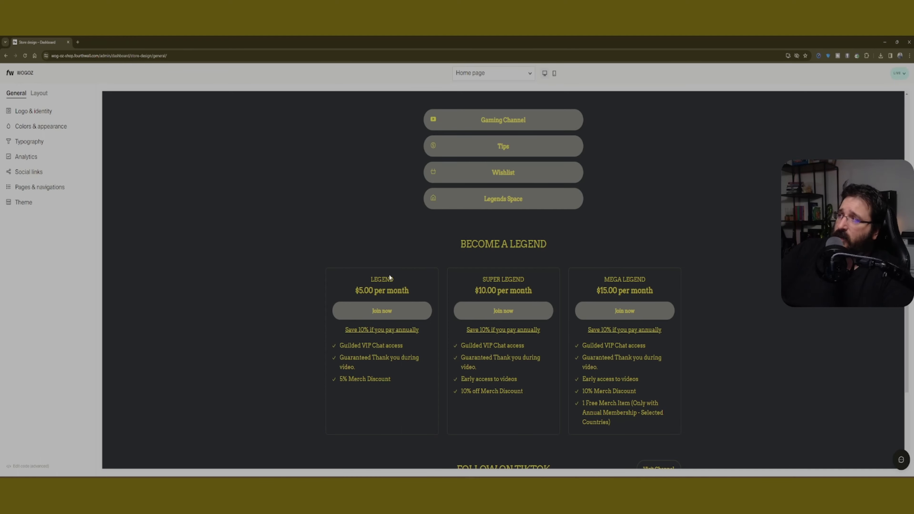
scroll(401, 382, "down", 7)
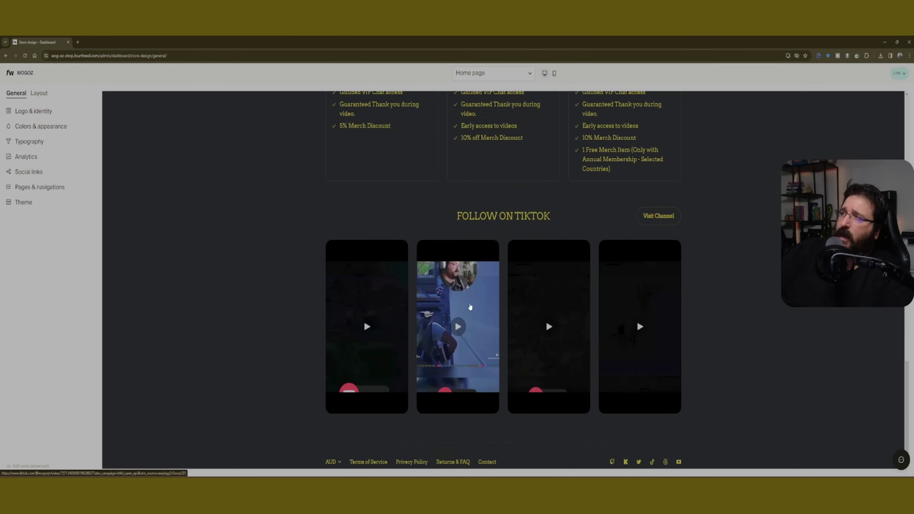
scroll(424, 366, "up", 9)
scroll(423, 369, "up", 15)
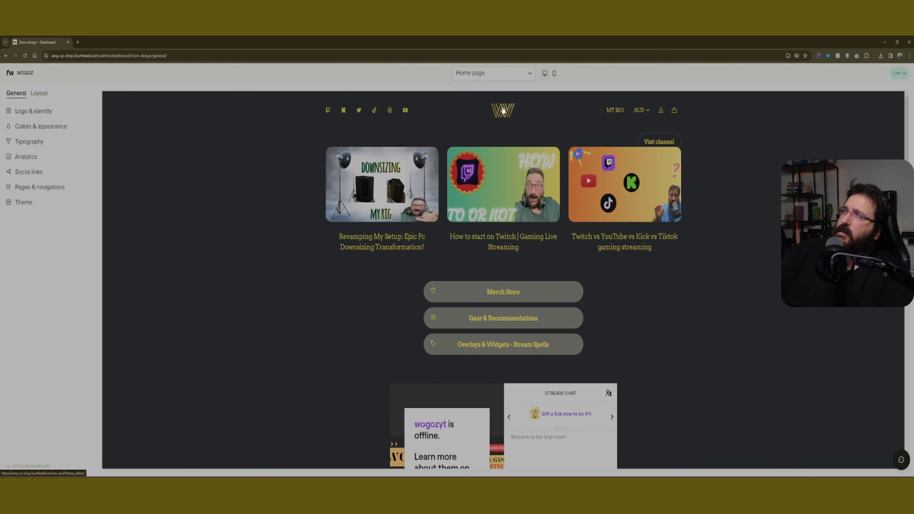
left_click(503, 109)
left_click(42, 95)
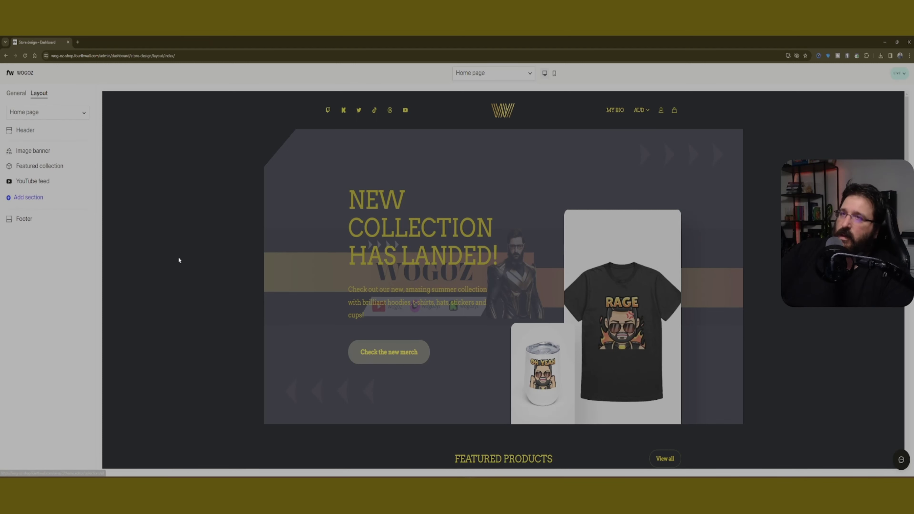
left_click(21, 199)
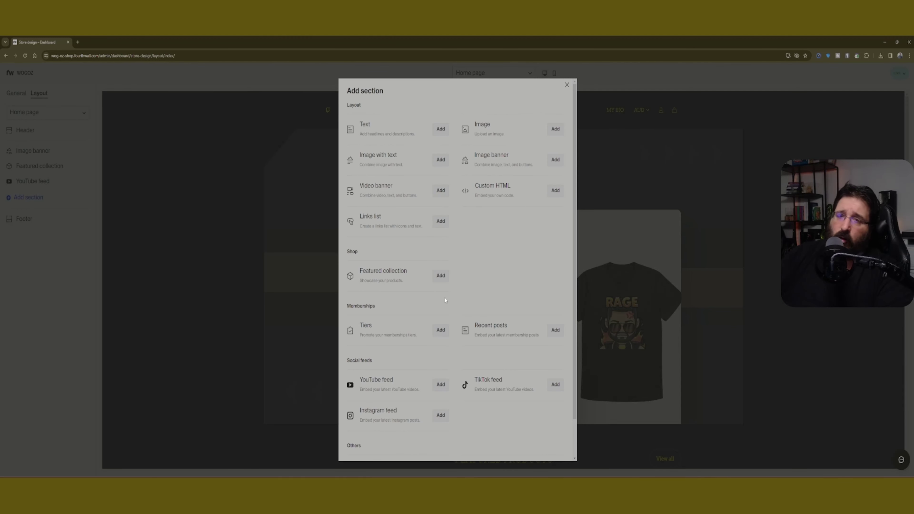
scroll(489, 293, "down", 2)
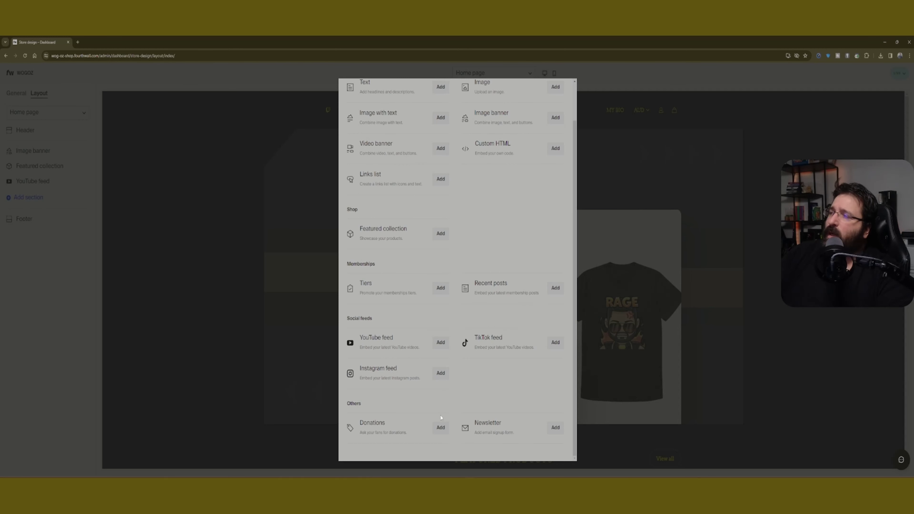
left_click(443, 431)
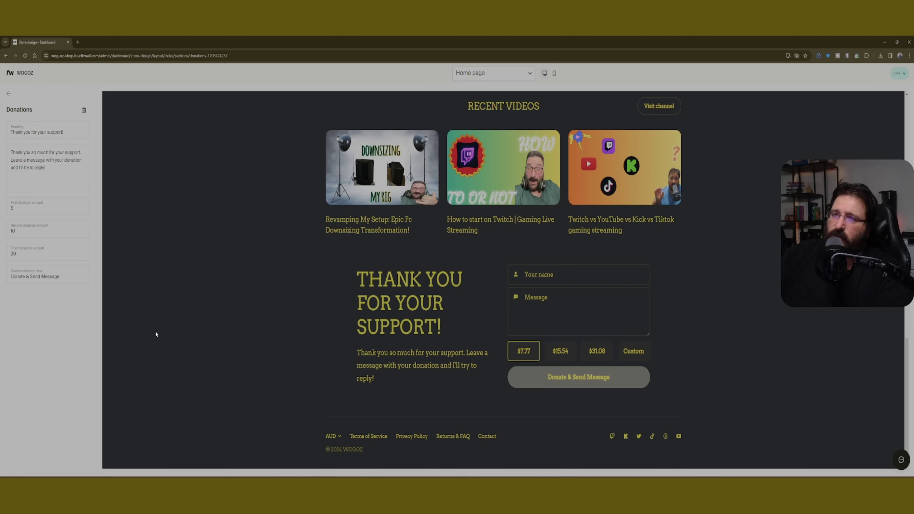
scroll(483, 322, "up", 2)
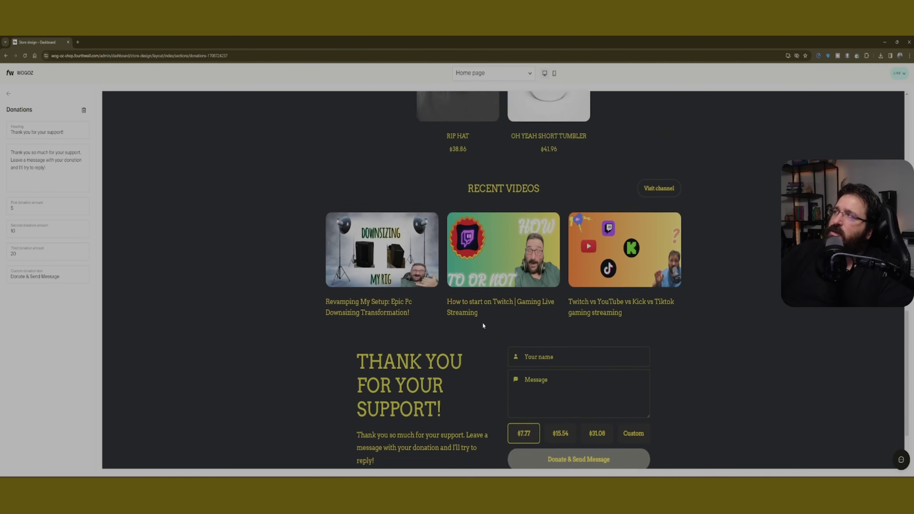
scroll(336, 316, "down", 2)
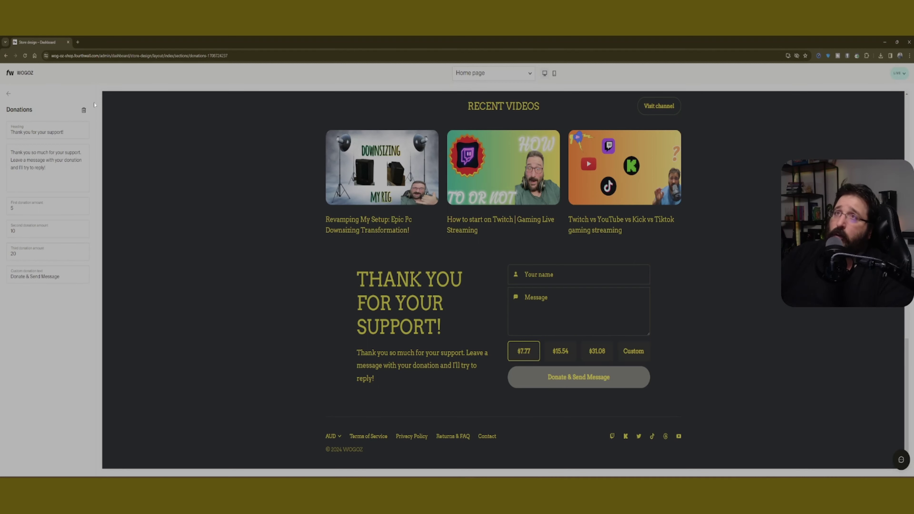
left_click(83, 110)
left_click(499, 288)
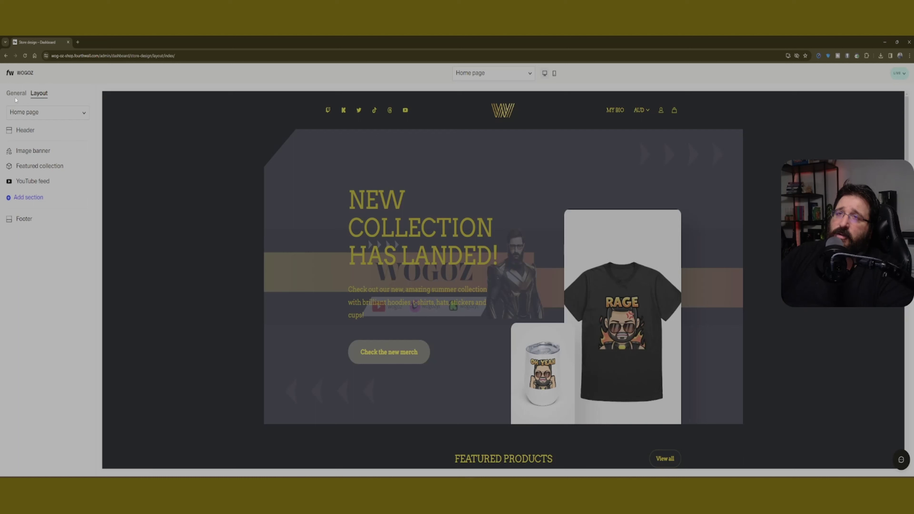
- Open the Tips page from the store's Pages and navigation list
left_click(21, 111)
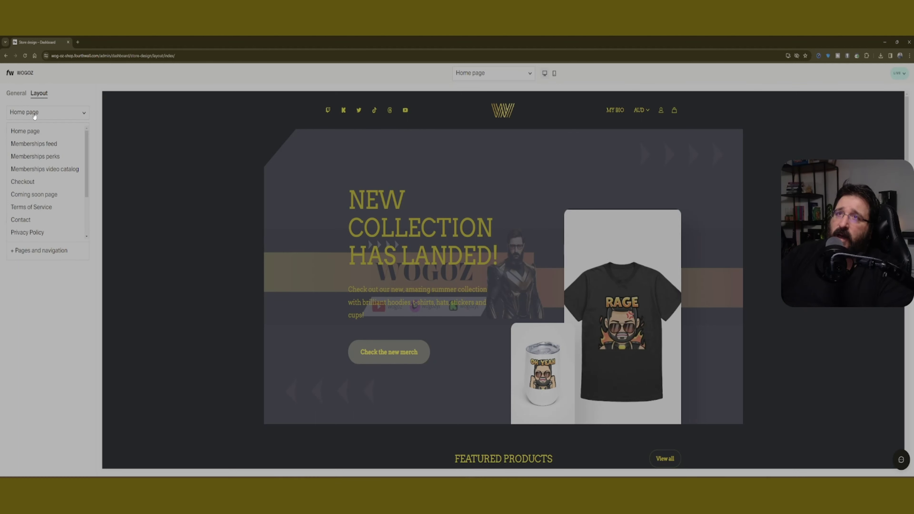
left_click(54, 251)
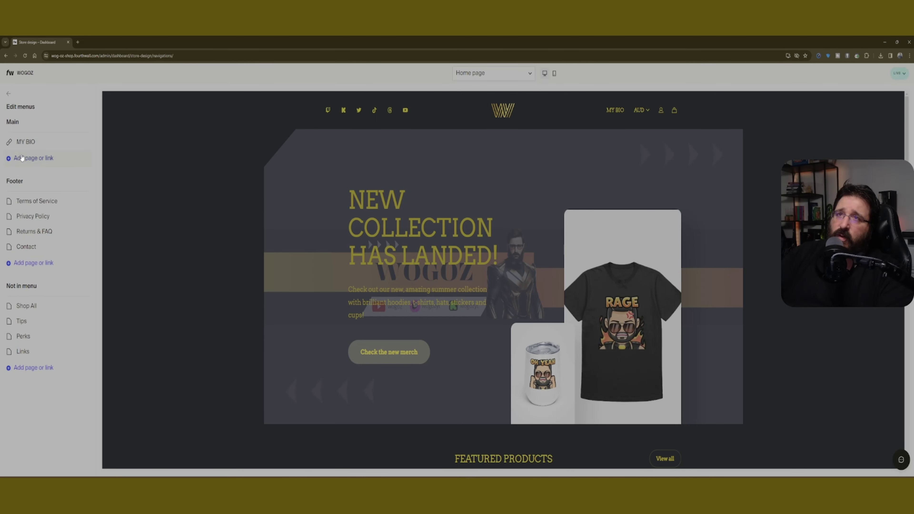
left_click(28, 322)
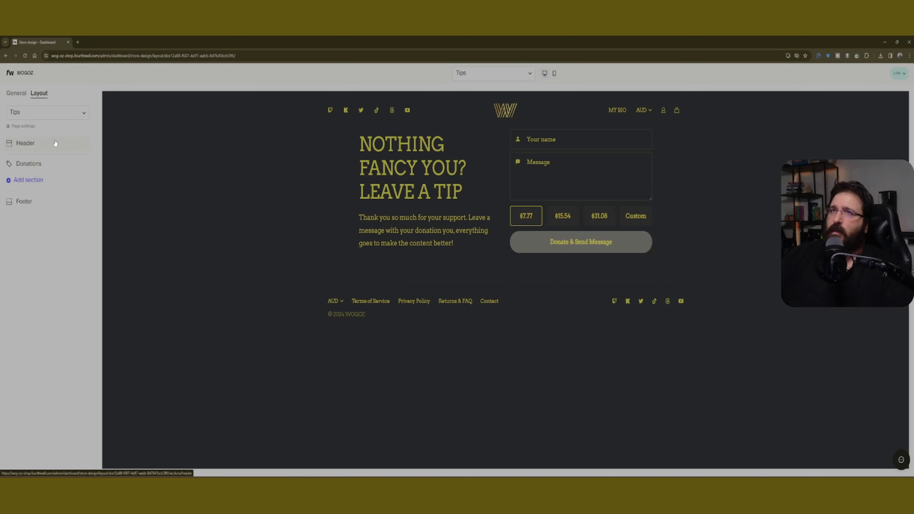
- Switch to the Shop All page and look over its Merch Shop grid, from Tank Top to stickers
left_click(53, 112)
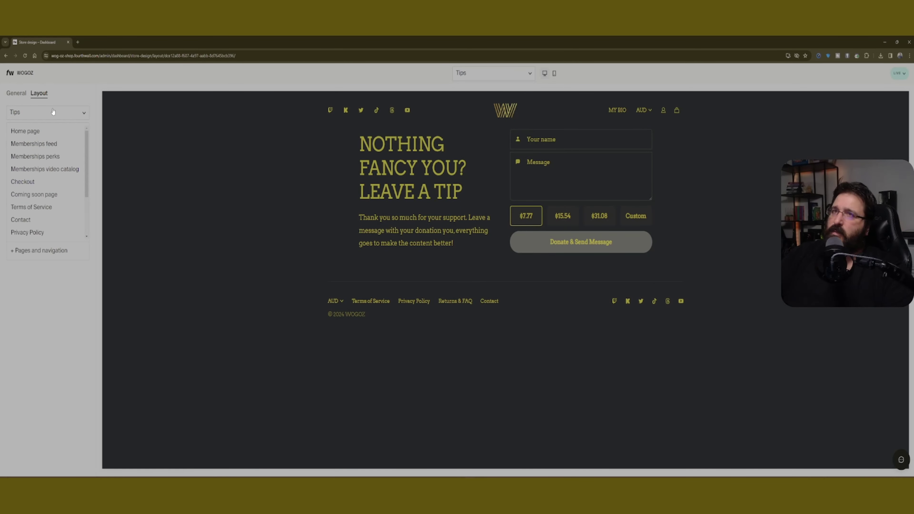
left_click(27, 249)
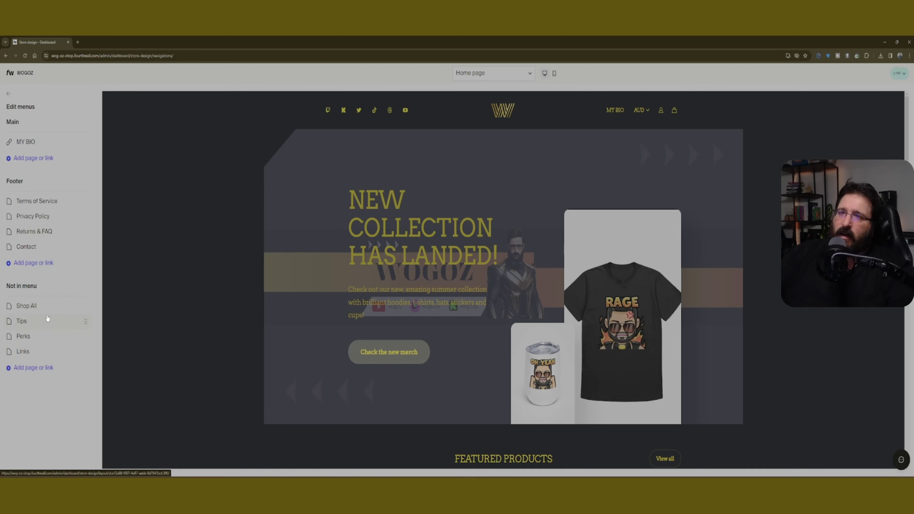
left_click(45, 305)
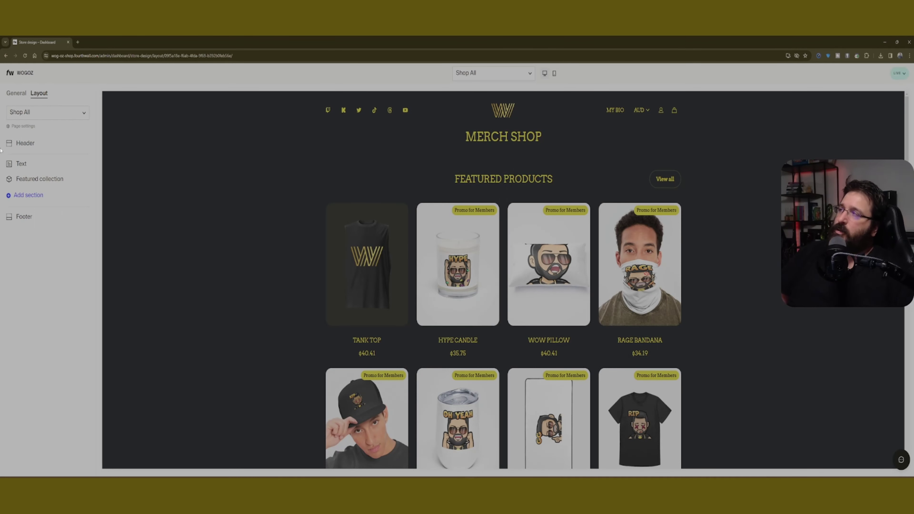
scroll(496, 302, "down", 10)
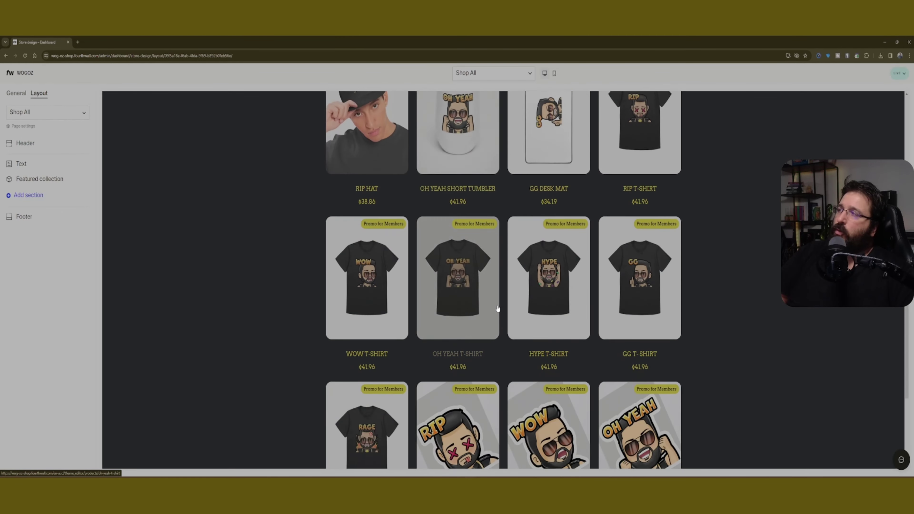
scroll(497, 310, "up", 2)
scroll(496, 308, "down", 2)
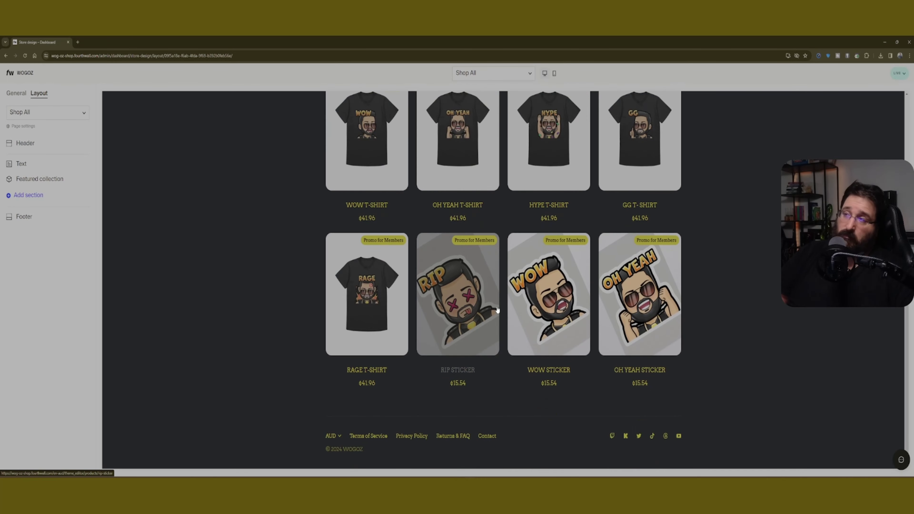
scroll(496, 308, "up", 10)
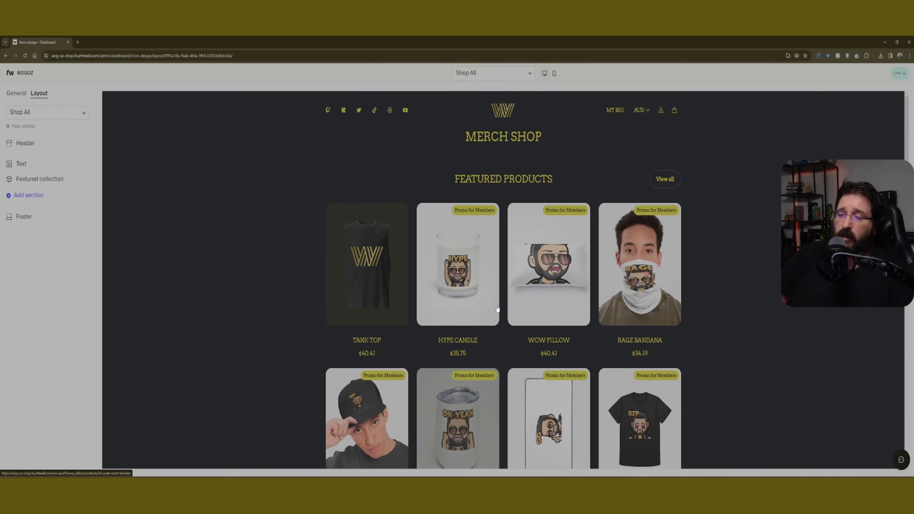